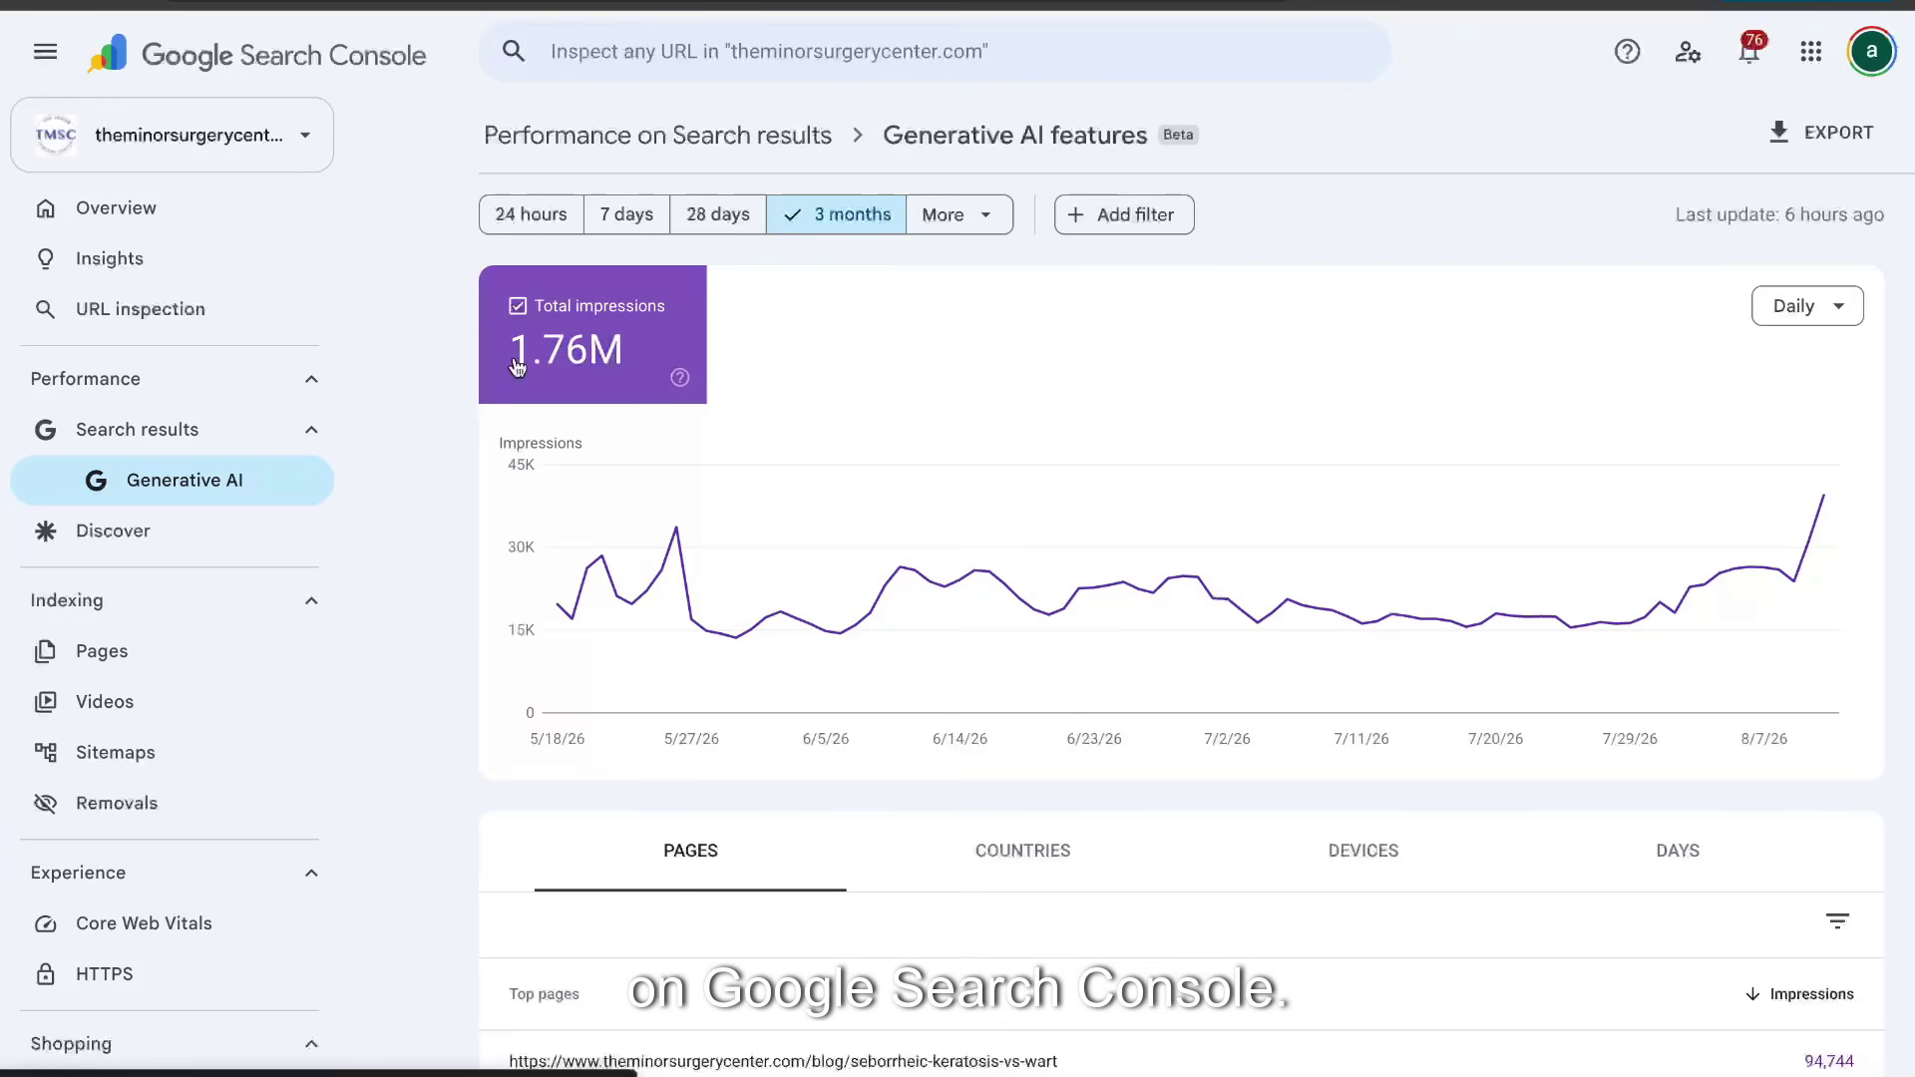
Open the help article on total impressions and read what the Generative AI performance report (Search) covers and which AI features it includes
mouse_move(516, 367)
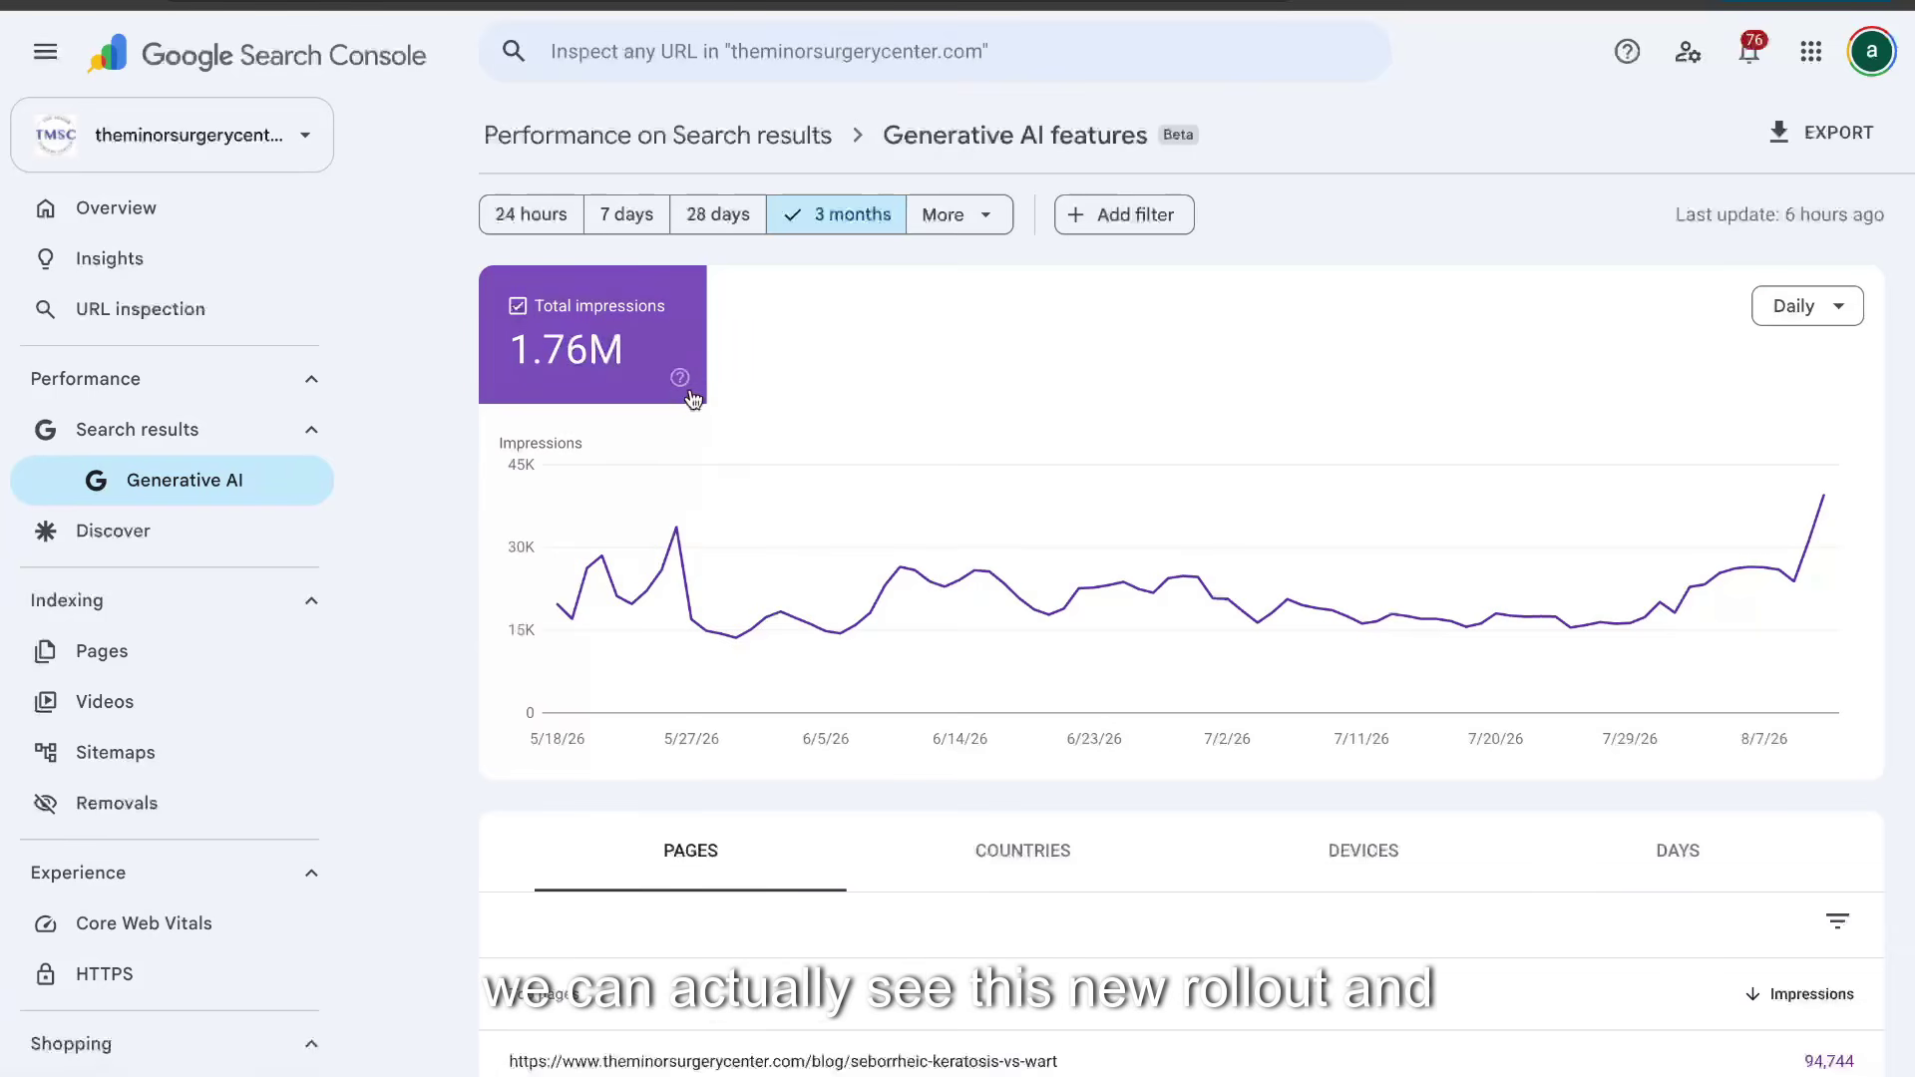
mouse_move(678, 377)
click(773, 514)
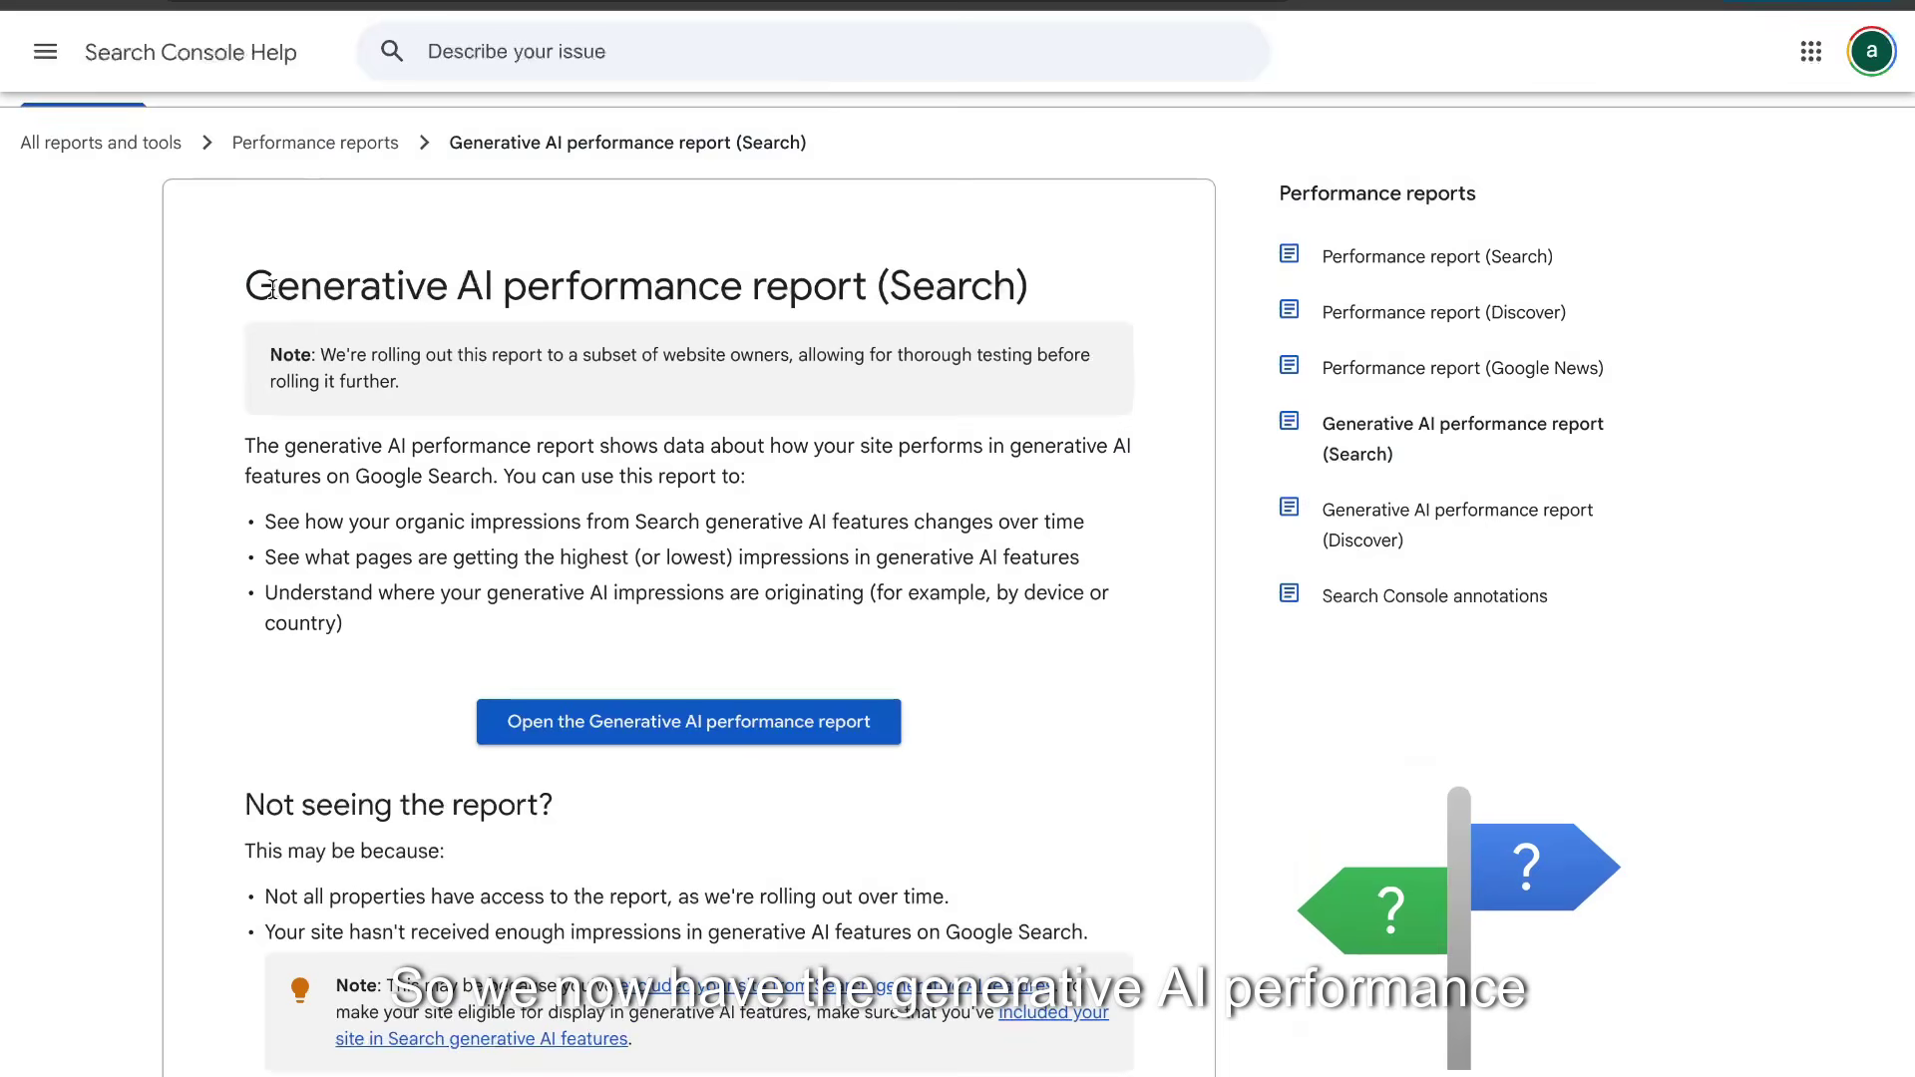
drag(243, 289, 769, 304)
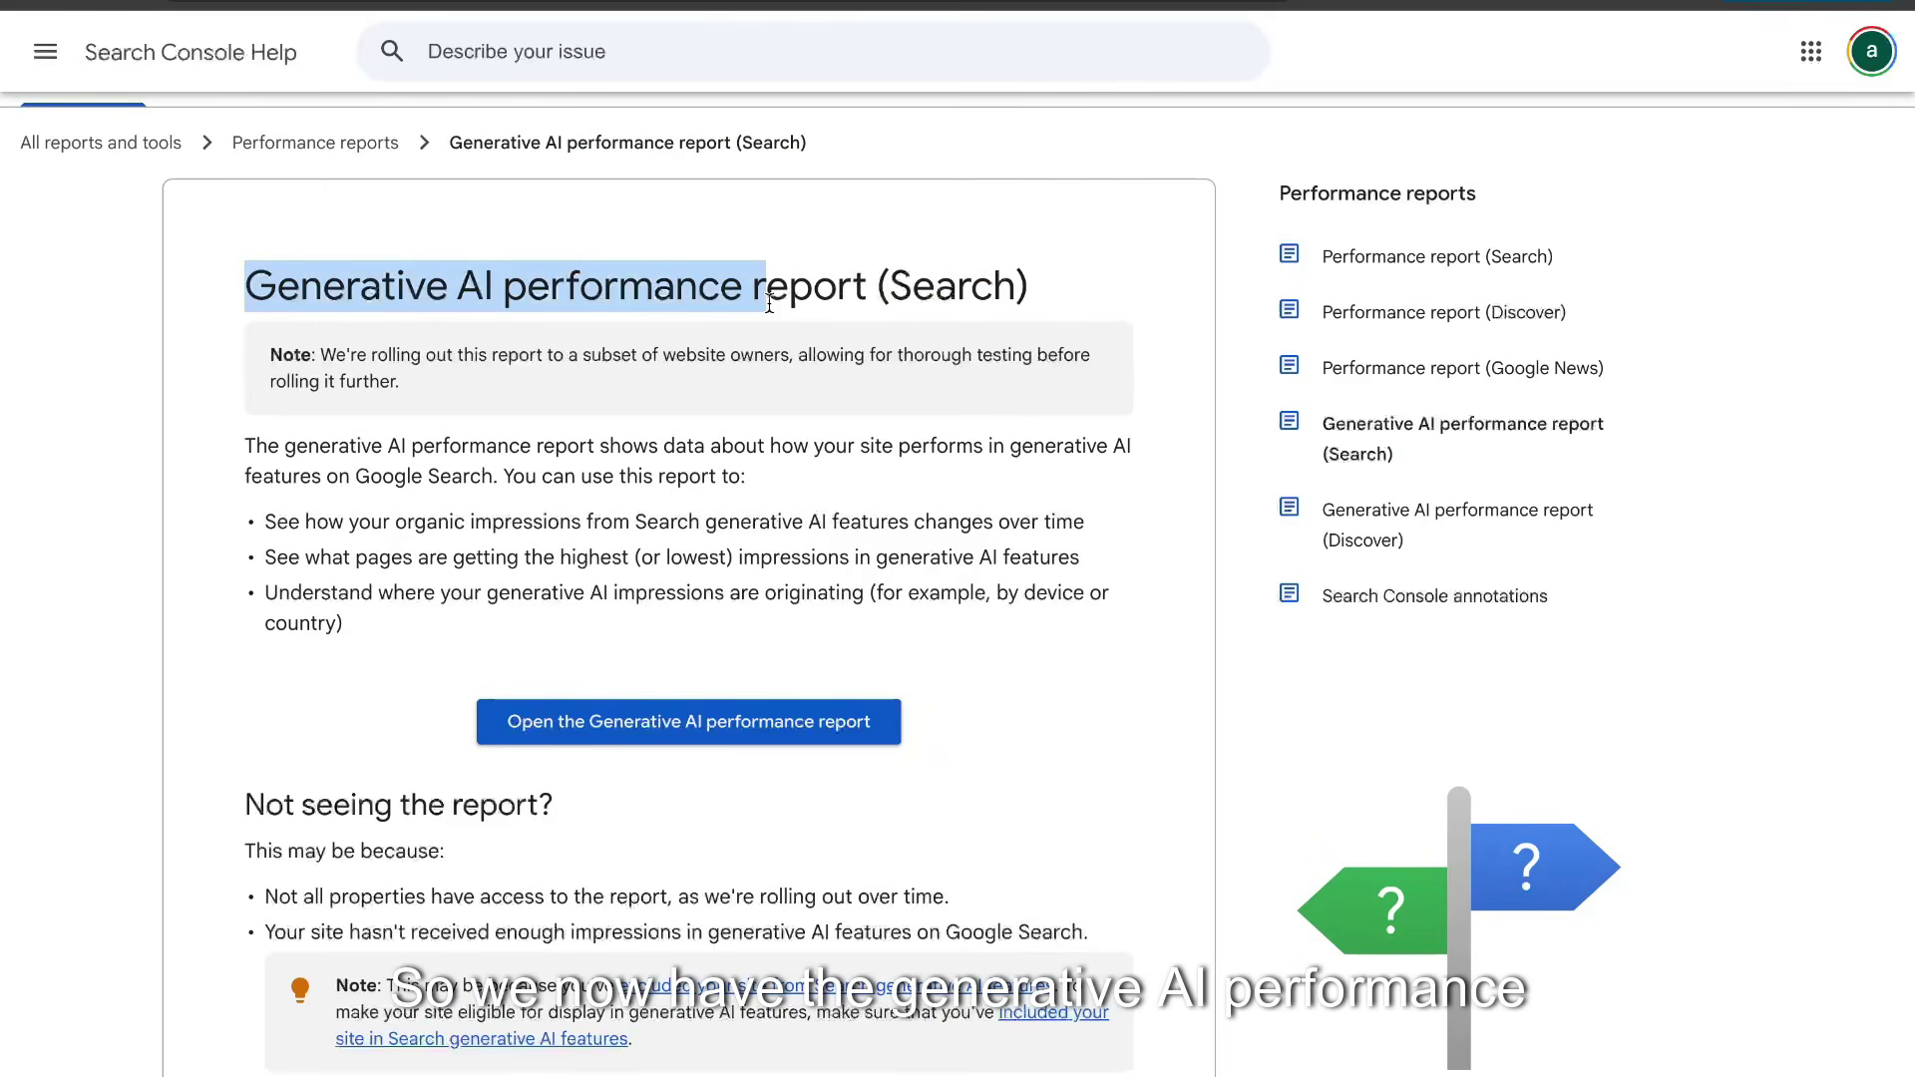
scroll(899, 529, down, 9)
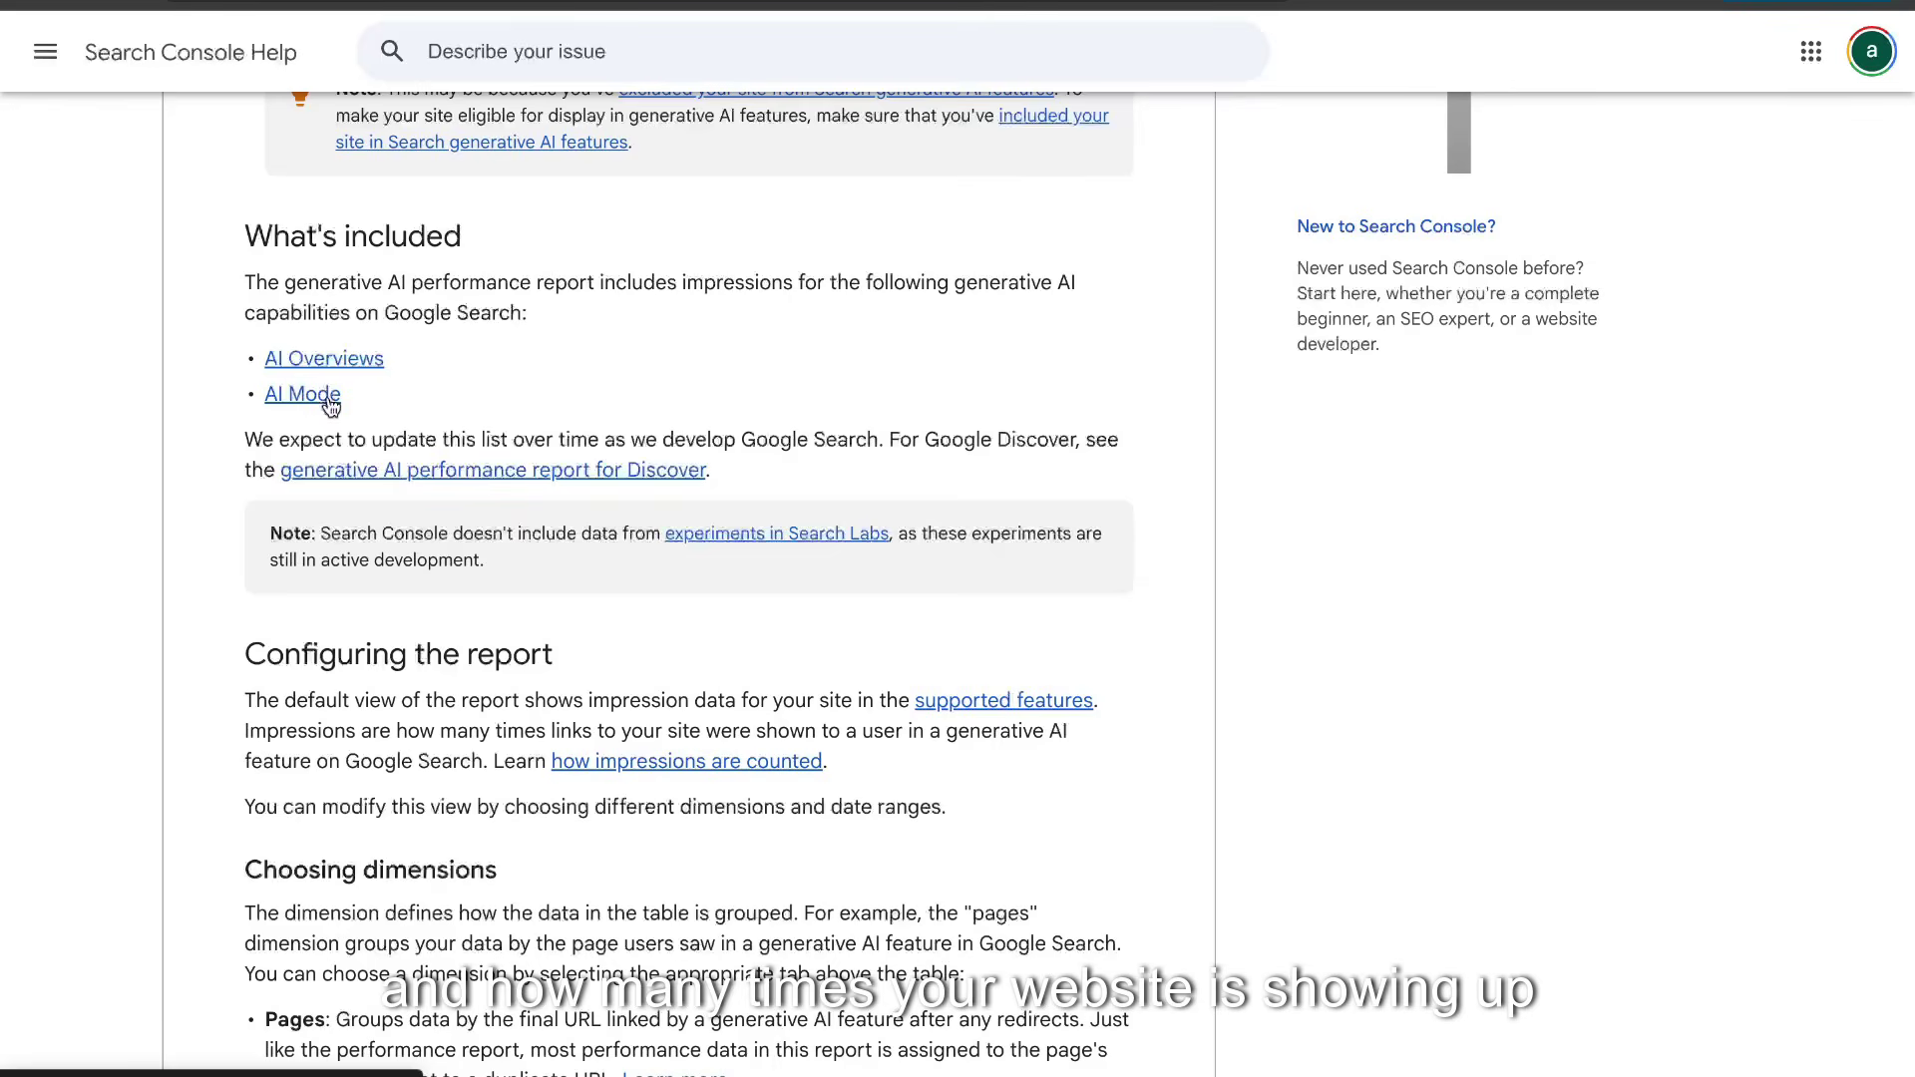
scroll(357, 450, down, 1)
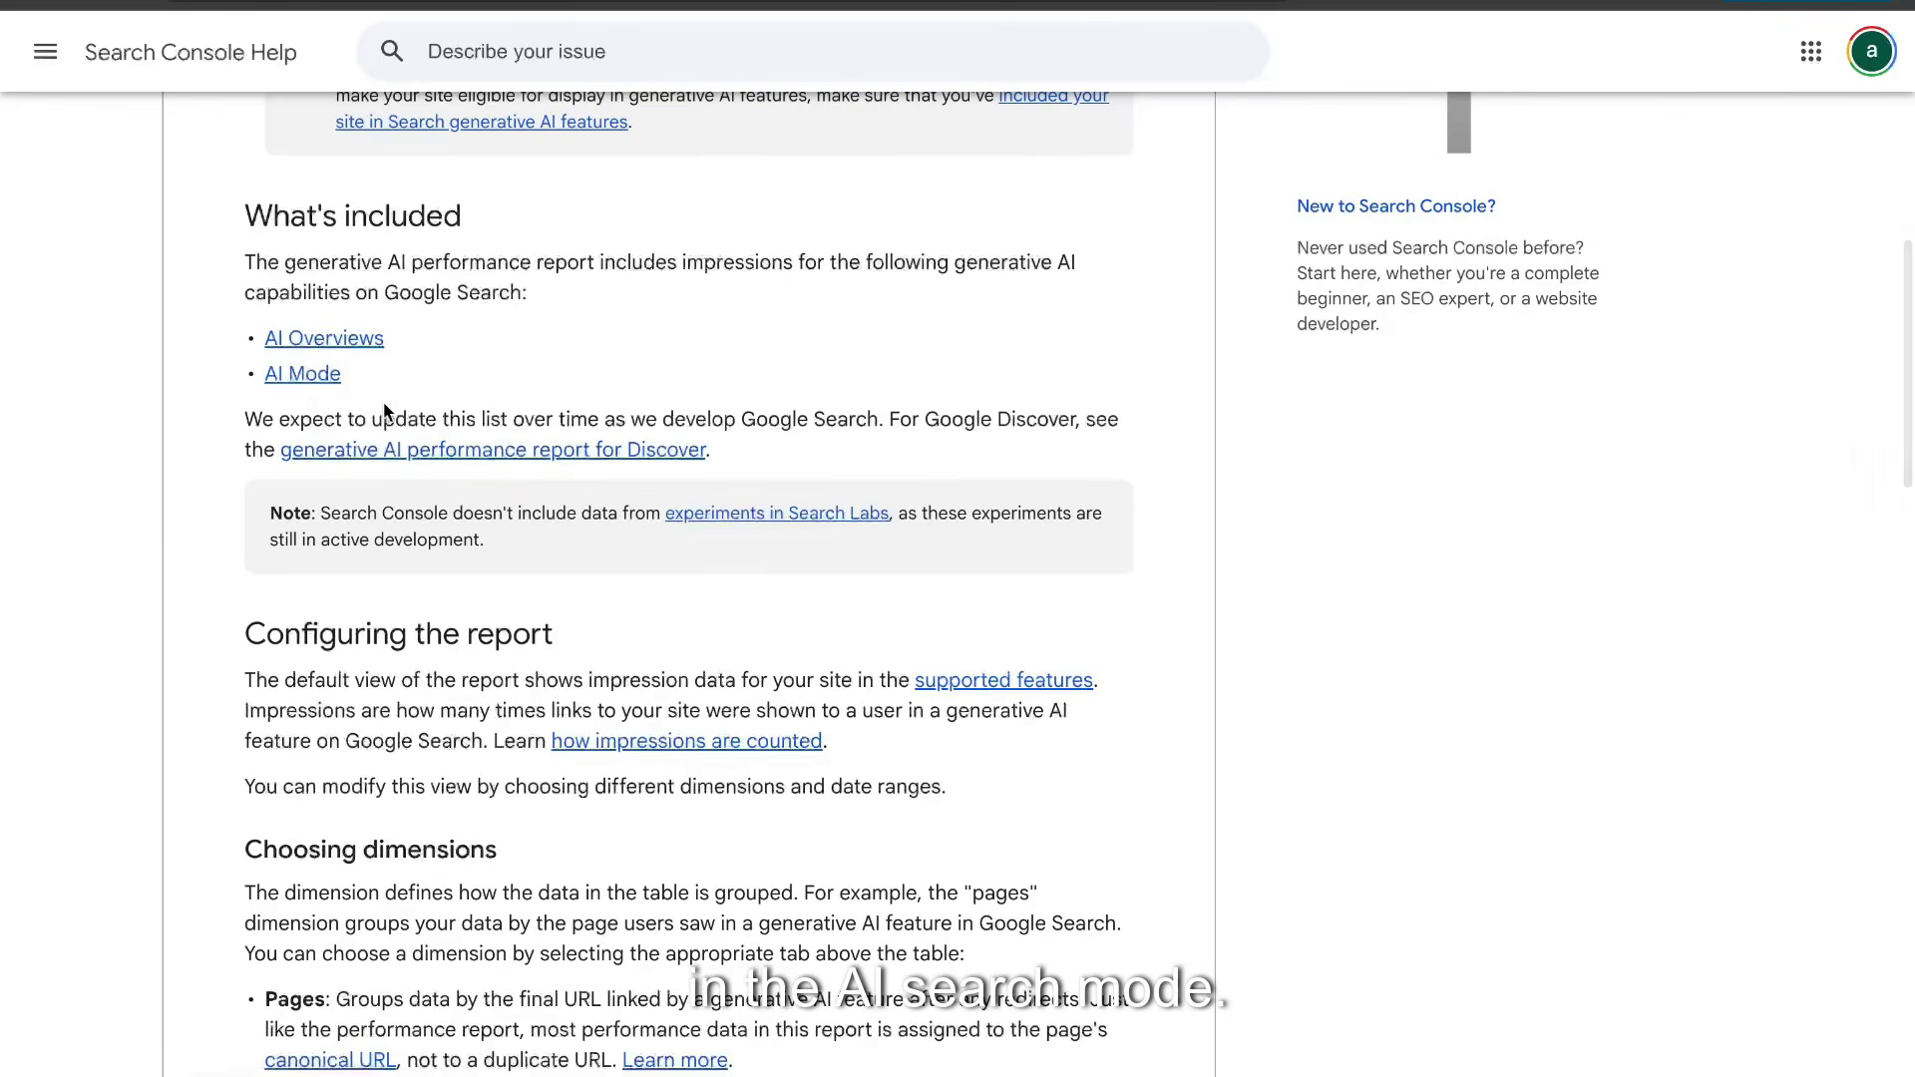
scroll(387, 411, down, 6)
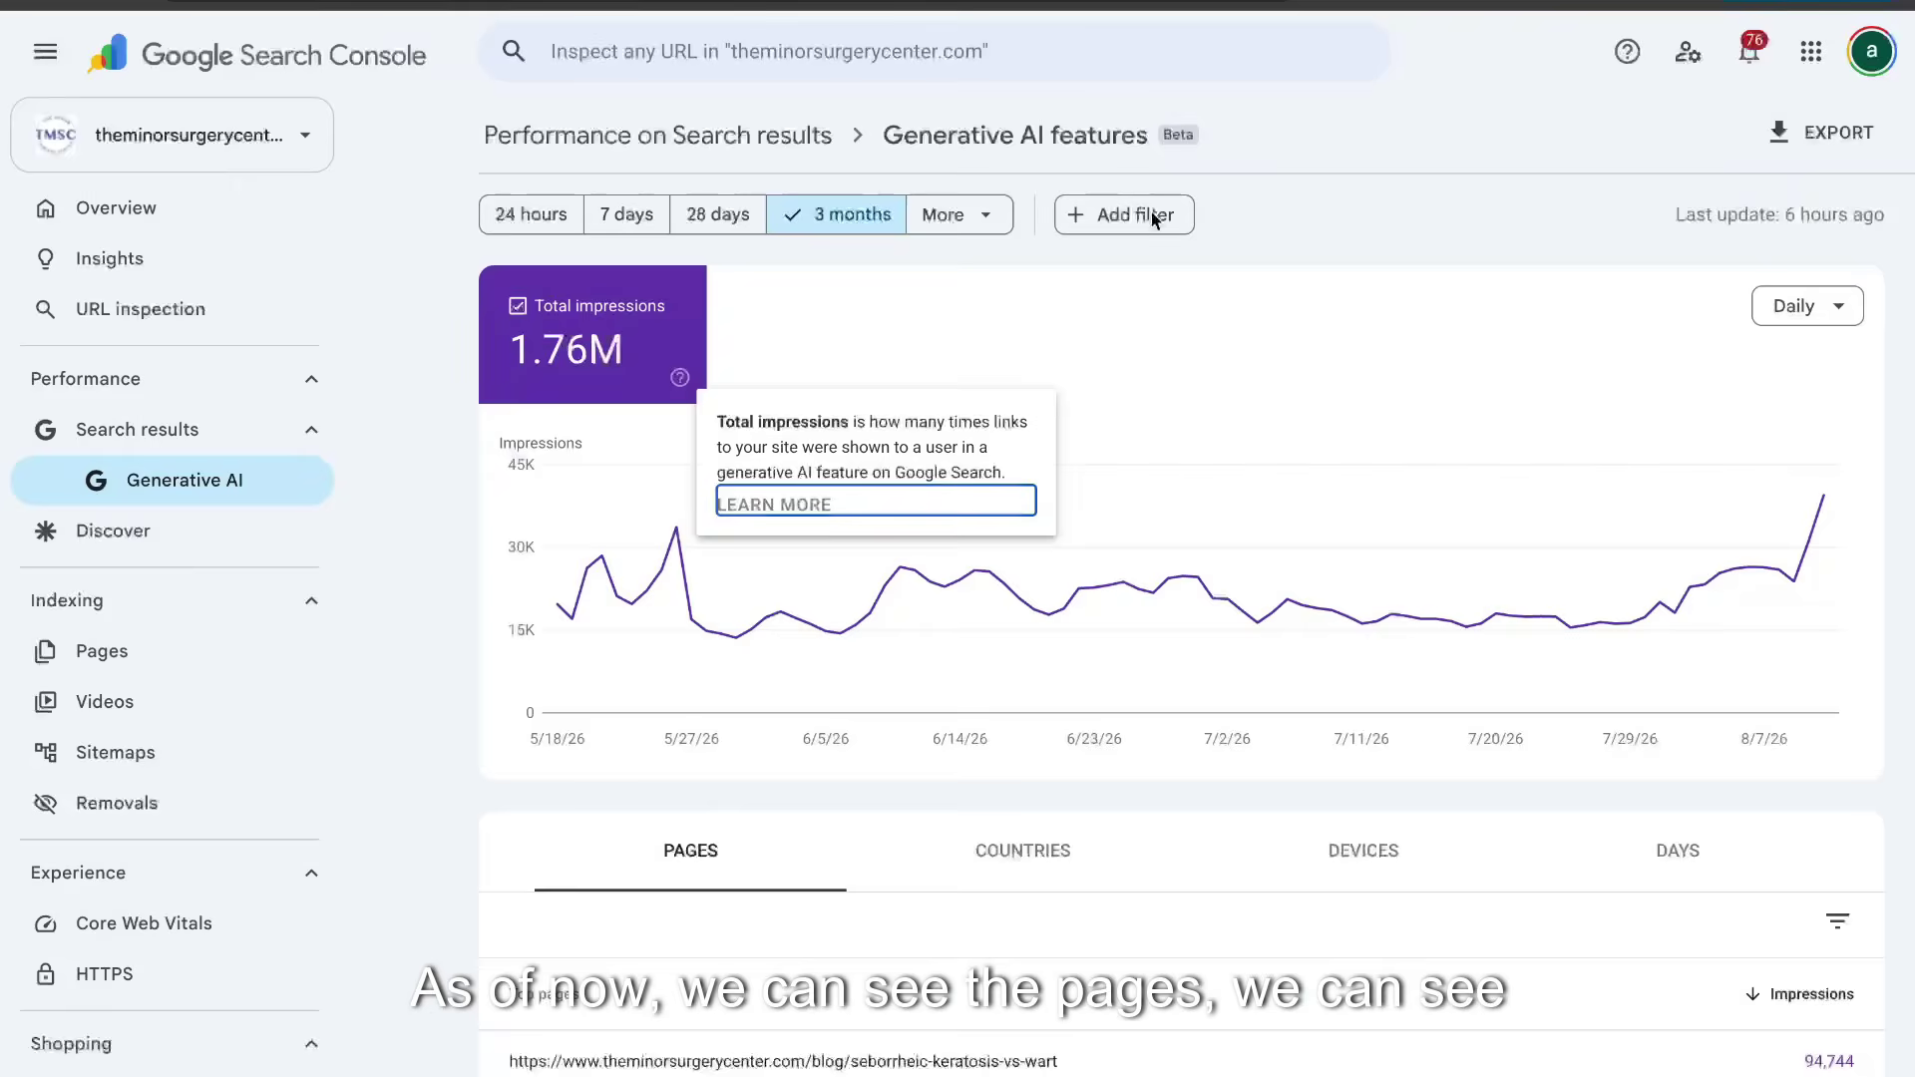
Examine the Generative AI report's three-month total impressions, daily trend chart and available table breakdowns
scroll(1151, 212, down, 5)
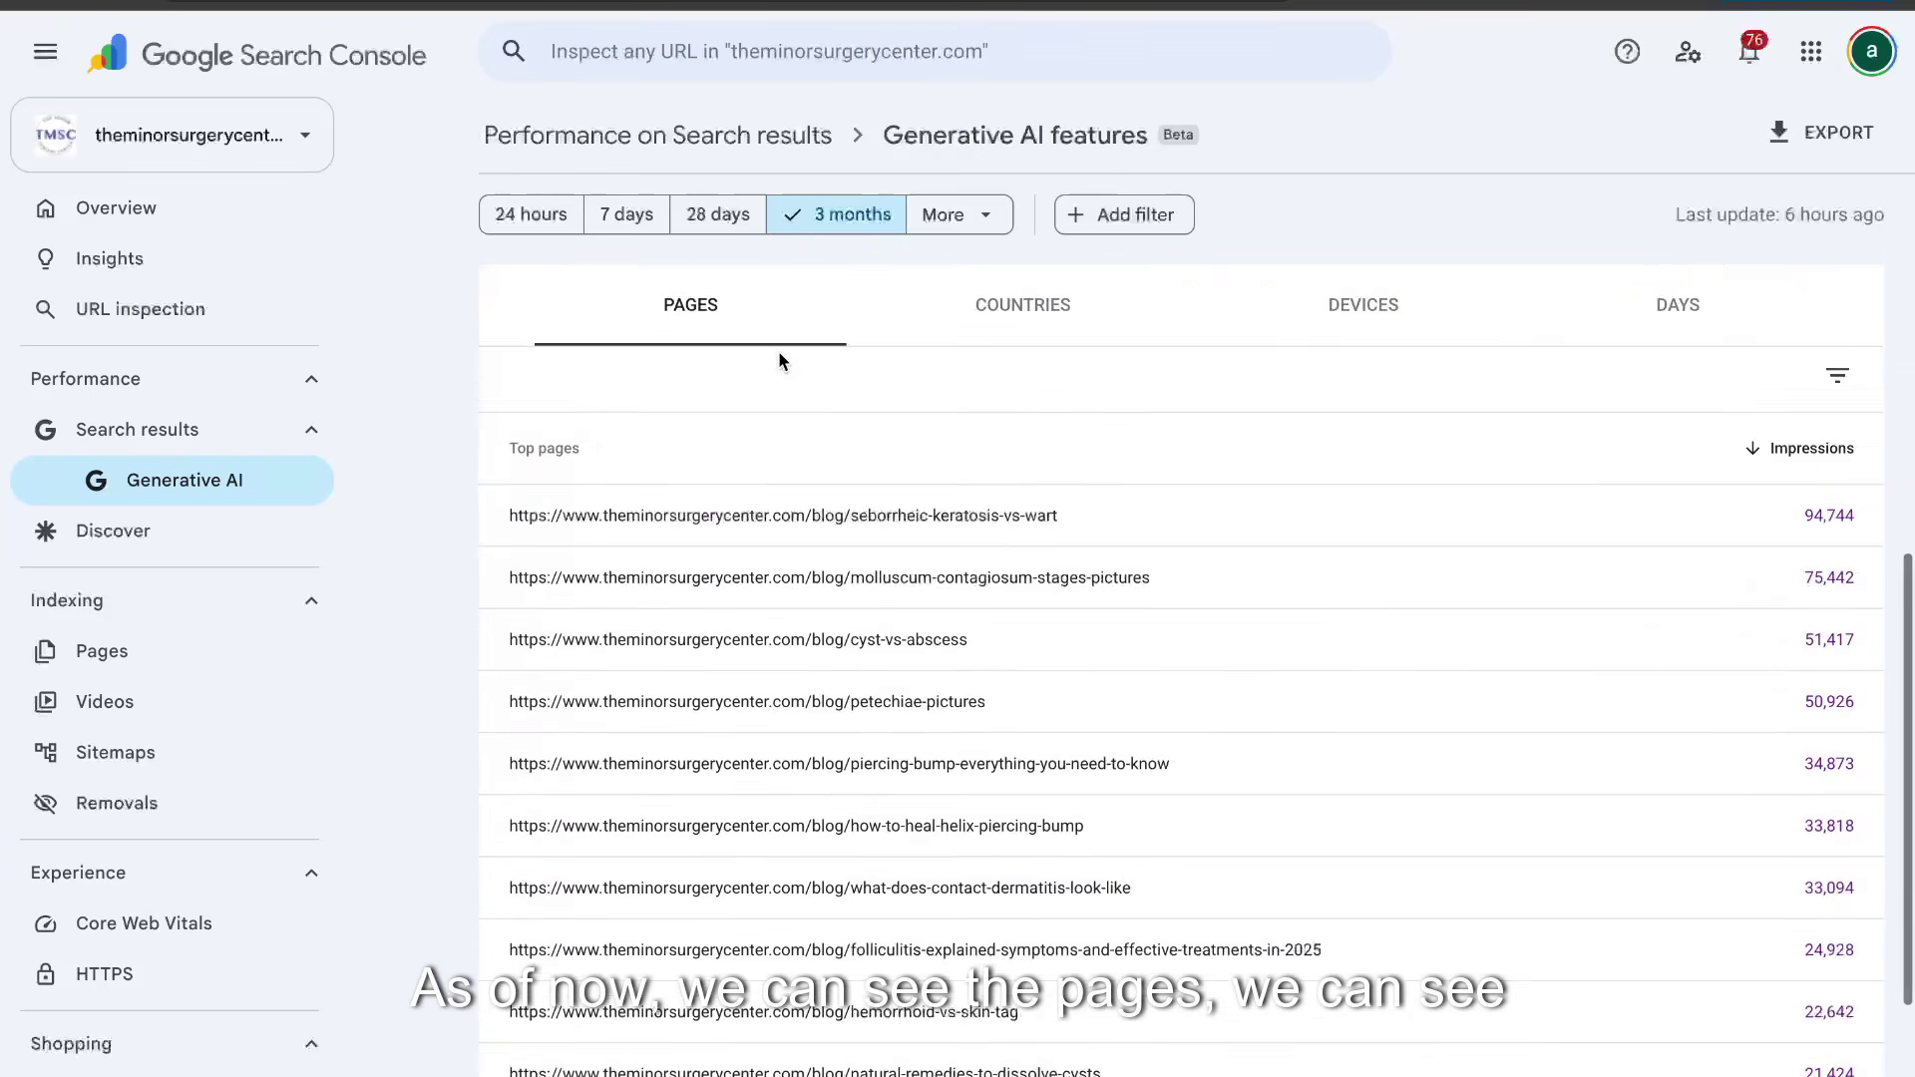
scroll(838, 371, up, 1)
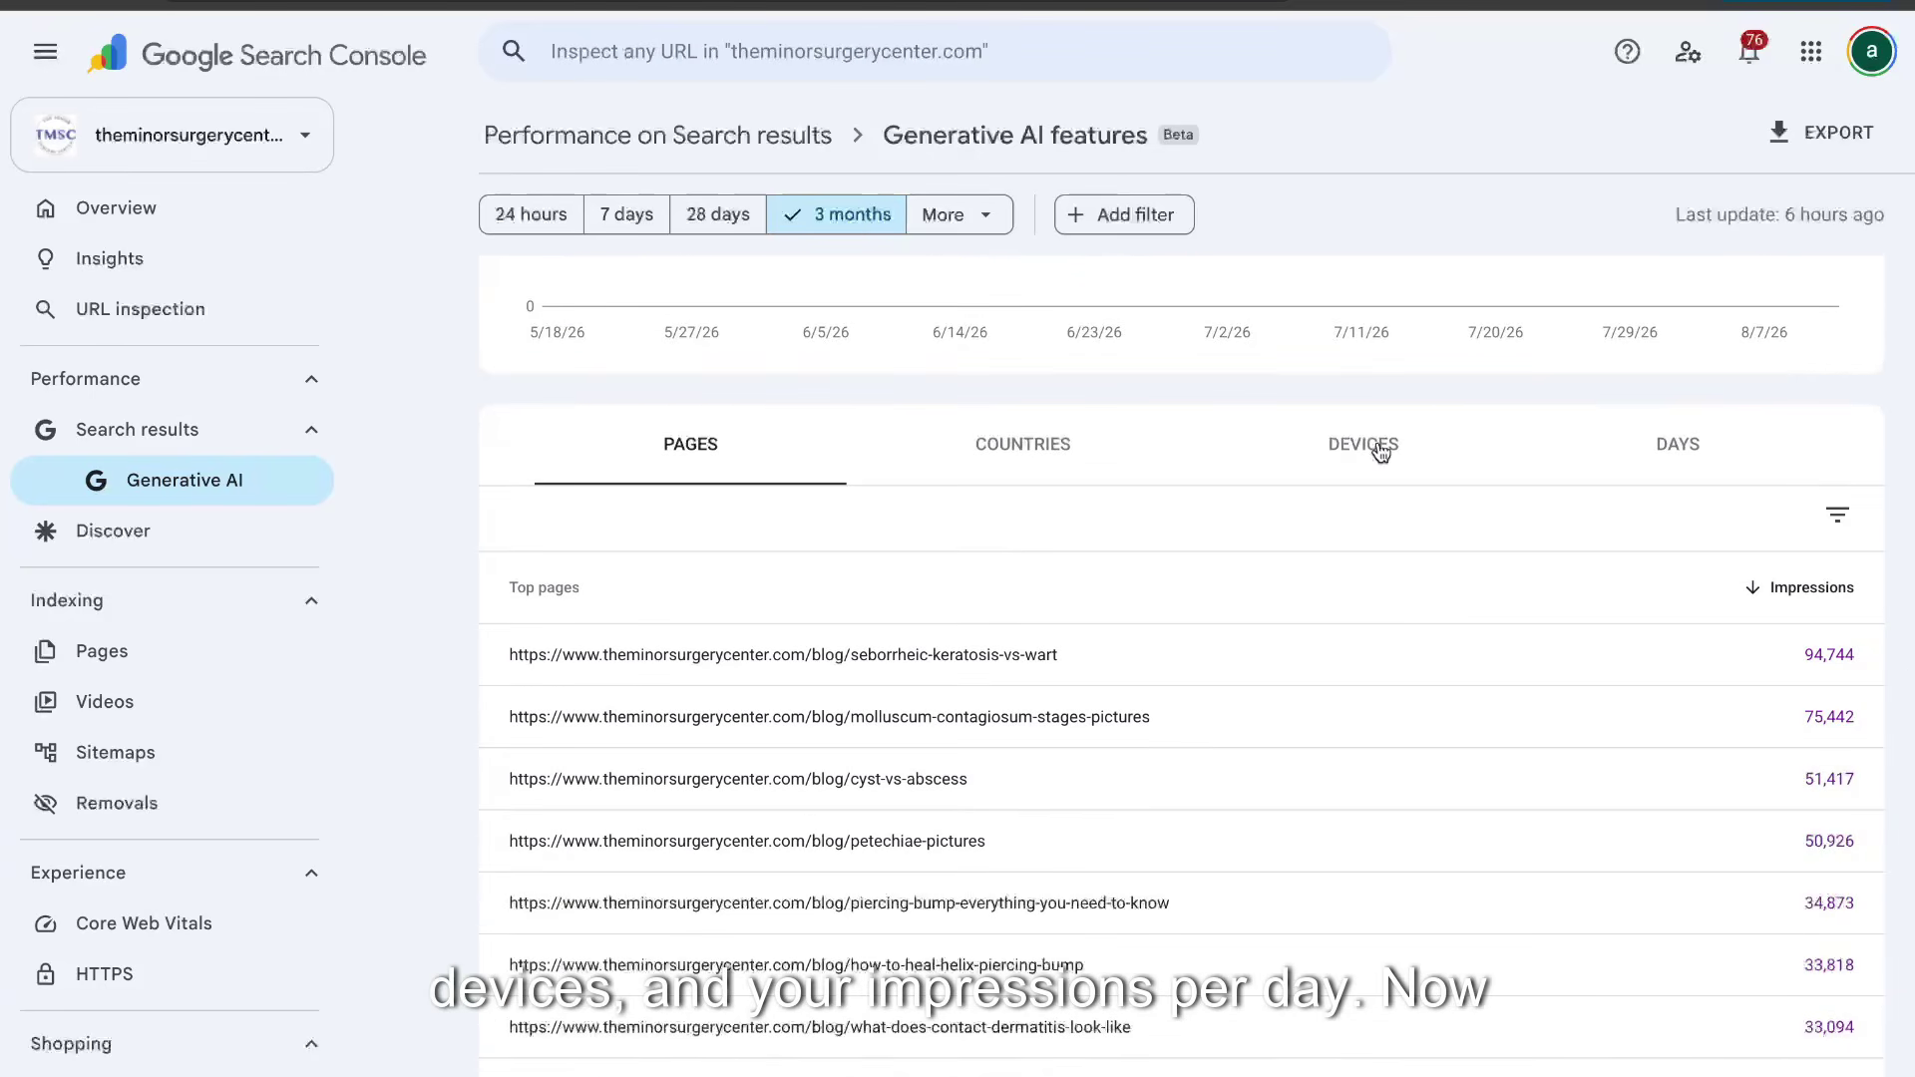
scroll(1237, 343, up, 4)
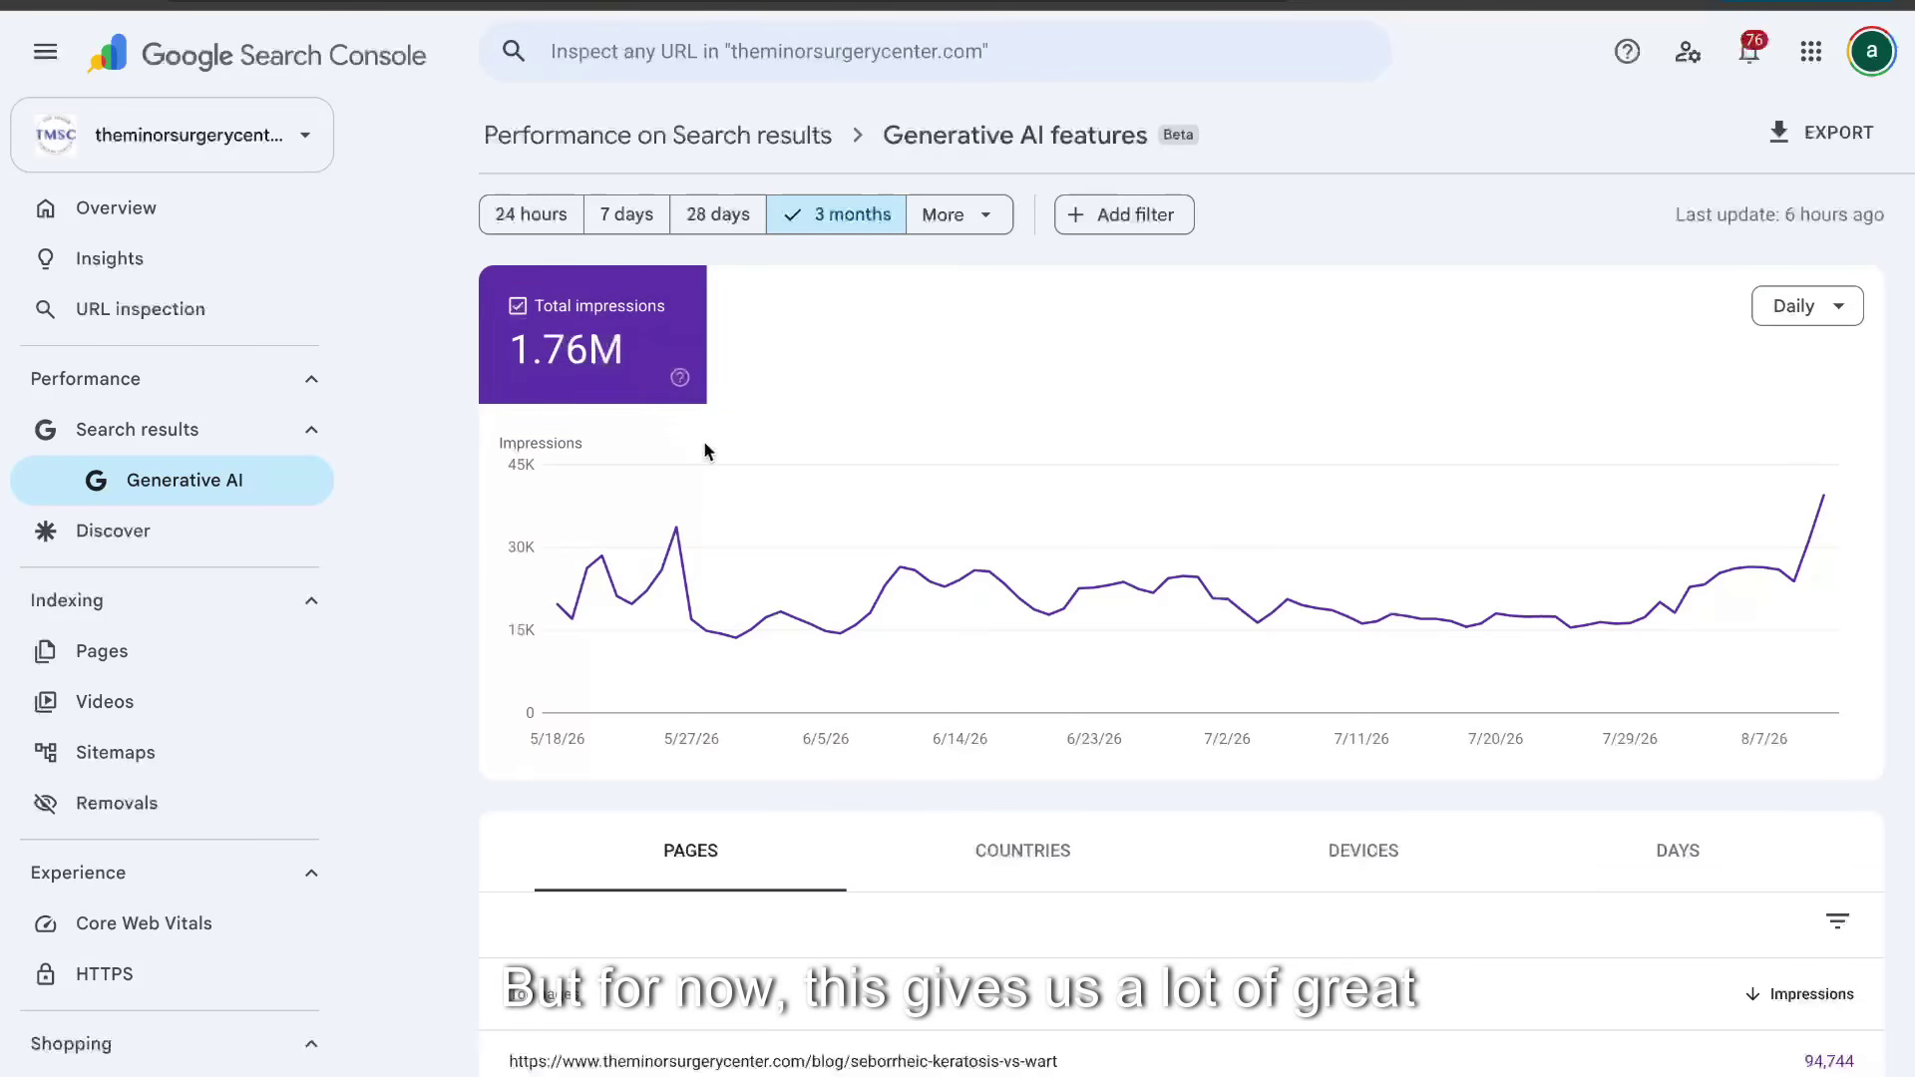
scroll(704, 451, down, 1)
scroll(704, 451, up, 1)
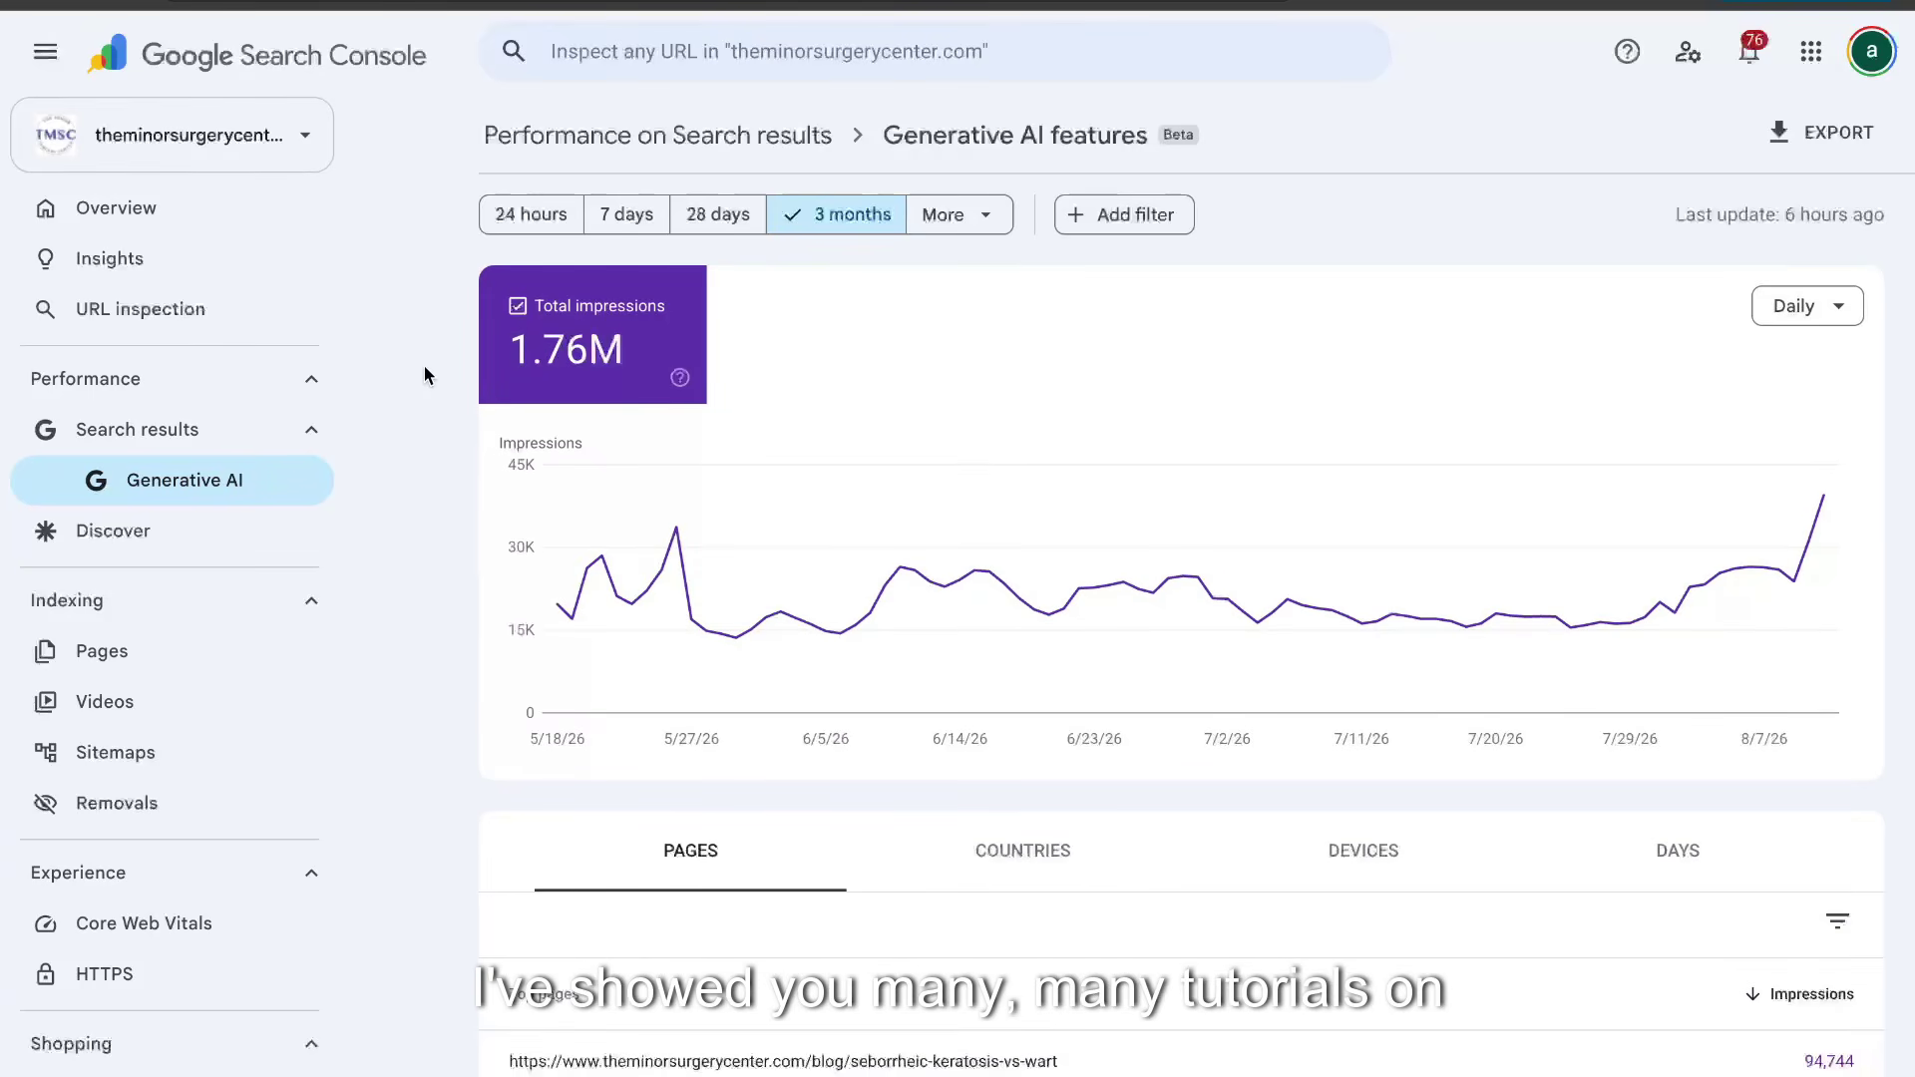
scroll(488, 354, down, 1)
scroll(618, 433, up, 1)
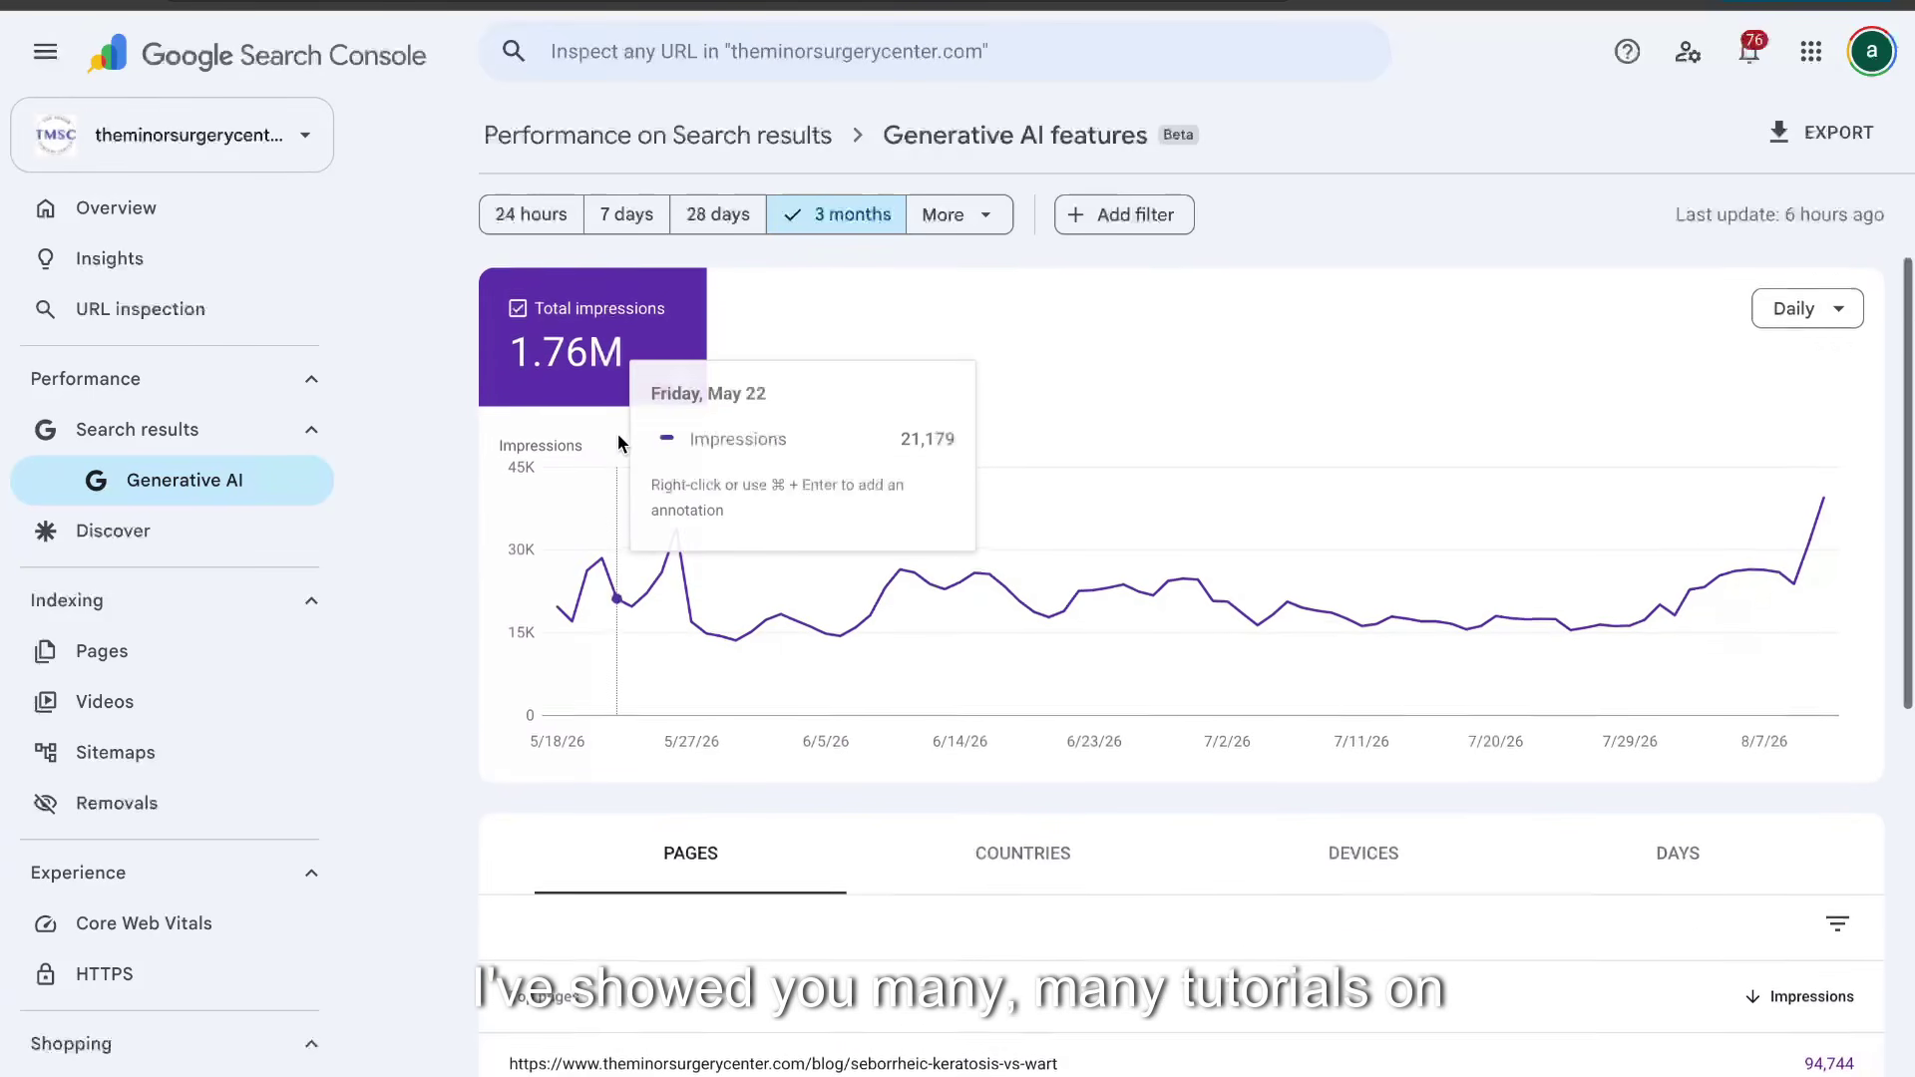
scroll(742, 547, down, 1)
scroll(743, 547, down, 3)
scroll(742, 546, up, 4)
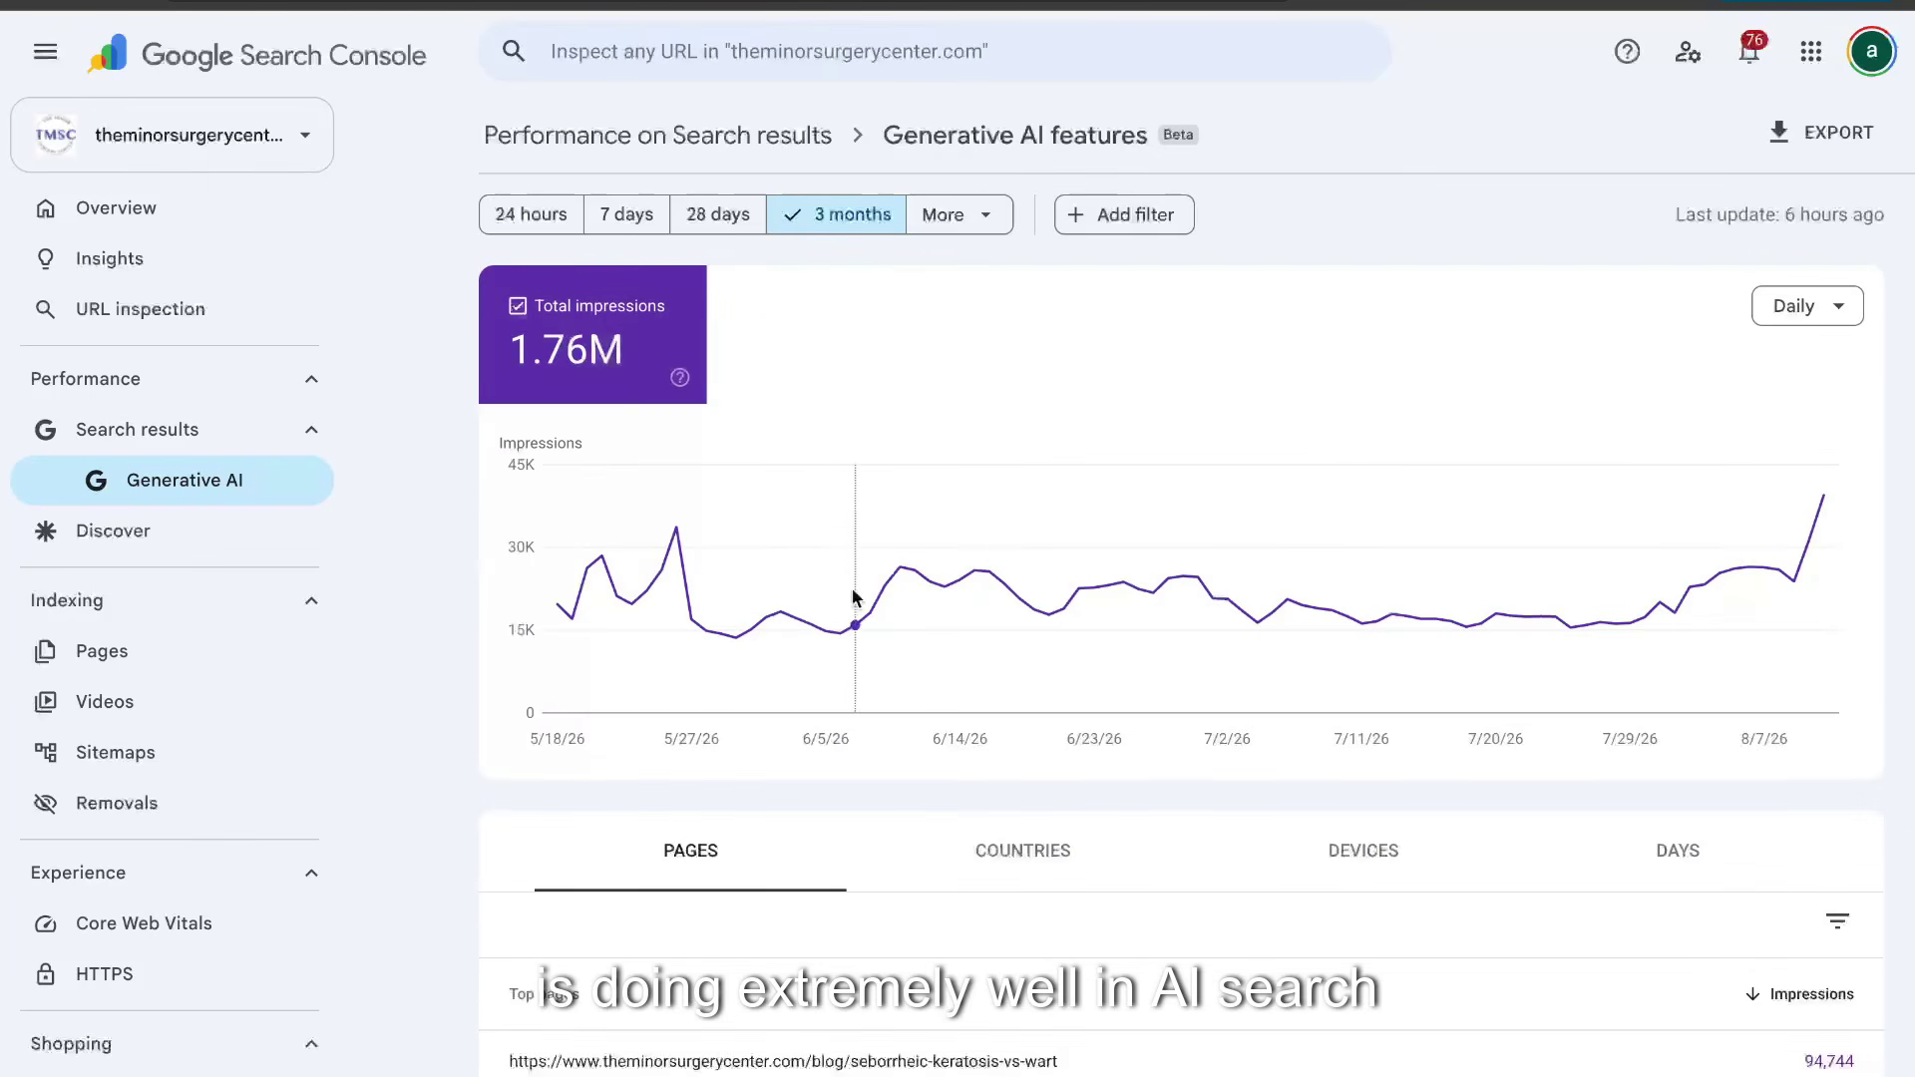
scroll(718, 429, down, 1)
scroll(798, 489, up, 1)
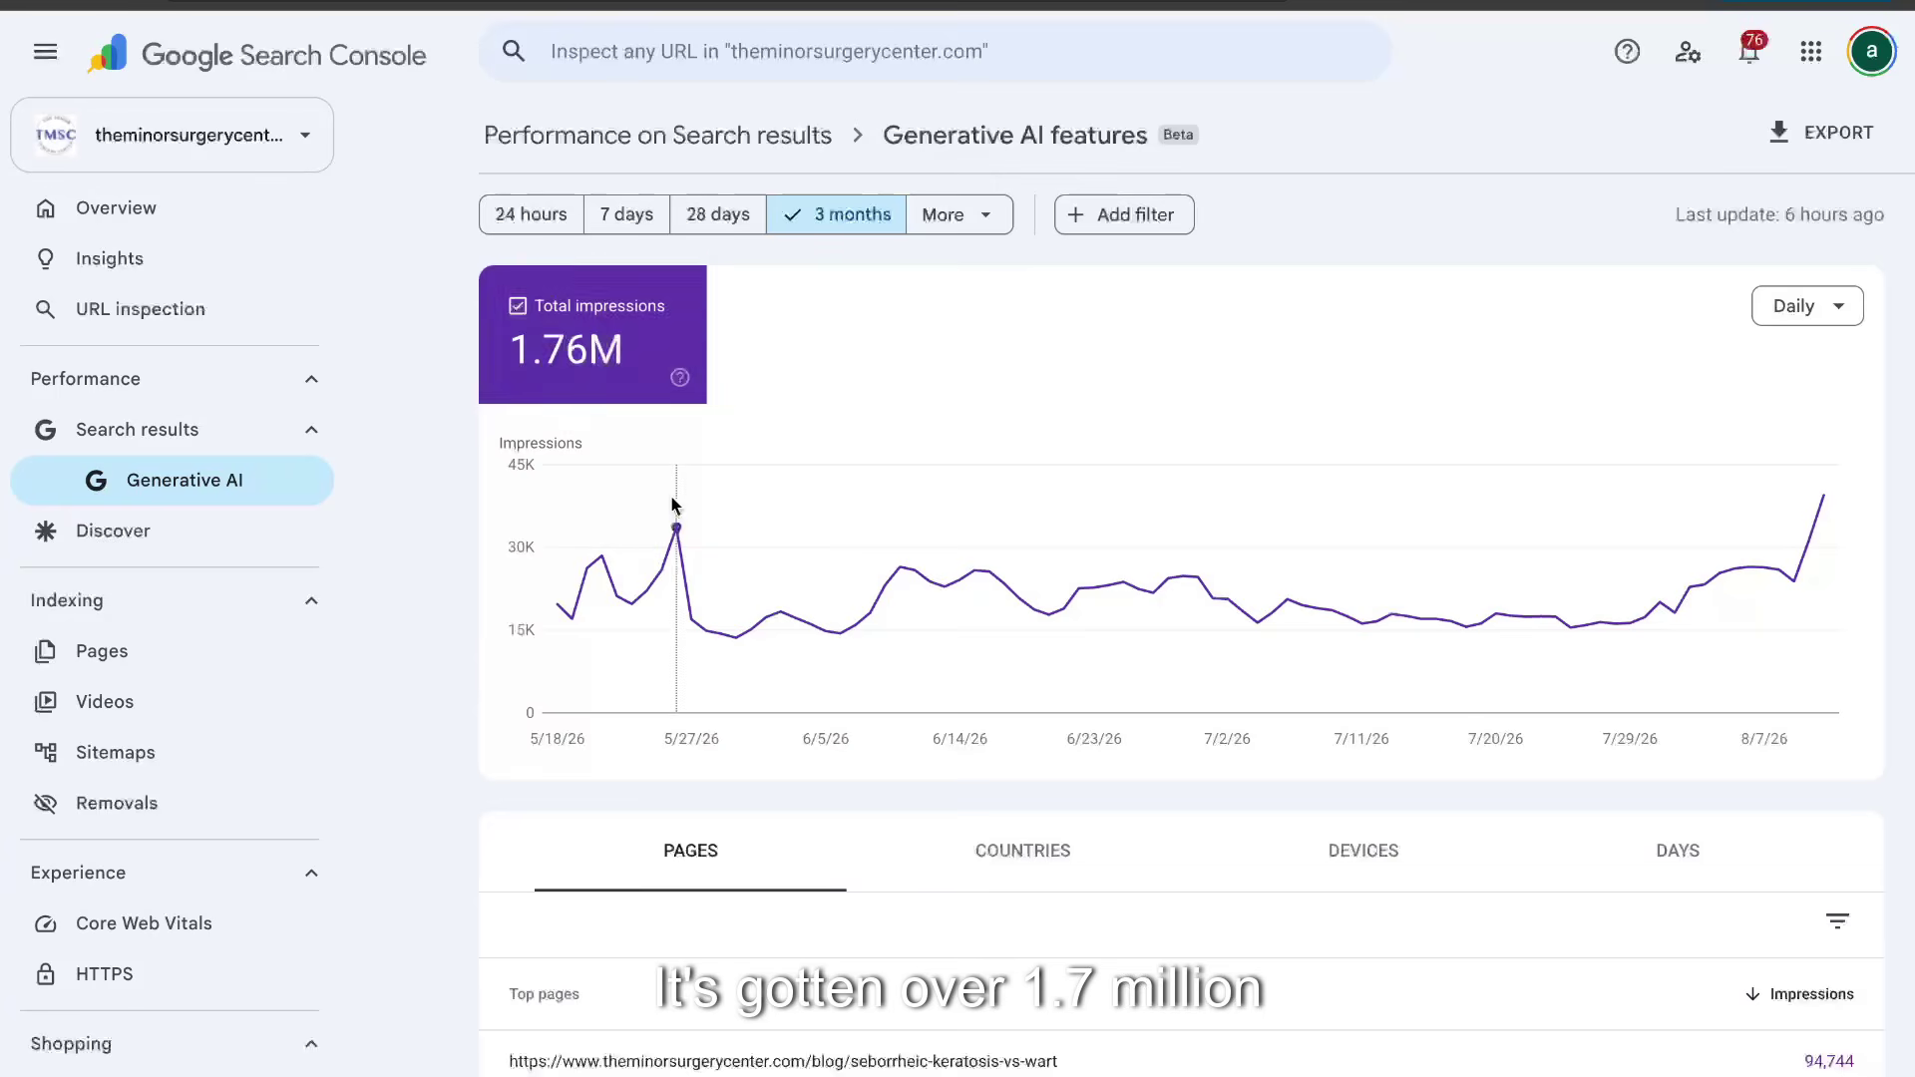
Examine the top pages table to see which kinds of pages earn the most generative AI impressions
scroll(736, 630, down, 3)
scroll(814, 677, down, 3)
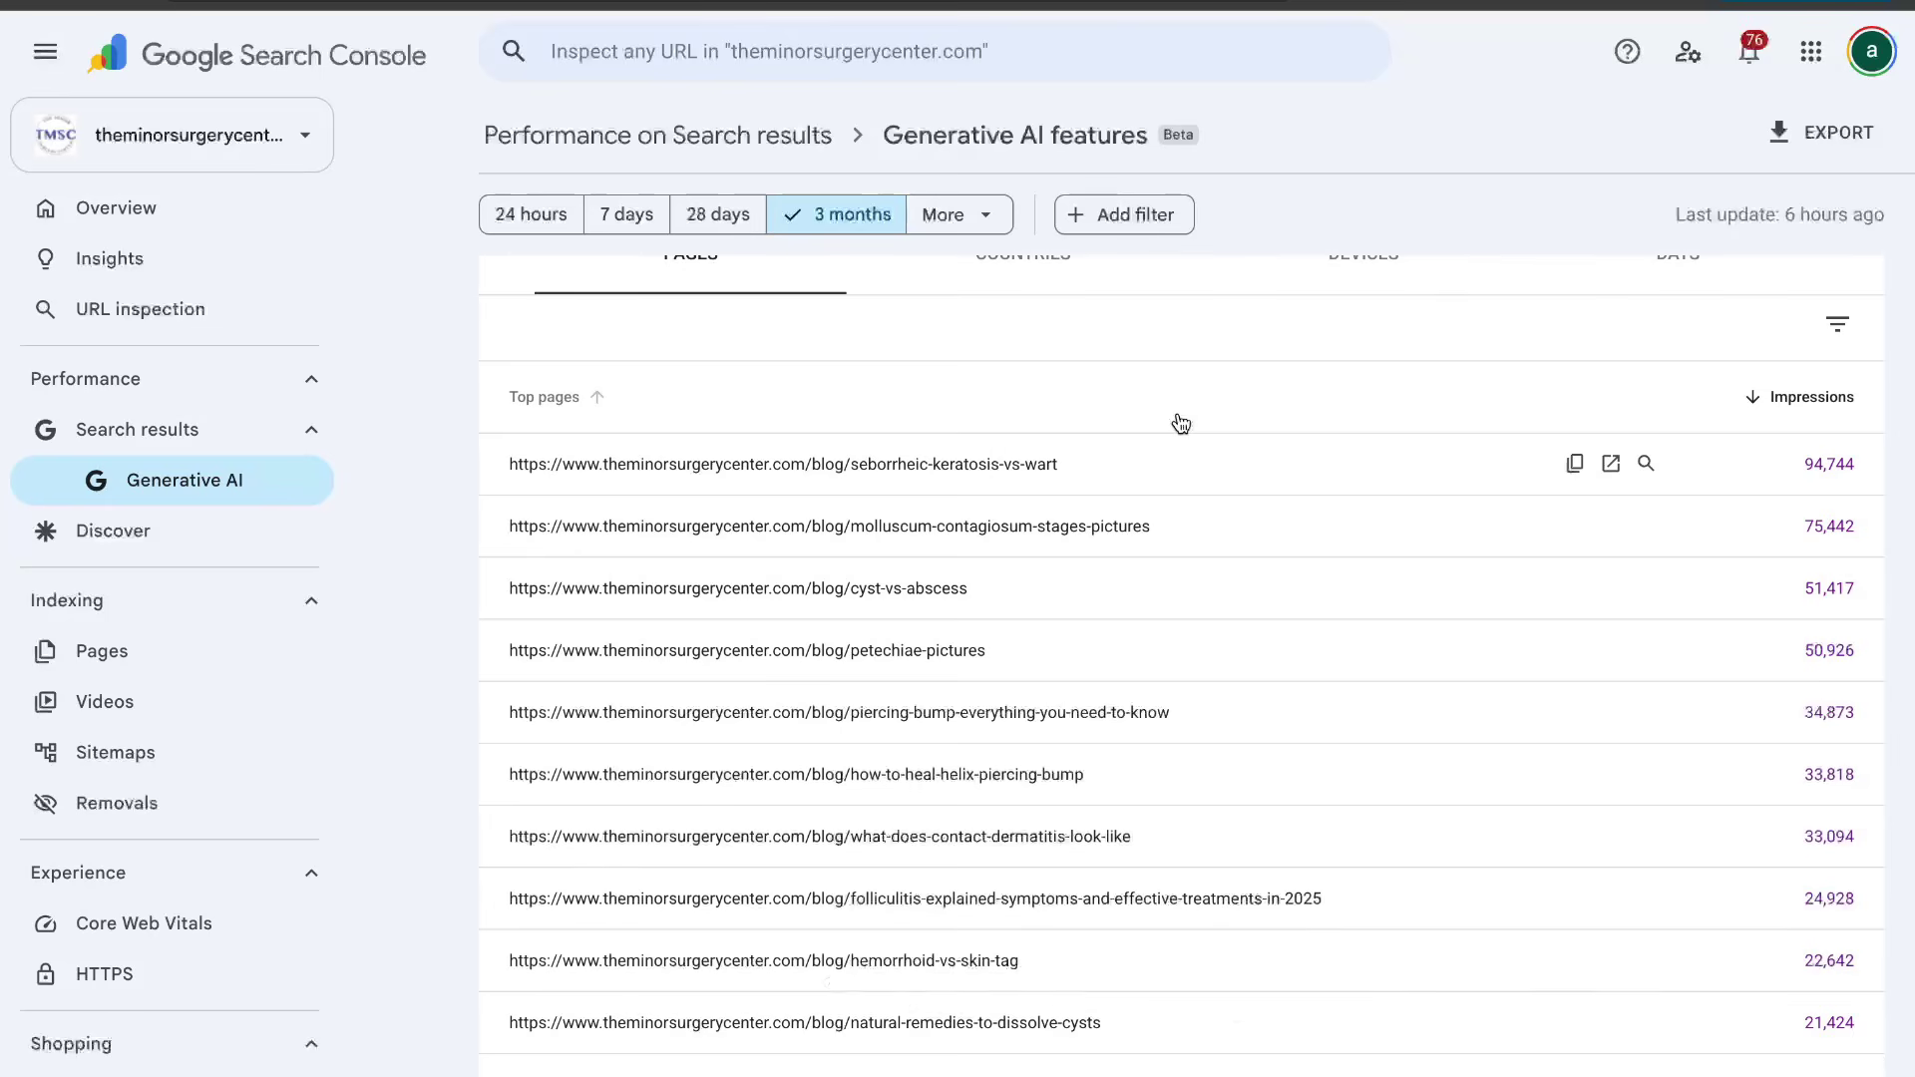
scroll(1182, 424, down, 1)
scroll(1097, 468, up, 3)
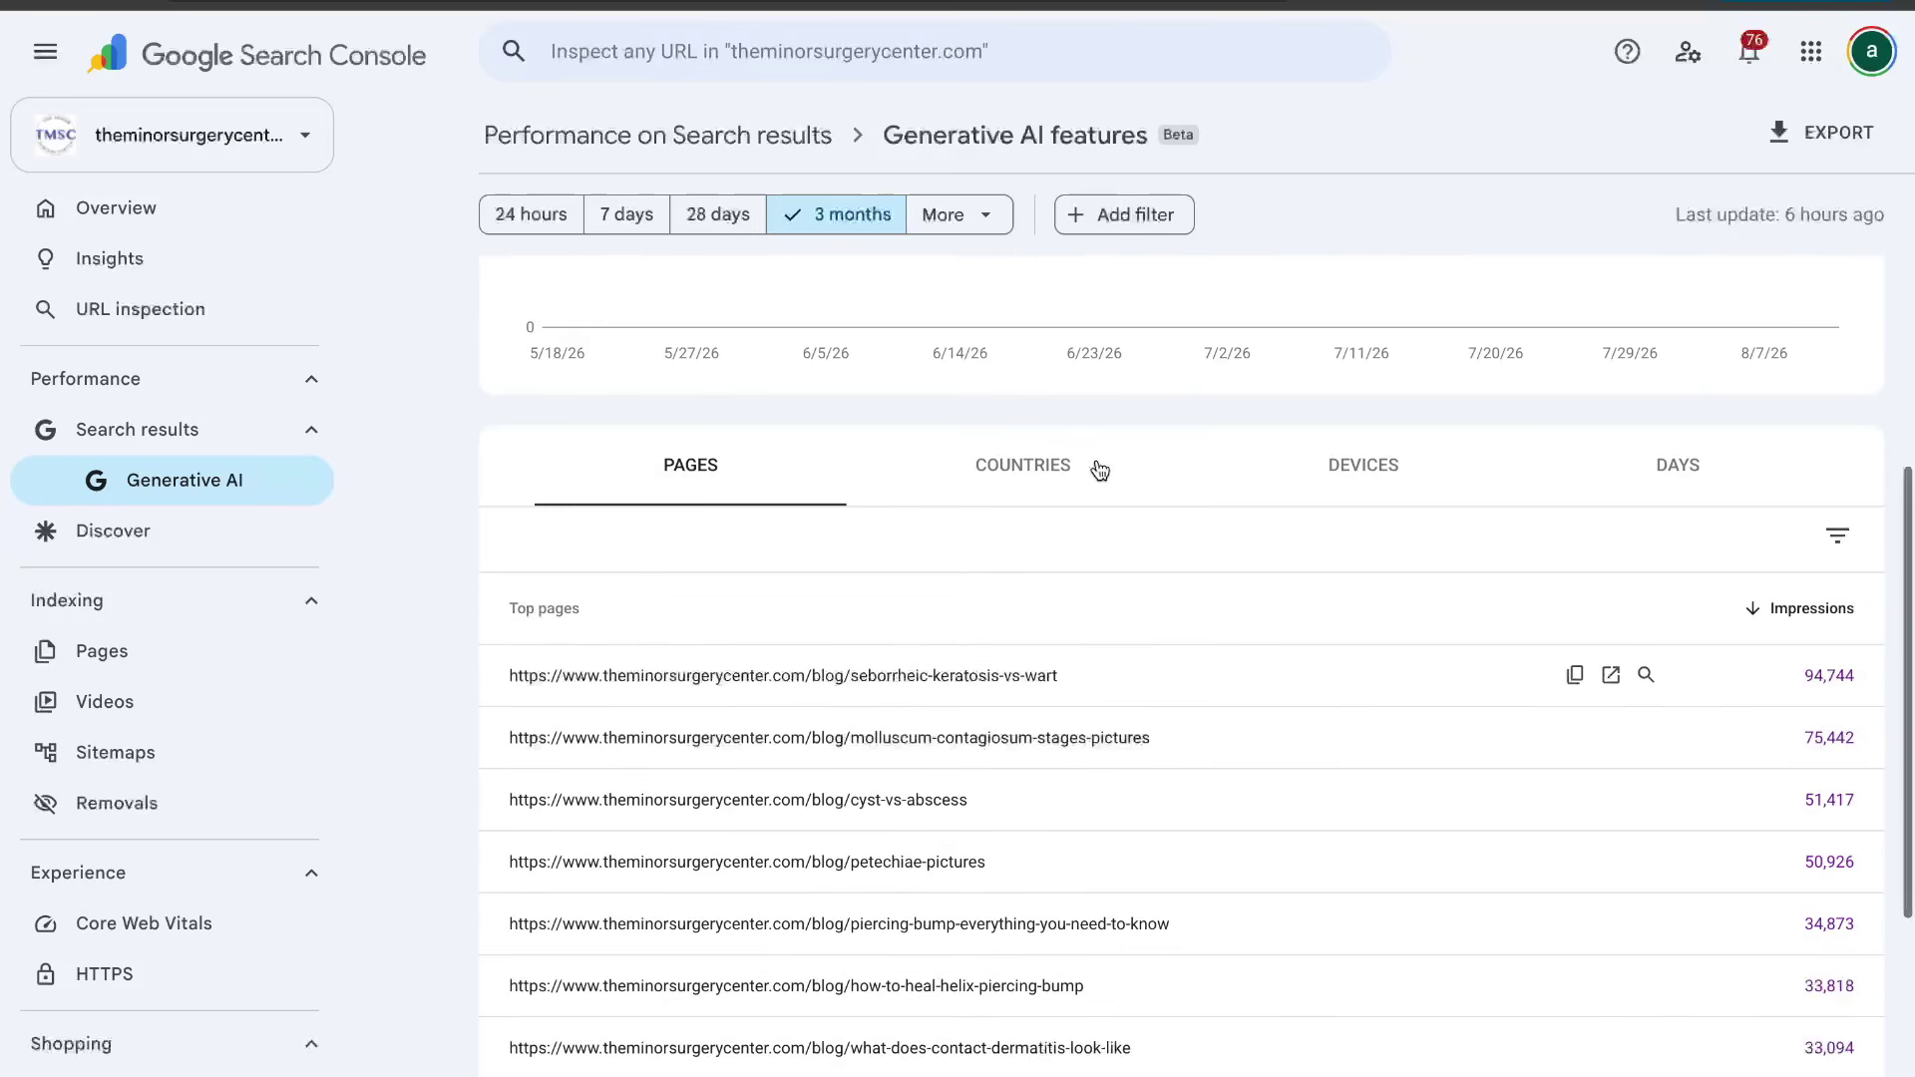
scroll(1099, 469, up, 4)
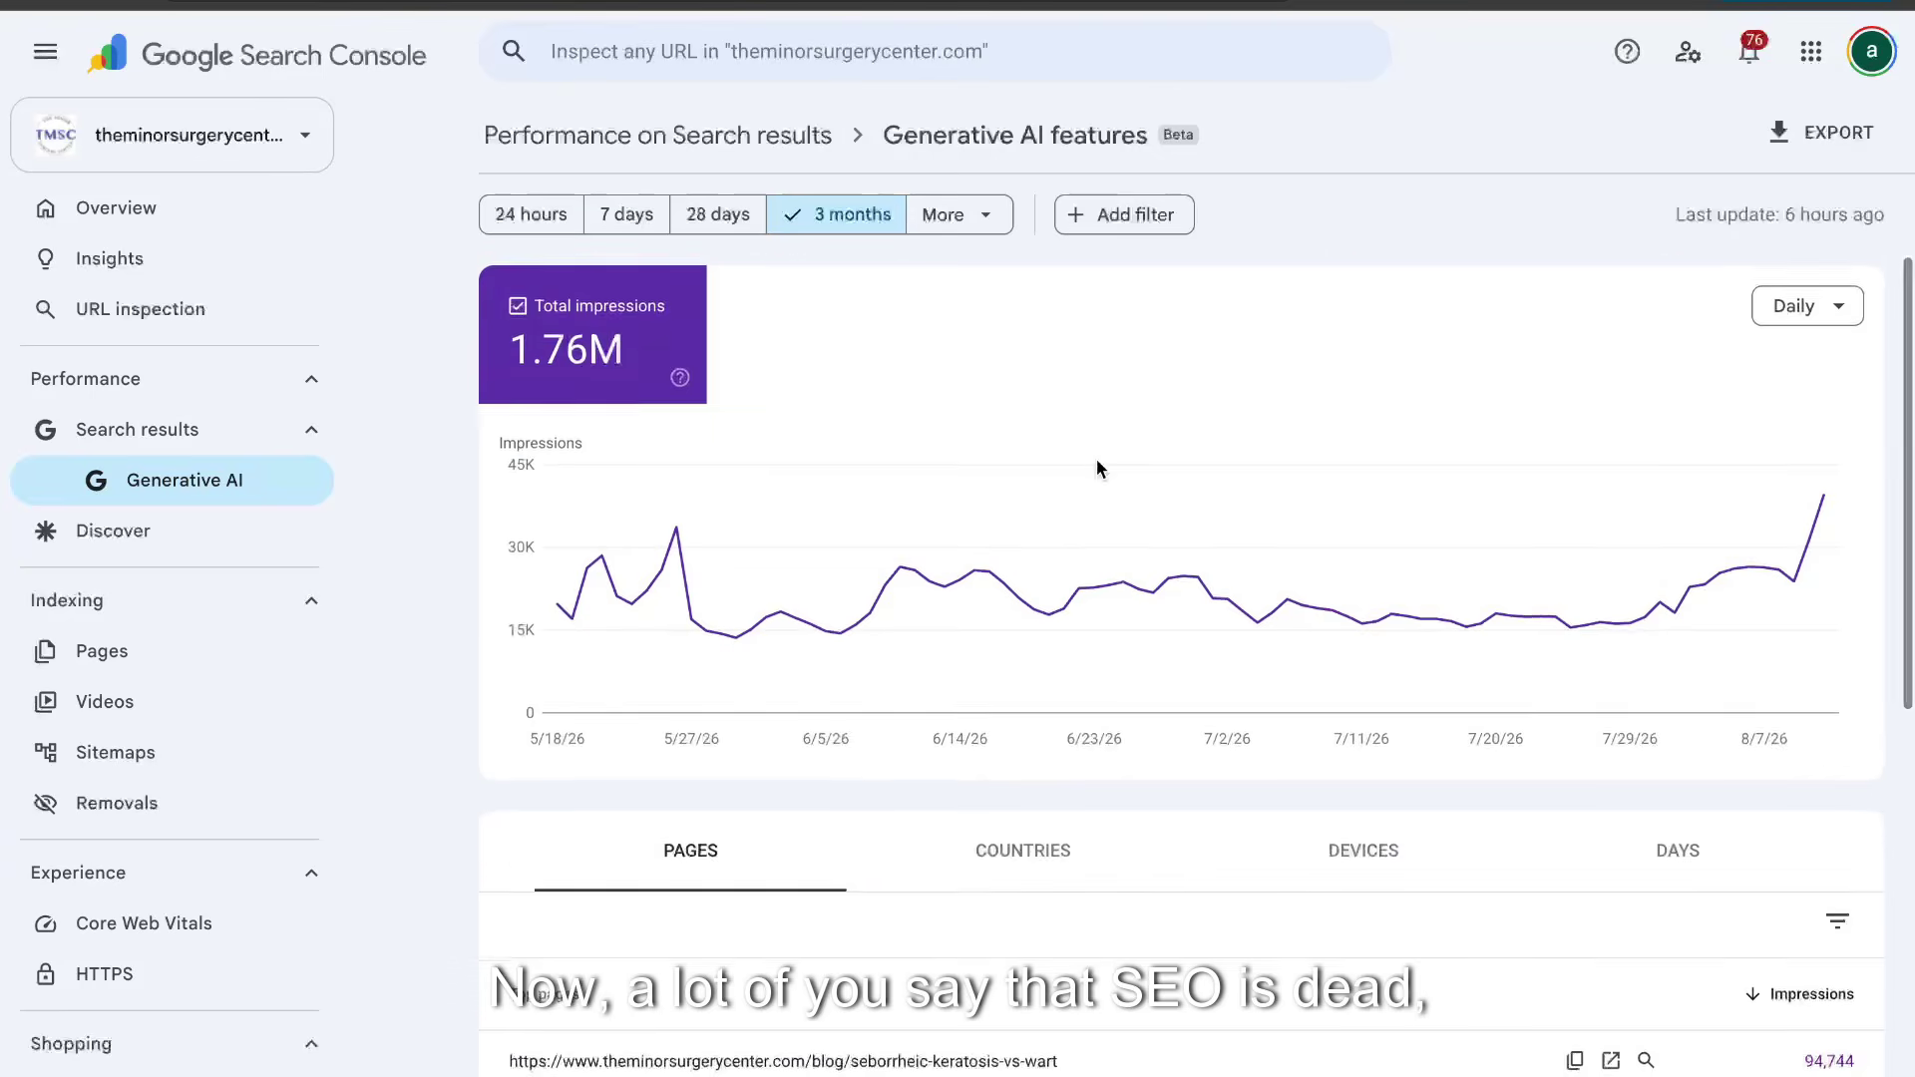
scroll(1099, 469, down, 3)
scroll(1100, 469, down, 3)
scroll(1097, 469, up, 6)
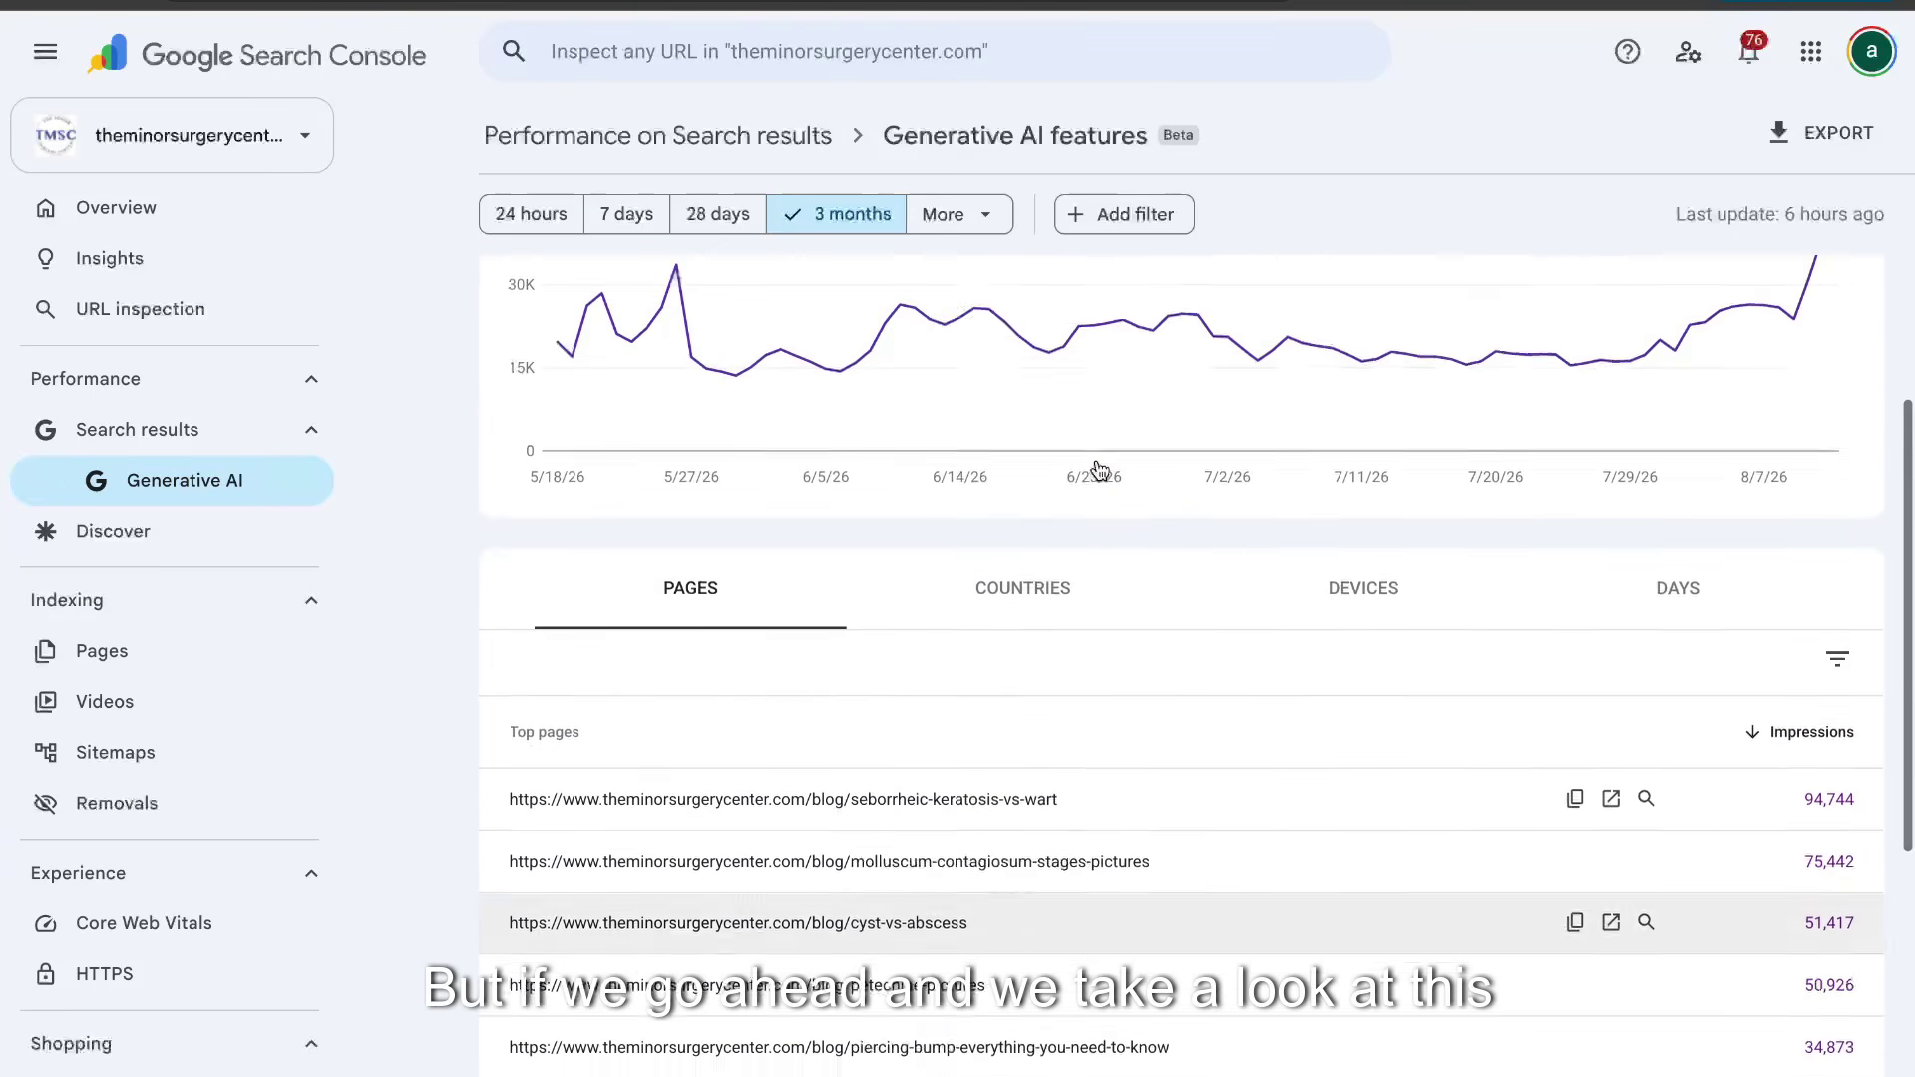
scroll(725, 409, down, 5)
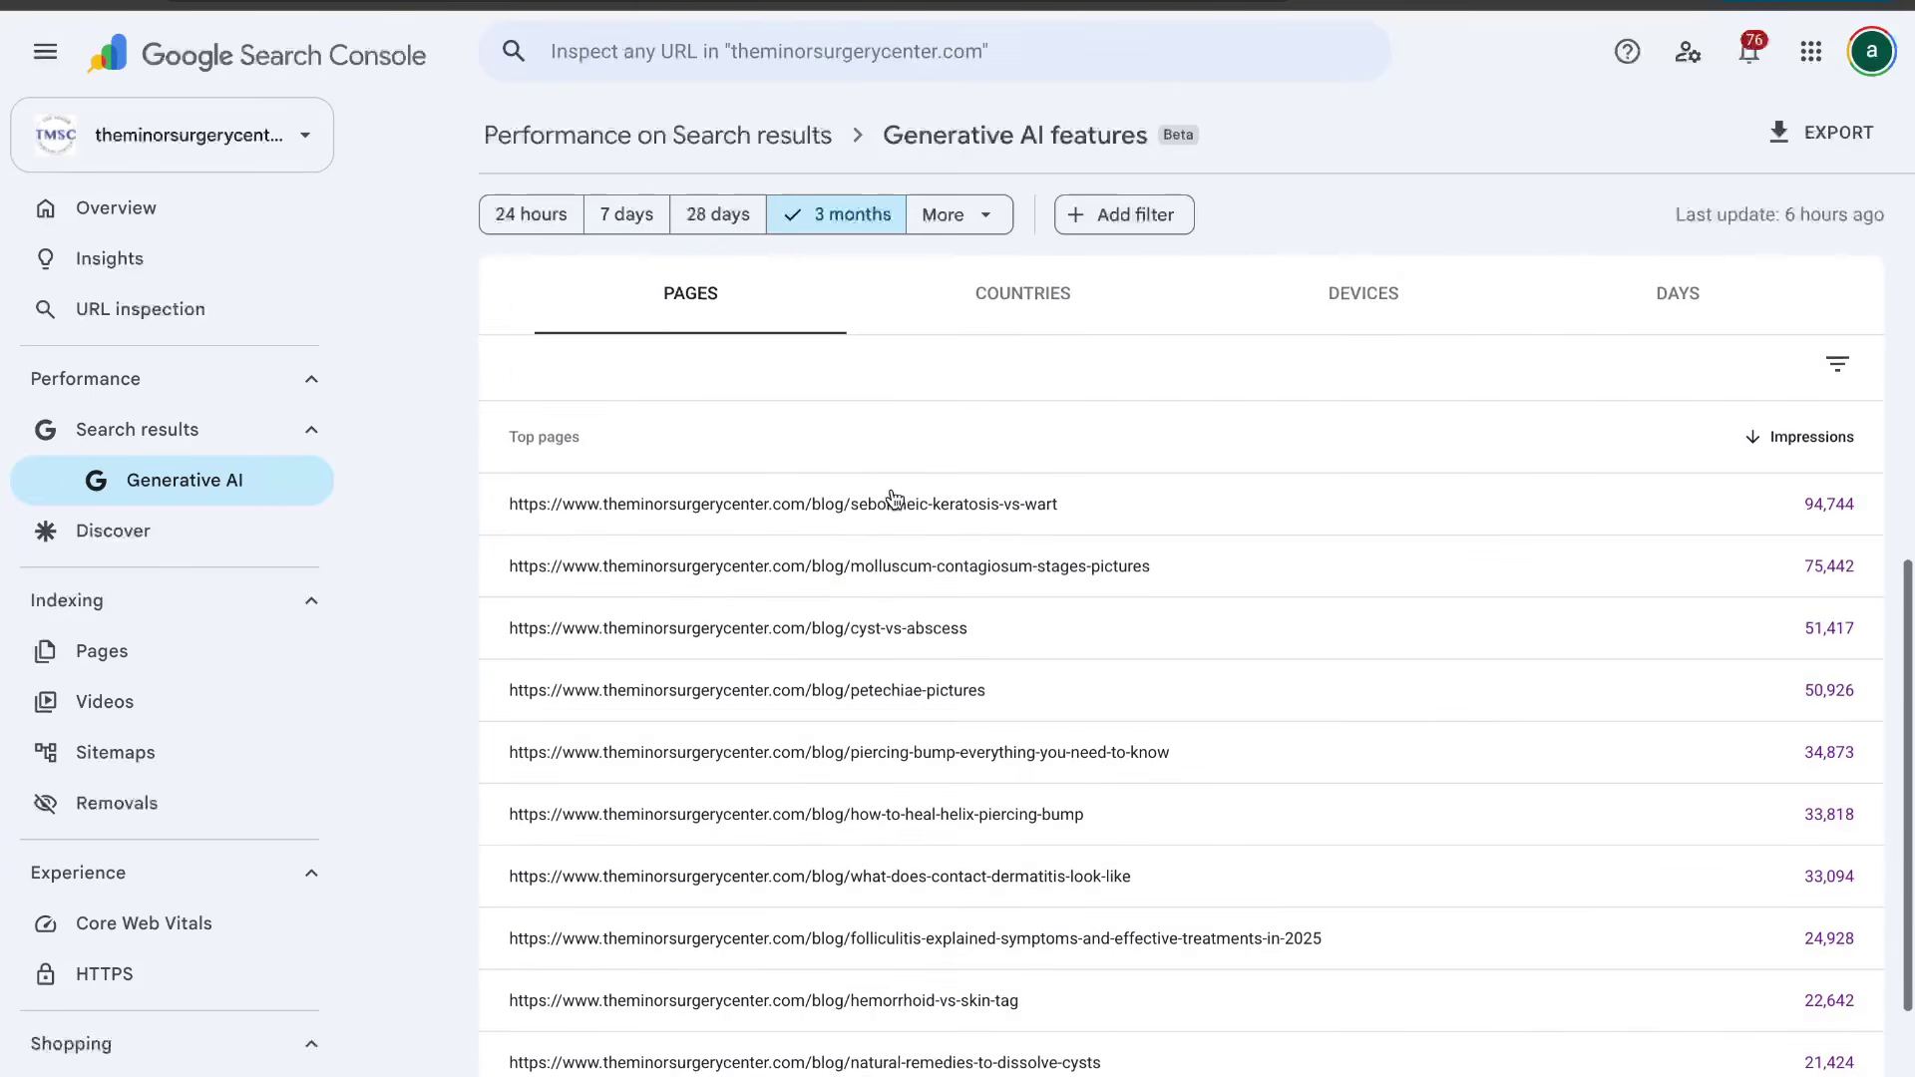
scroll(1107, 541, down, 2)
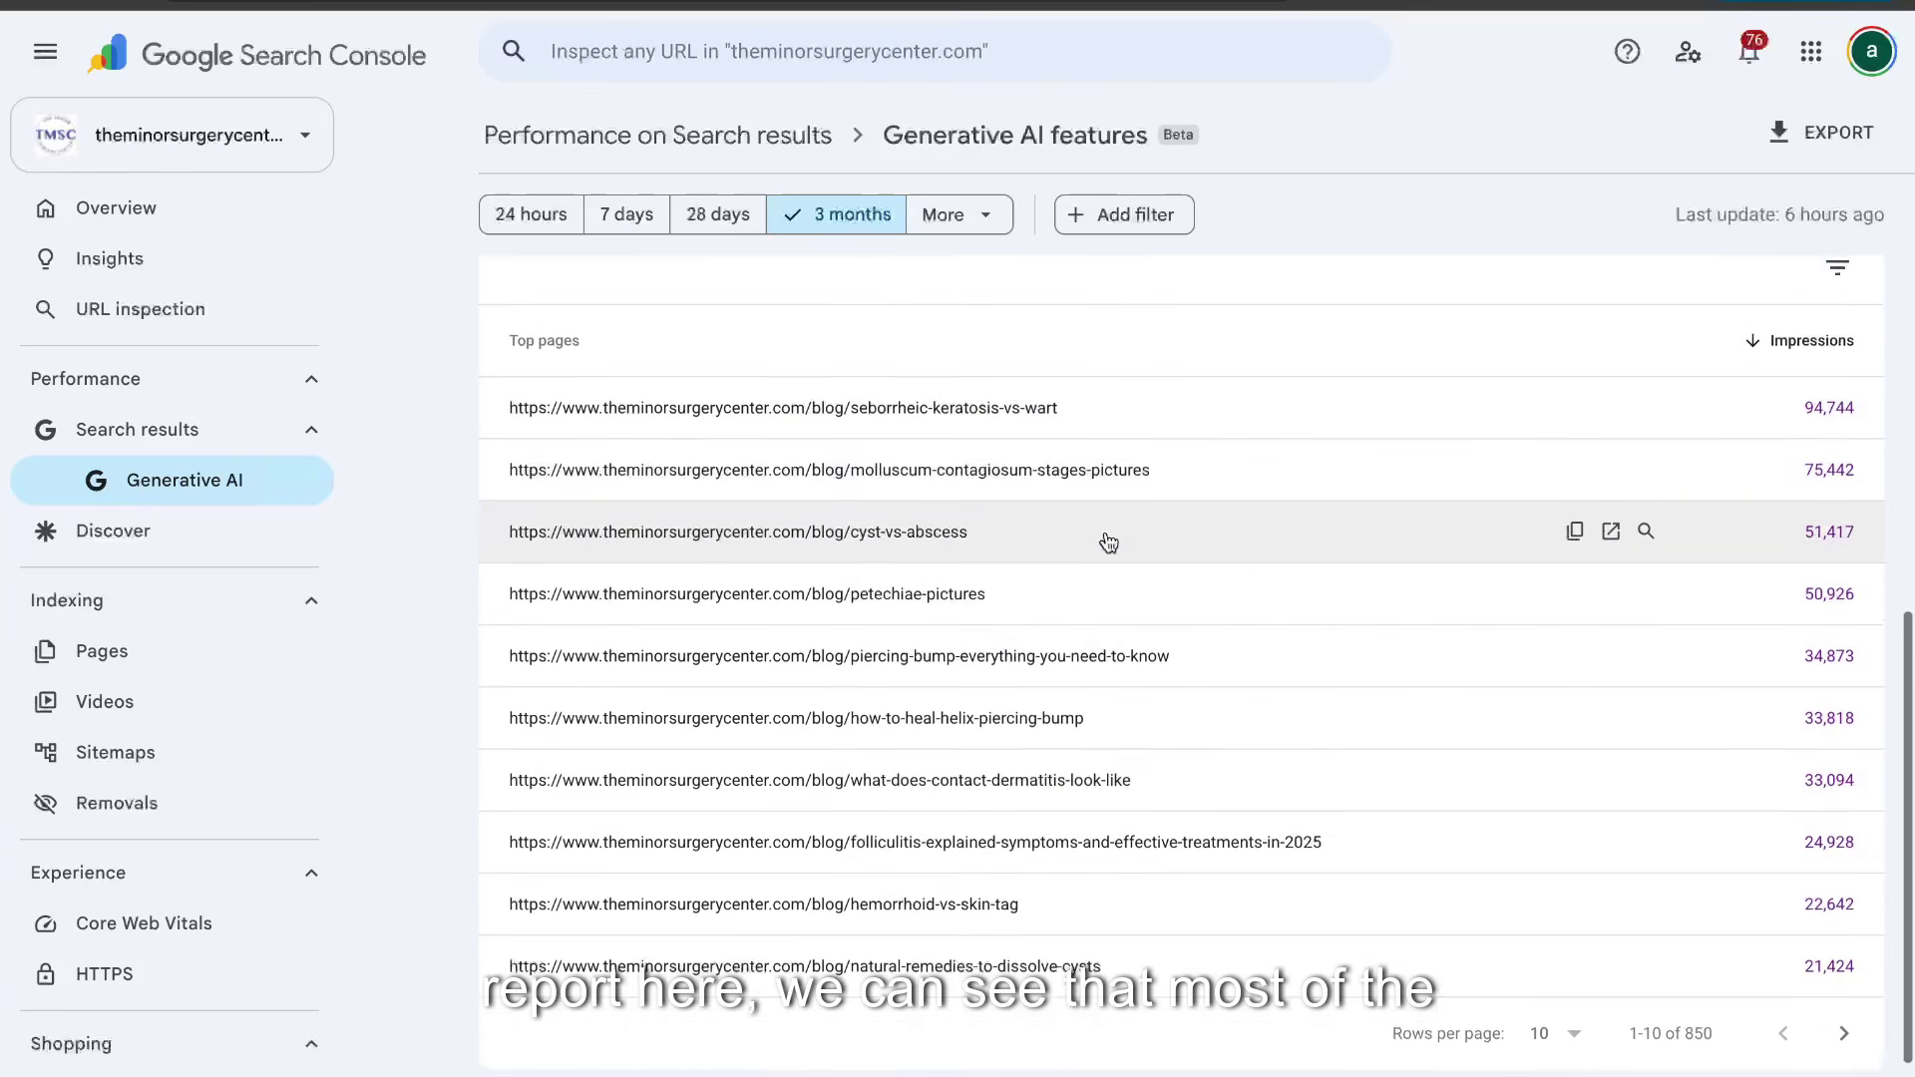
scroll(1107, 540, up, 3)
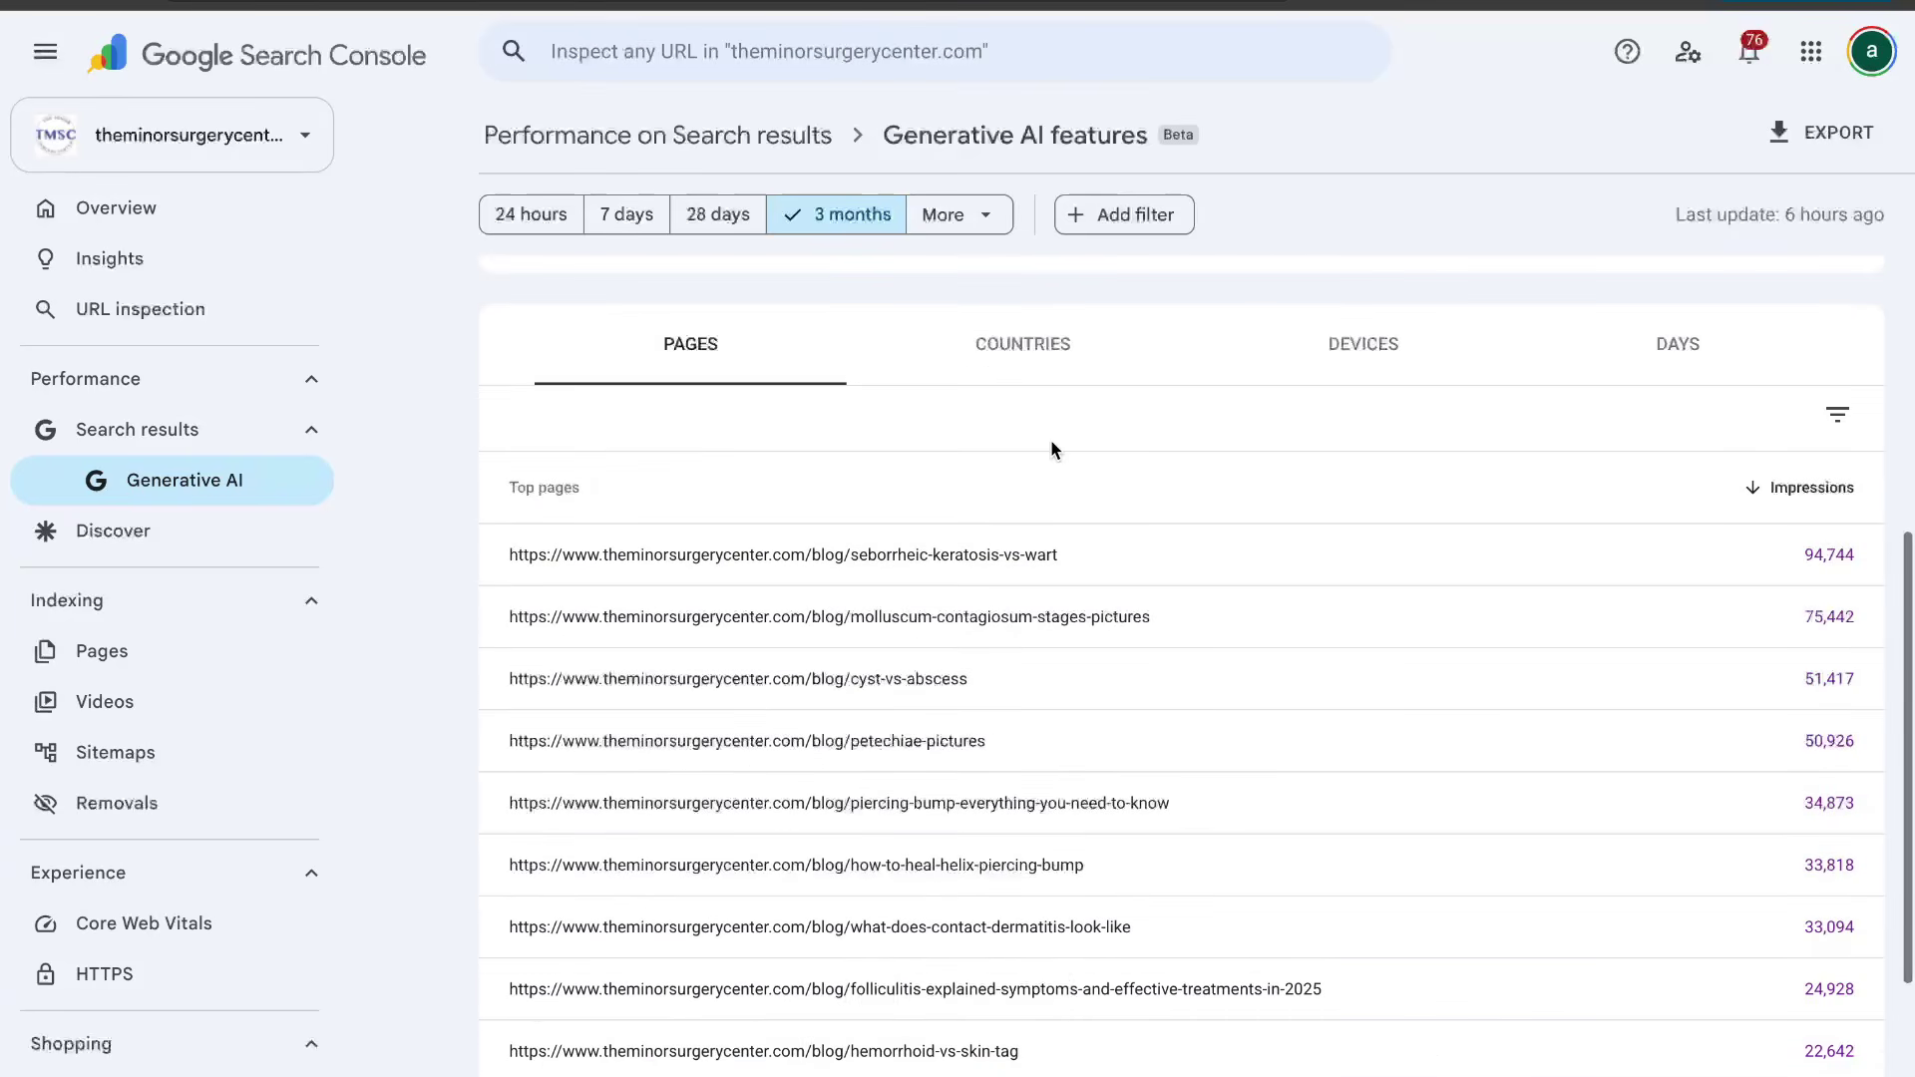
scroll(1015, 399, up, 1)
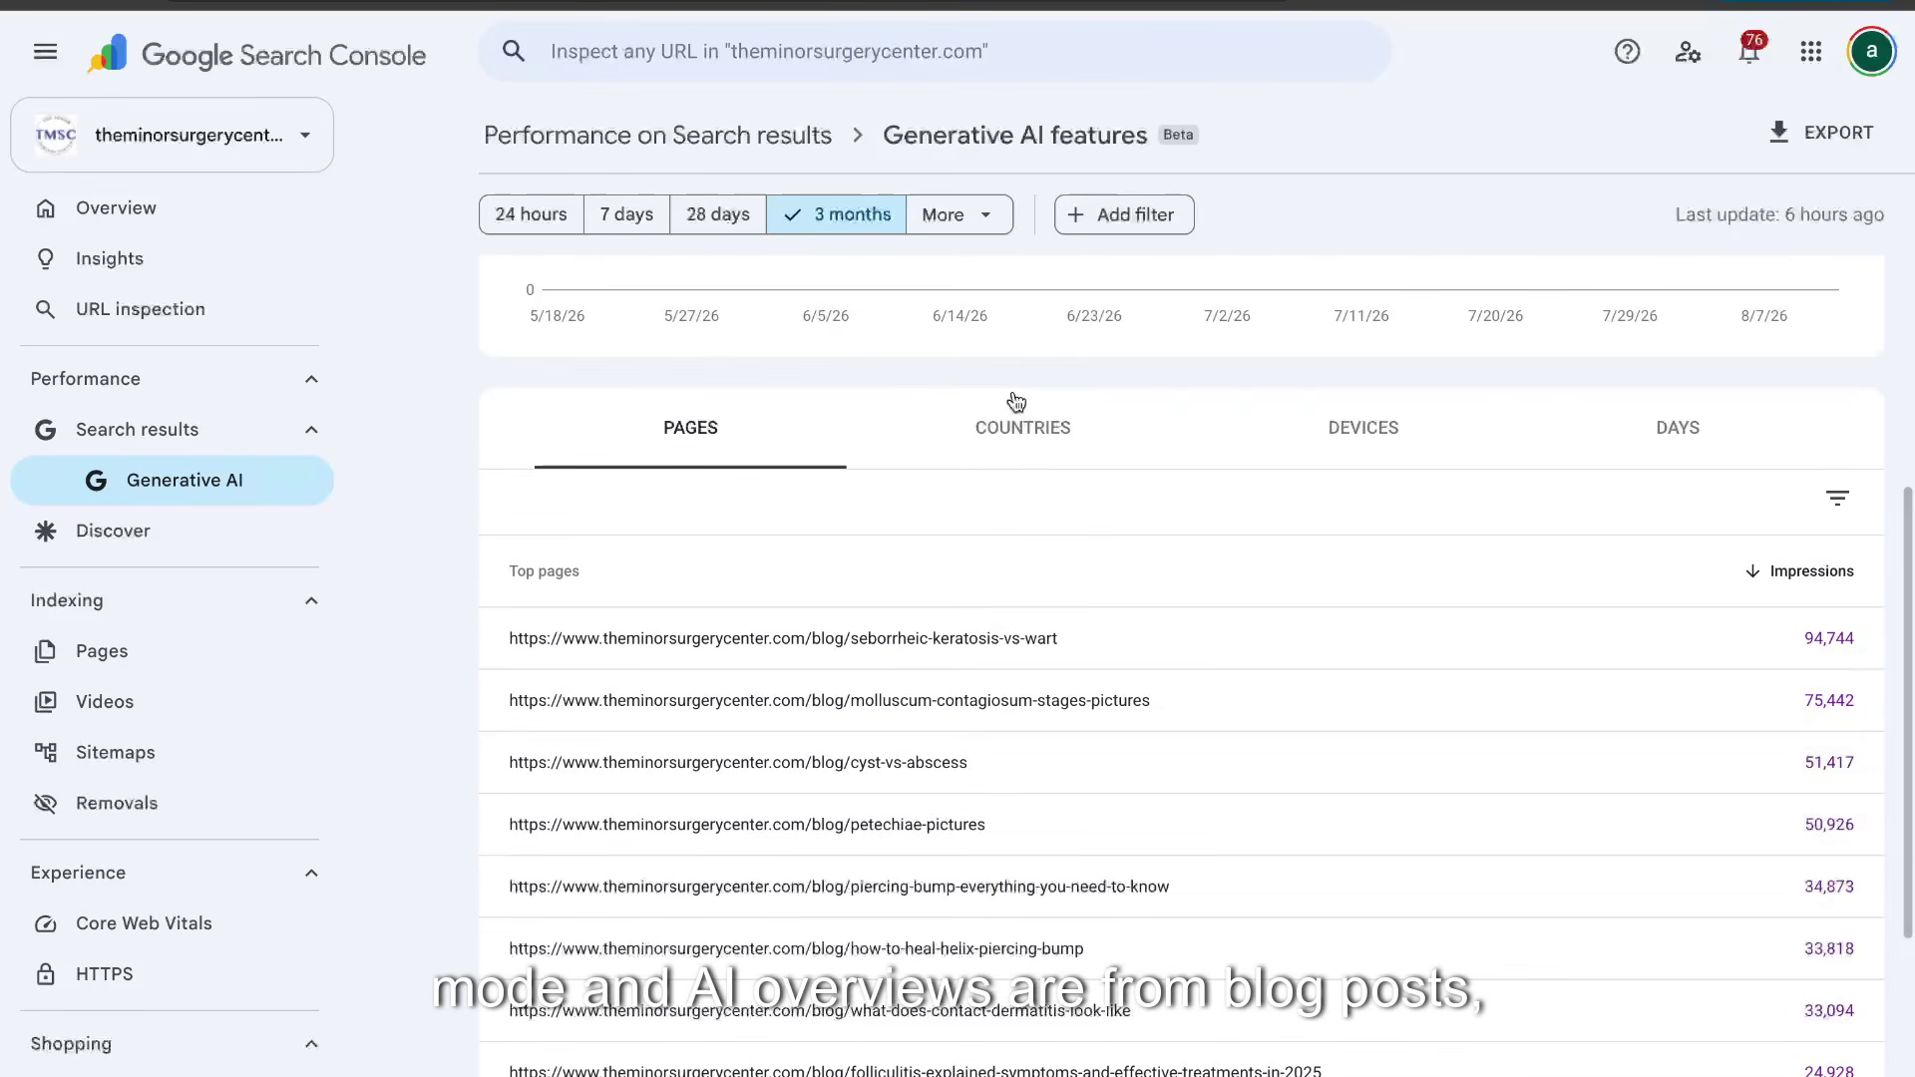
Increase the number of rows shown in the top pages table and look through the longer list of blog URLs
scroll(1051, 474, down, 3)
click(1554, 982)
click(1546, 1016)
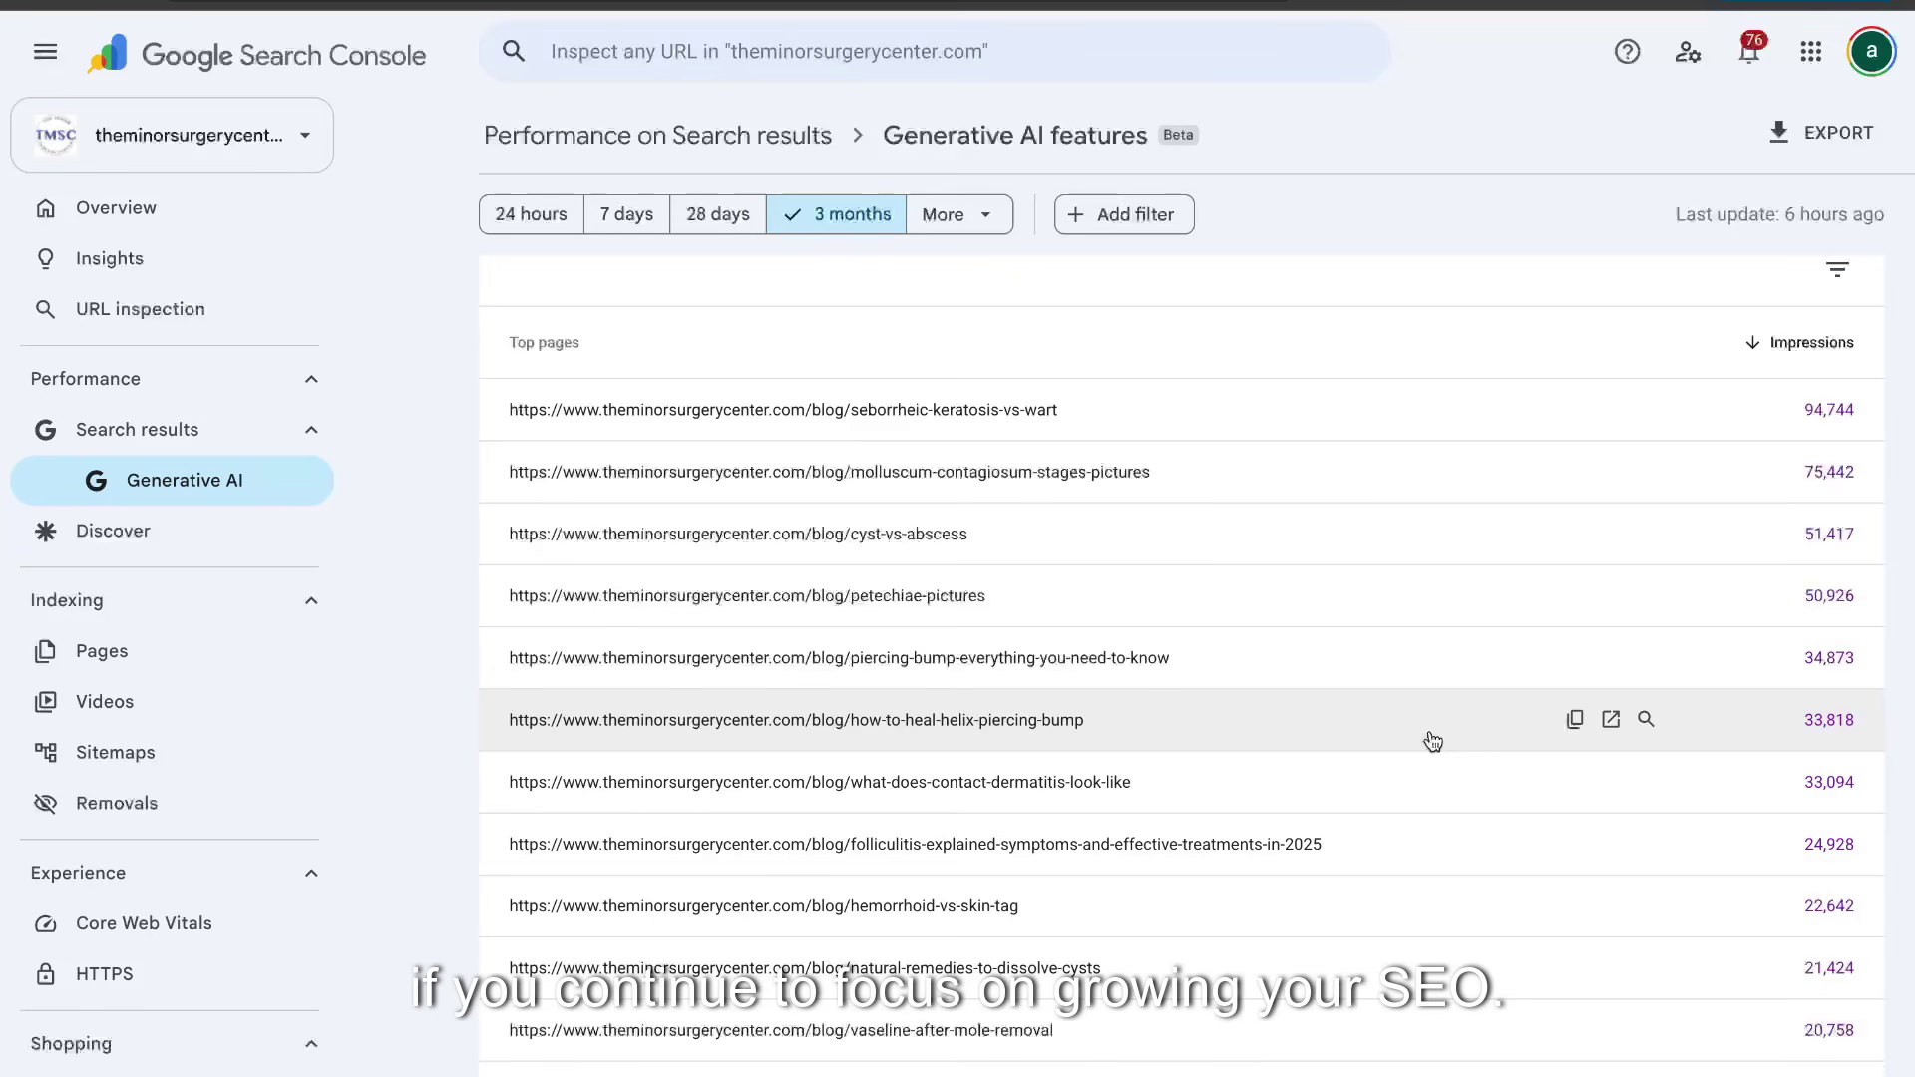
scroll(1434, 741, down, 1)
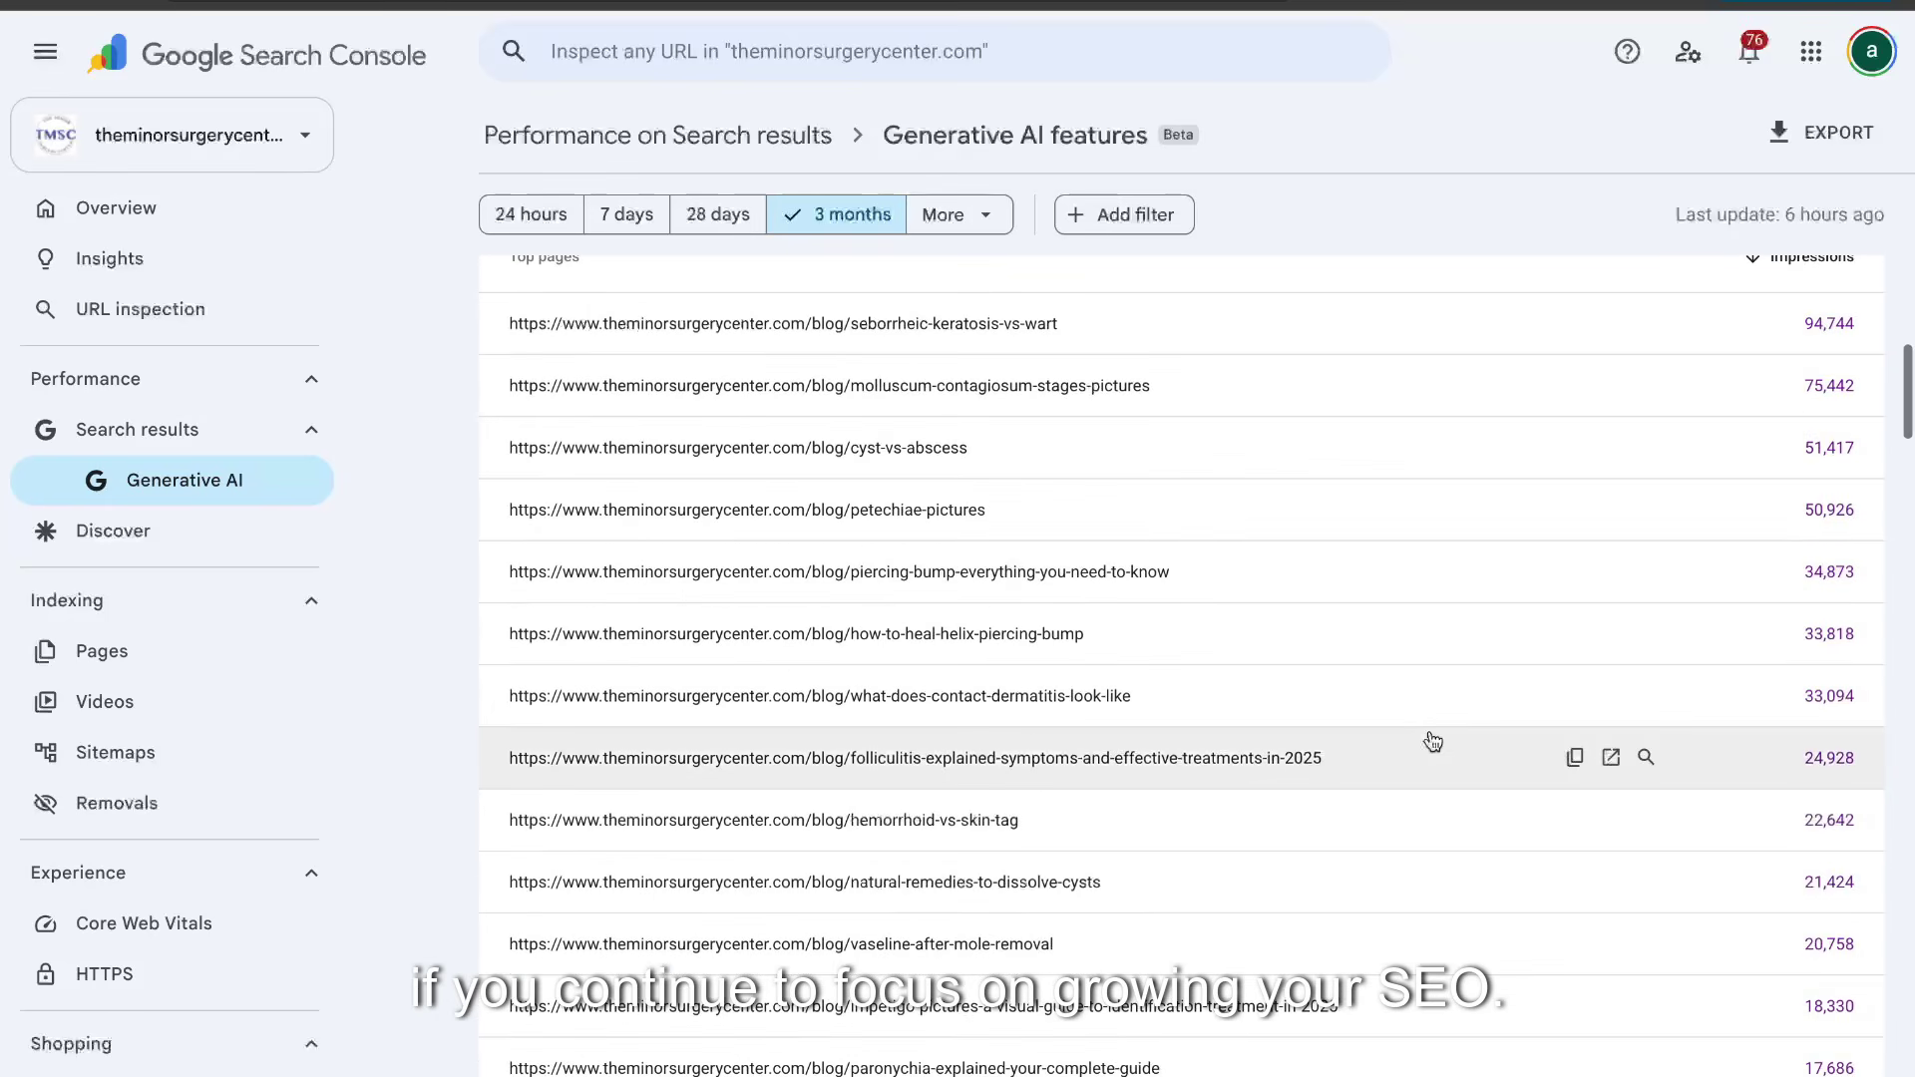
scroll(1433, 742, down, 10)
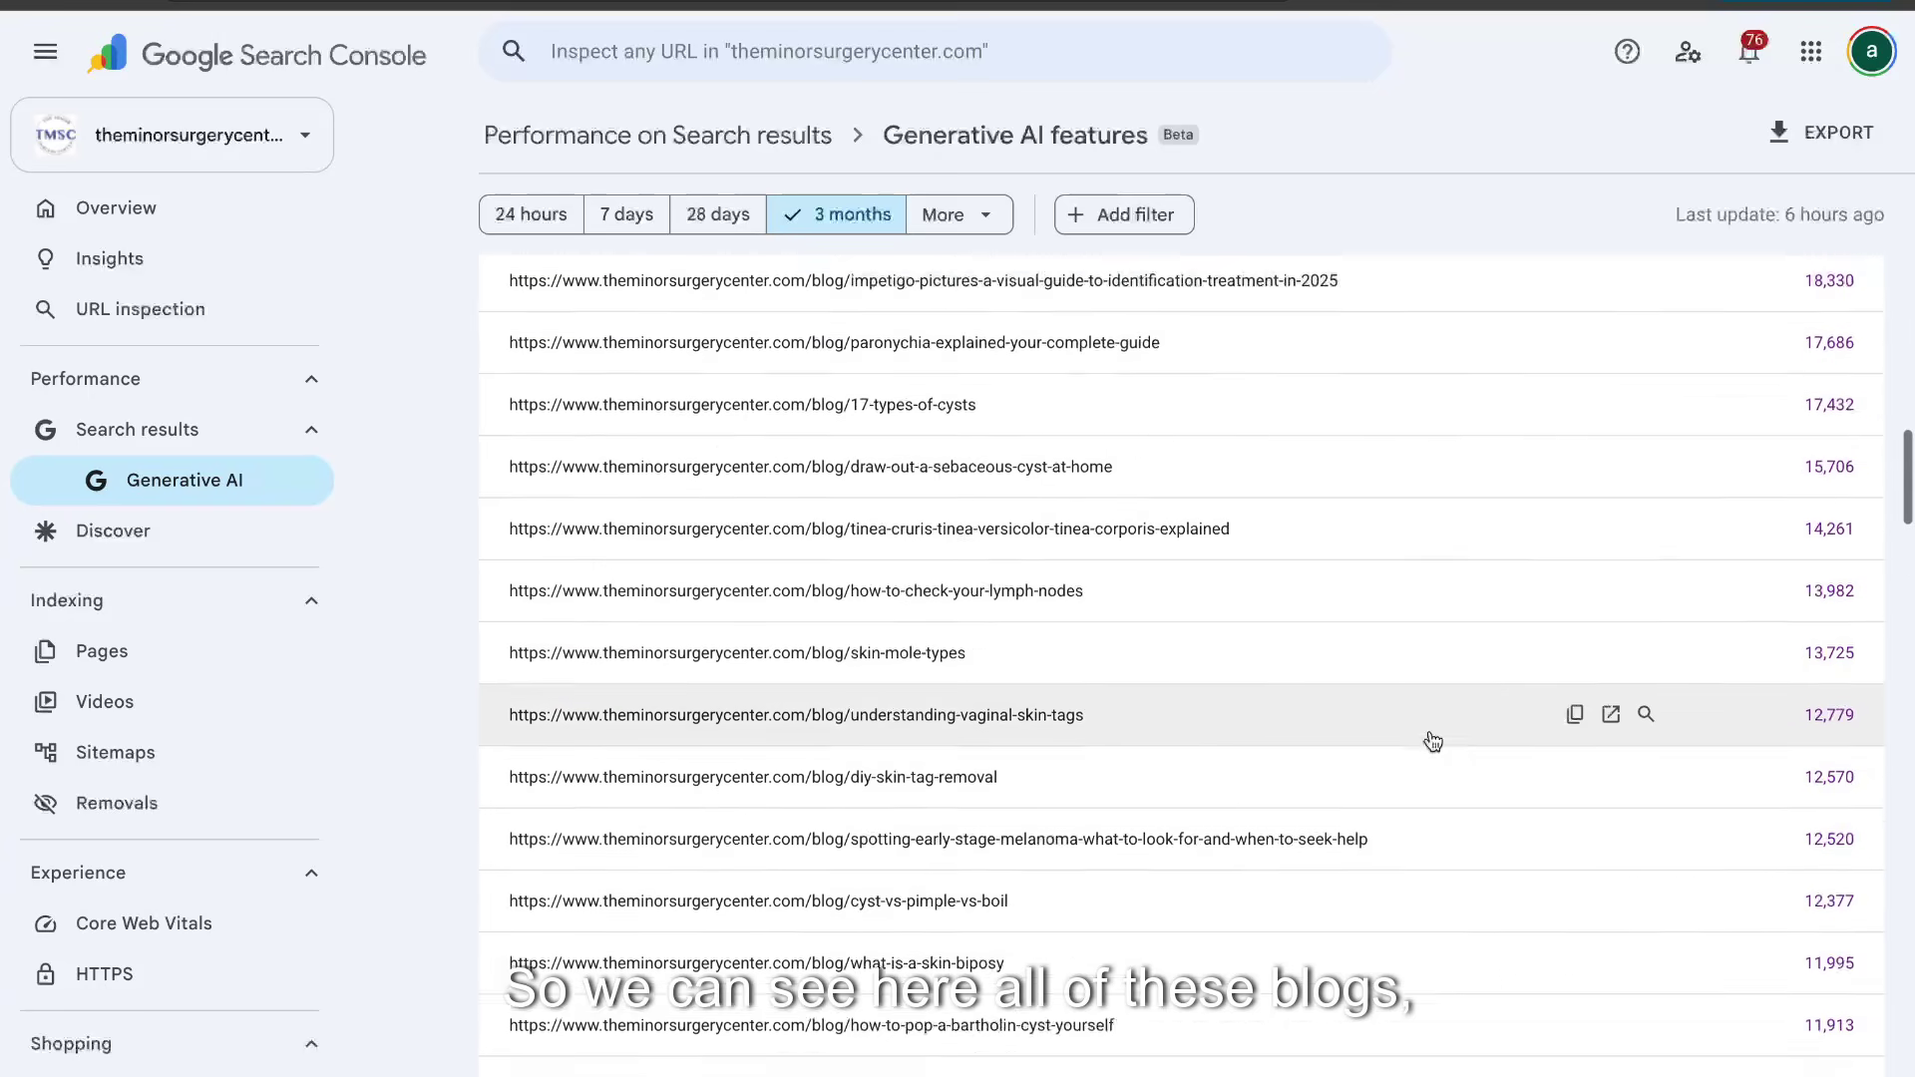
scroll(1433, 741, down, 10)
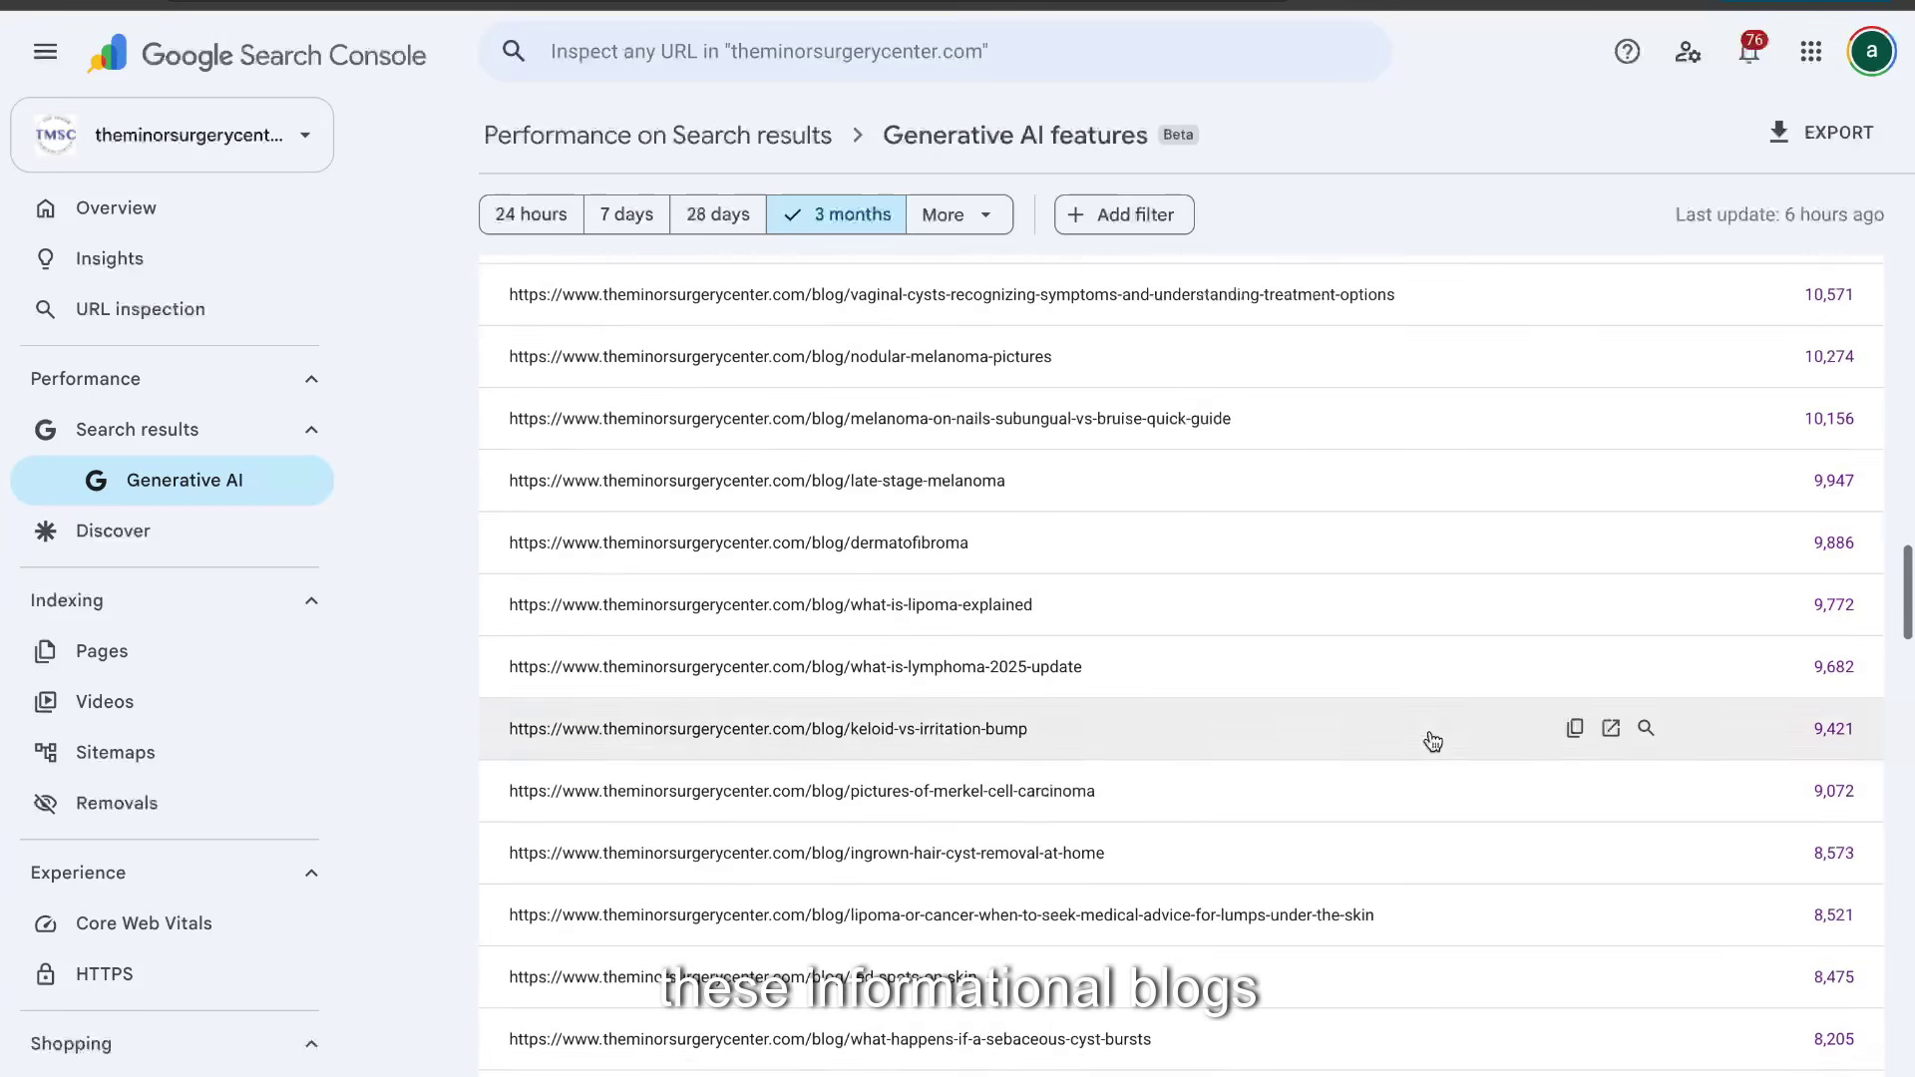
scroll(1433, 742, up, 20)
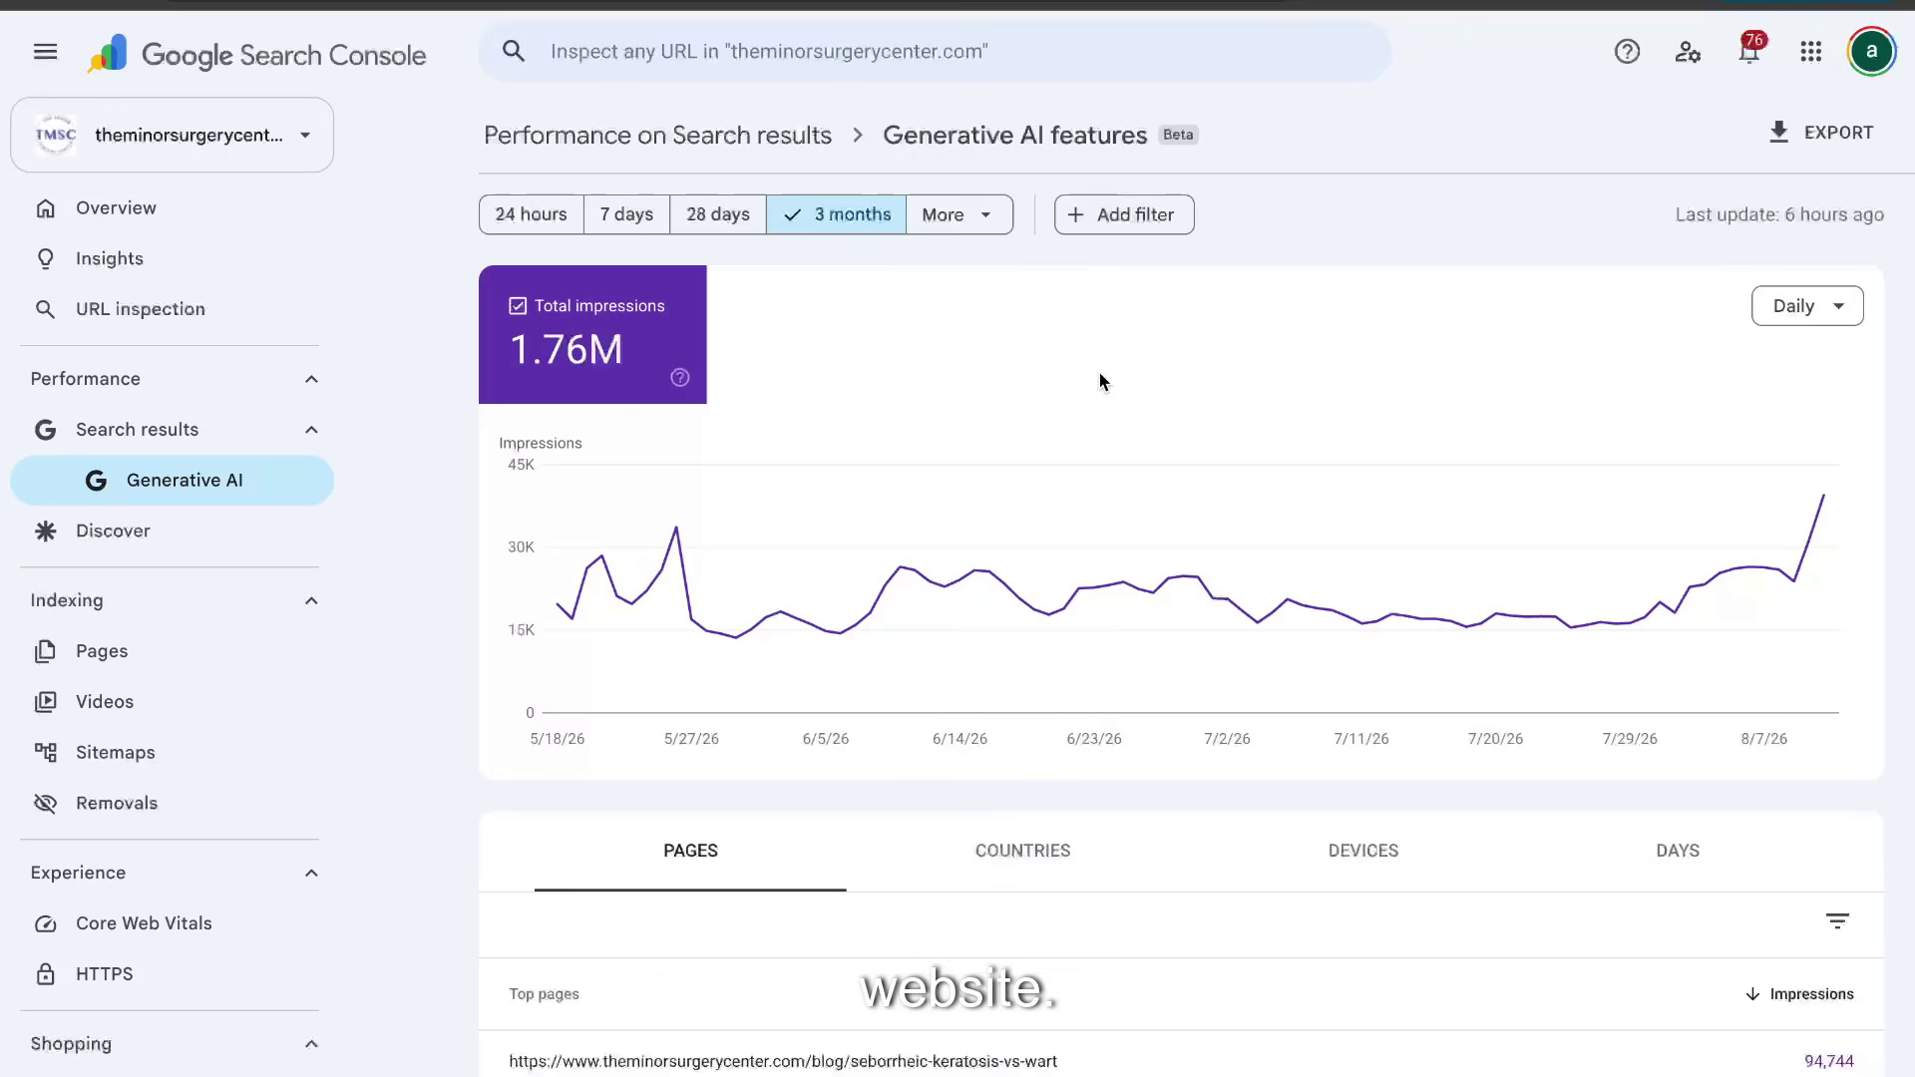
Break the generative AI impressions down by country and review the ranked country list
click(1006, 850)
scroll(1004, 734, down, 6)
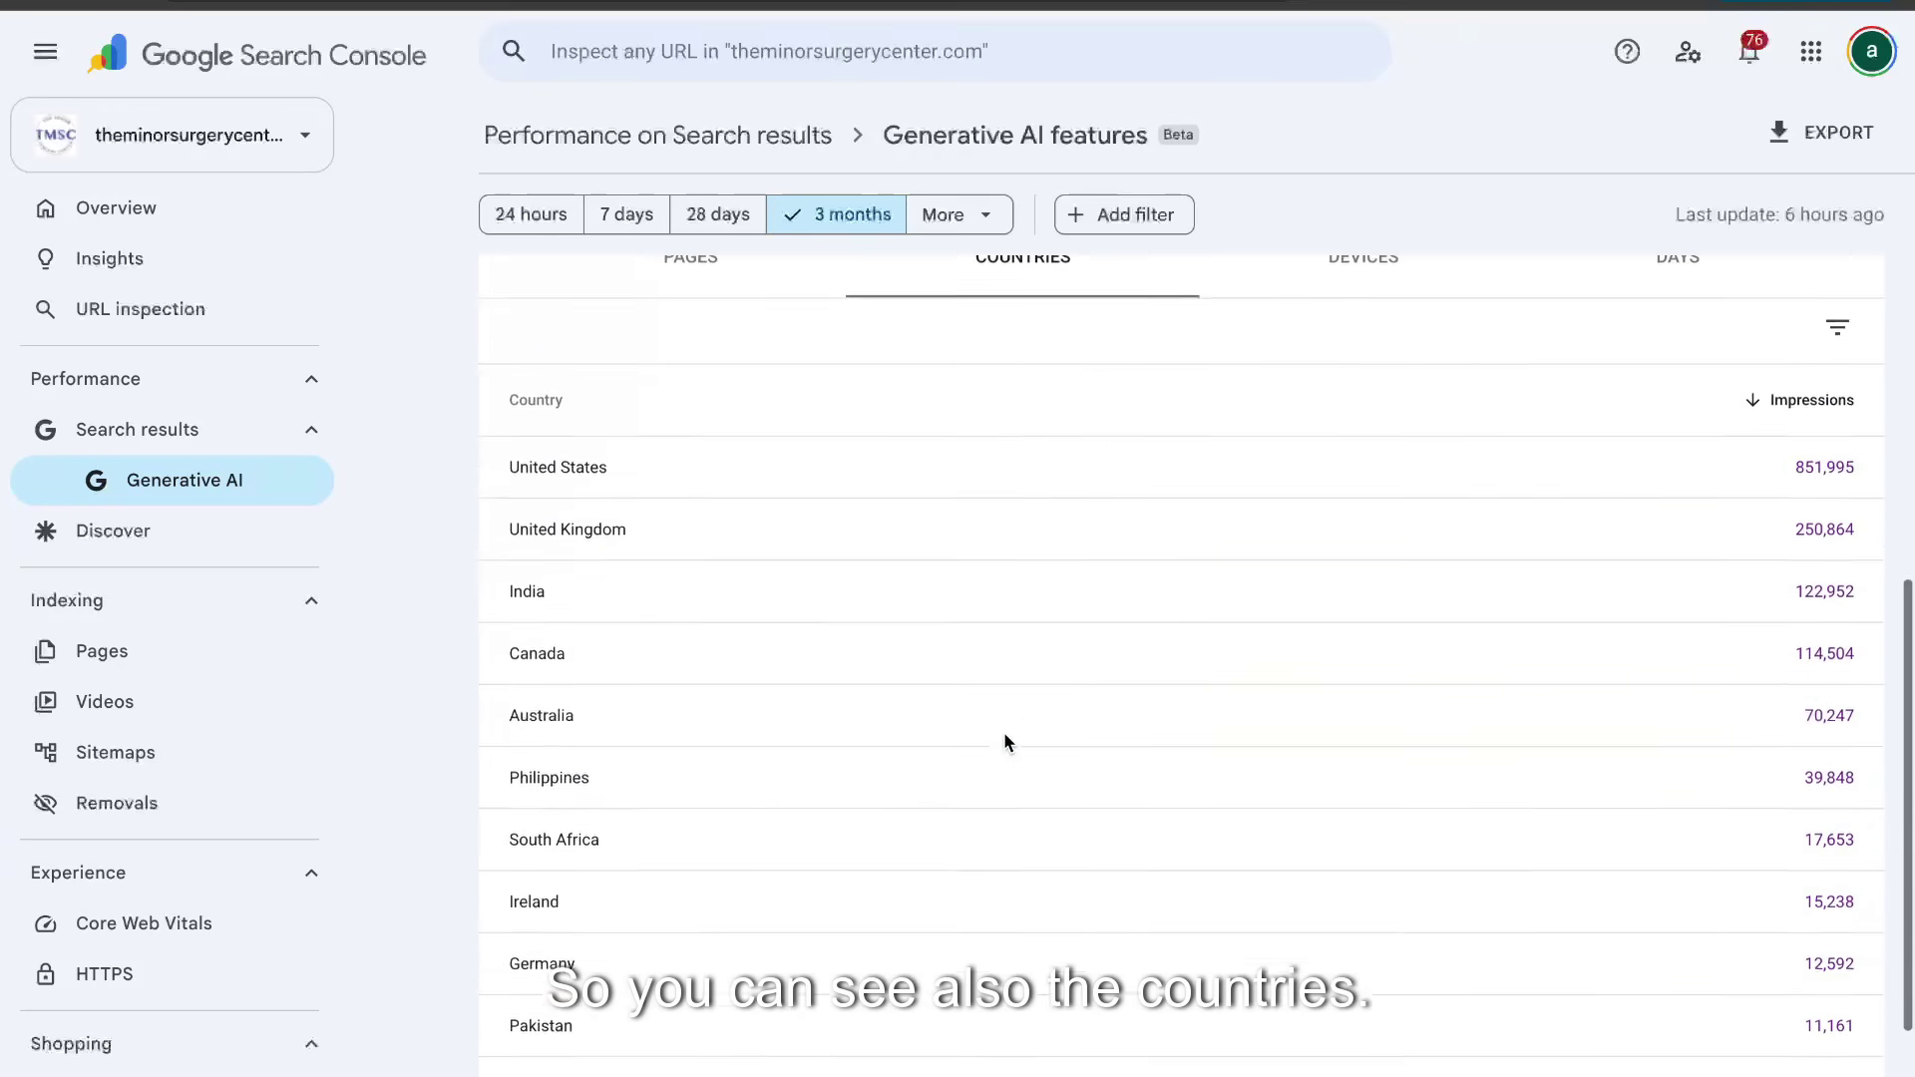
scroll(860, 509, up, 1)
scroll(880, 564, up, 4)
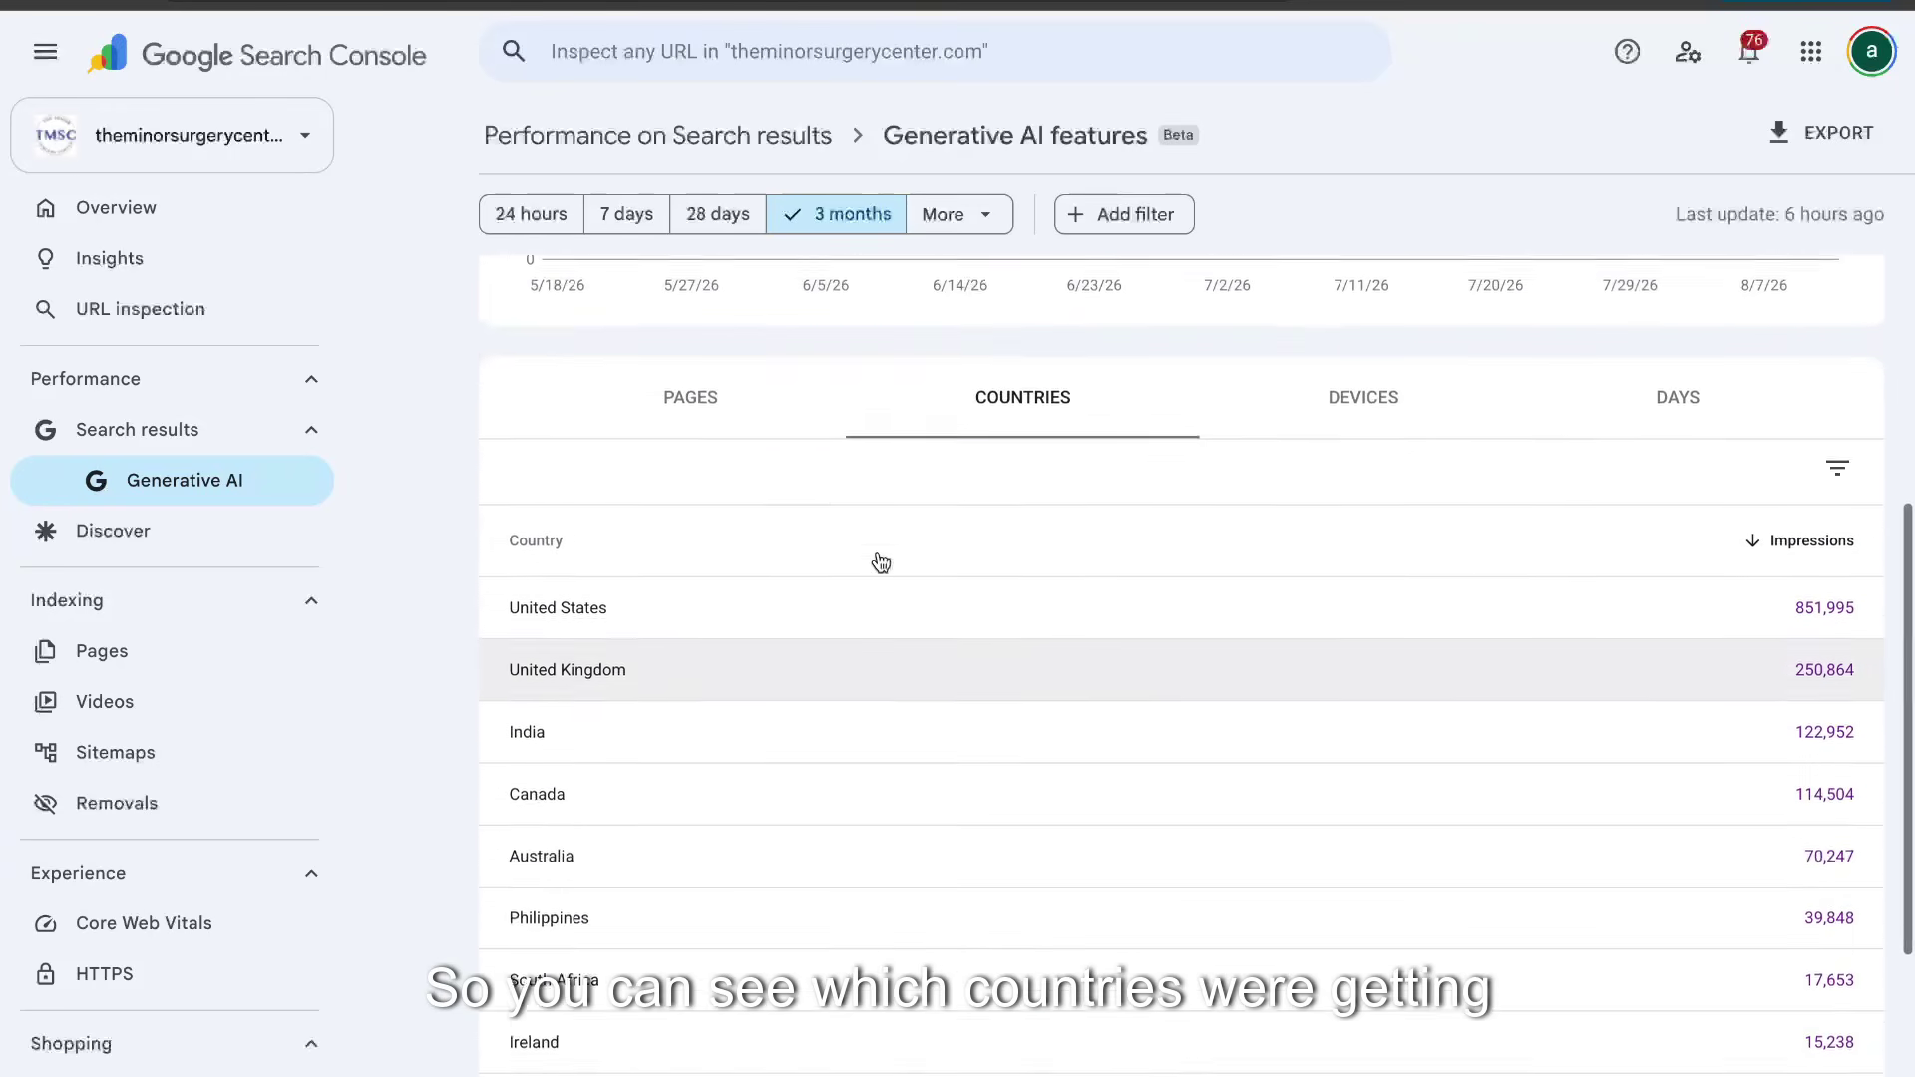
scroll(879, 562, down, 4)
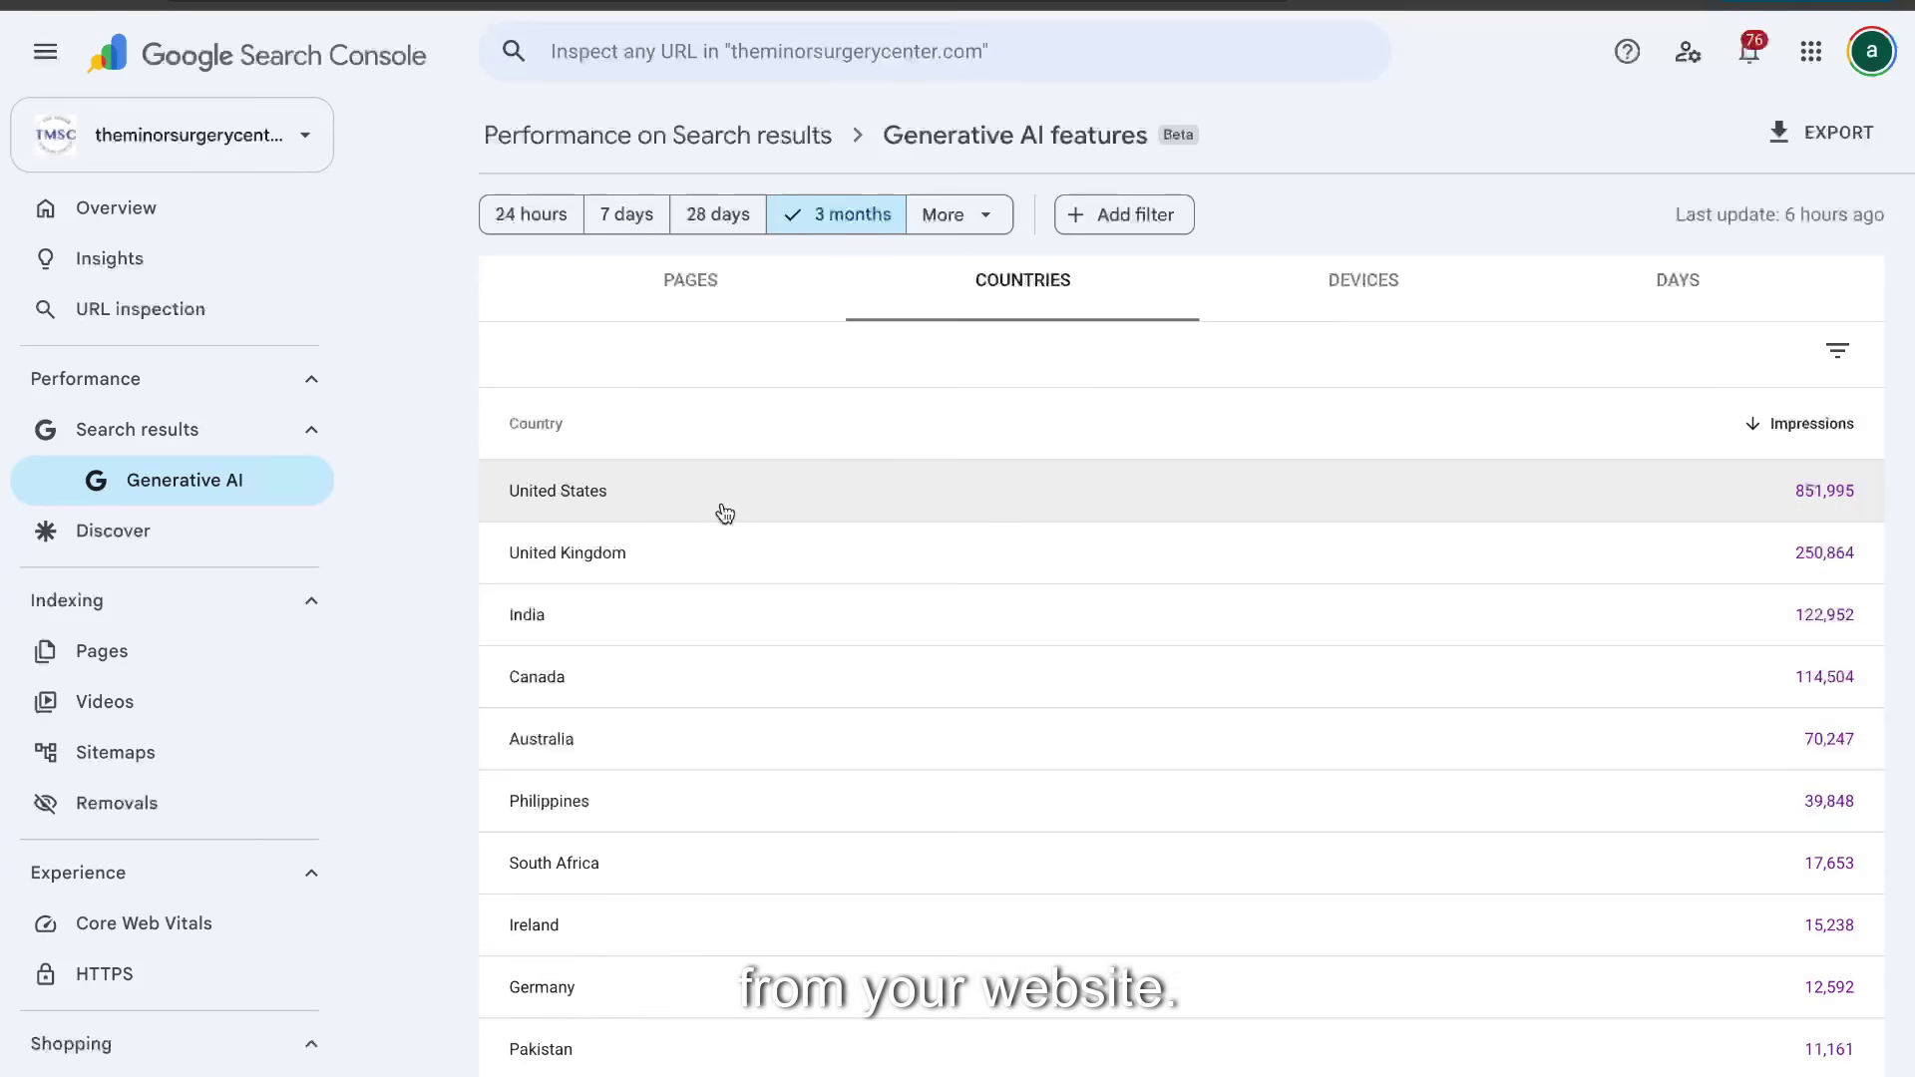
scroll(701, 500, down, 1)
scroll(701, 500, up, 3)
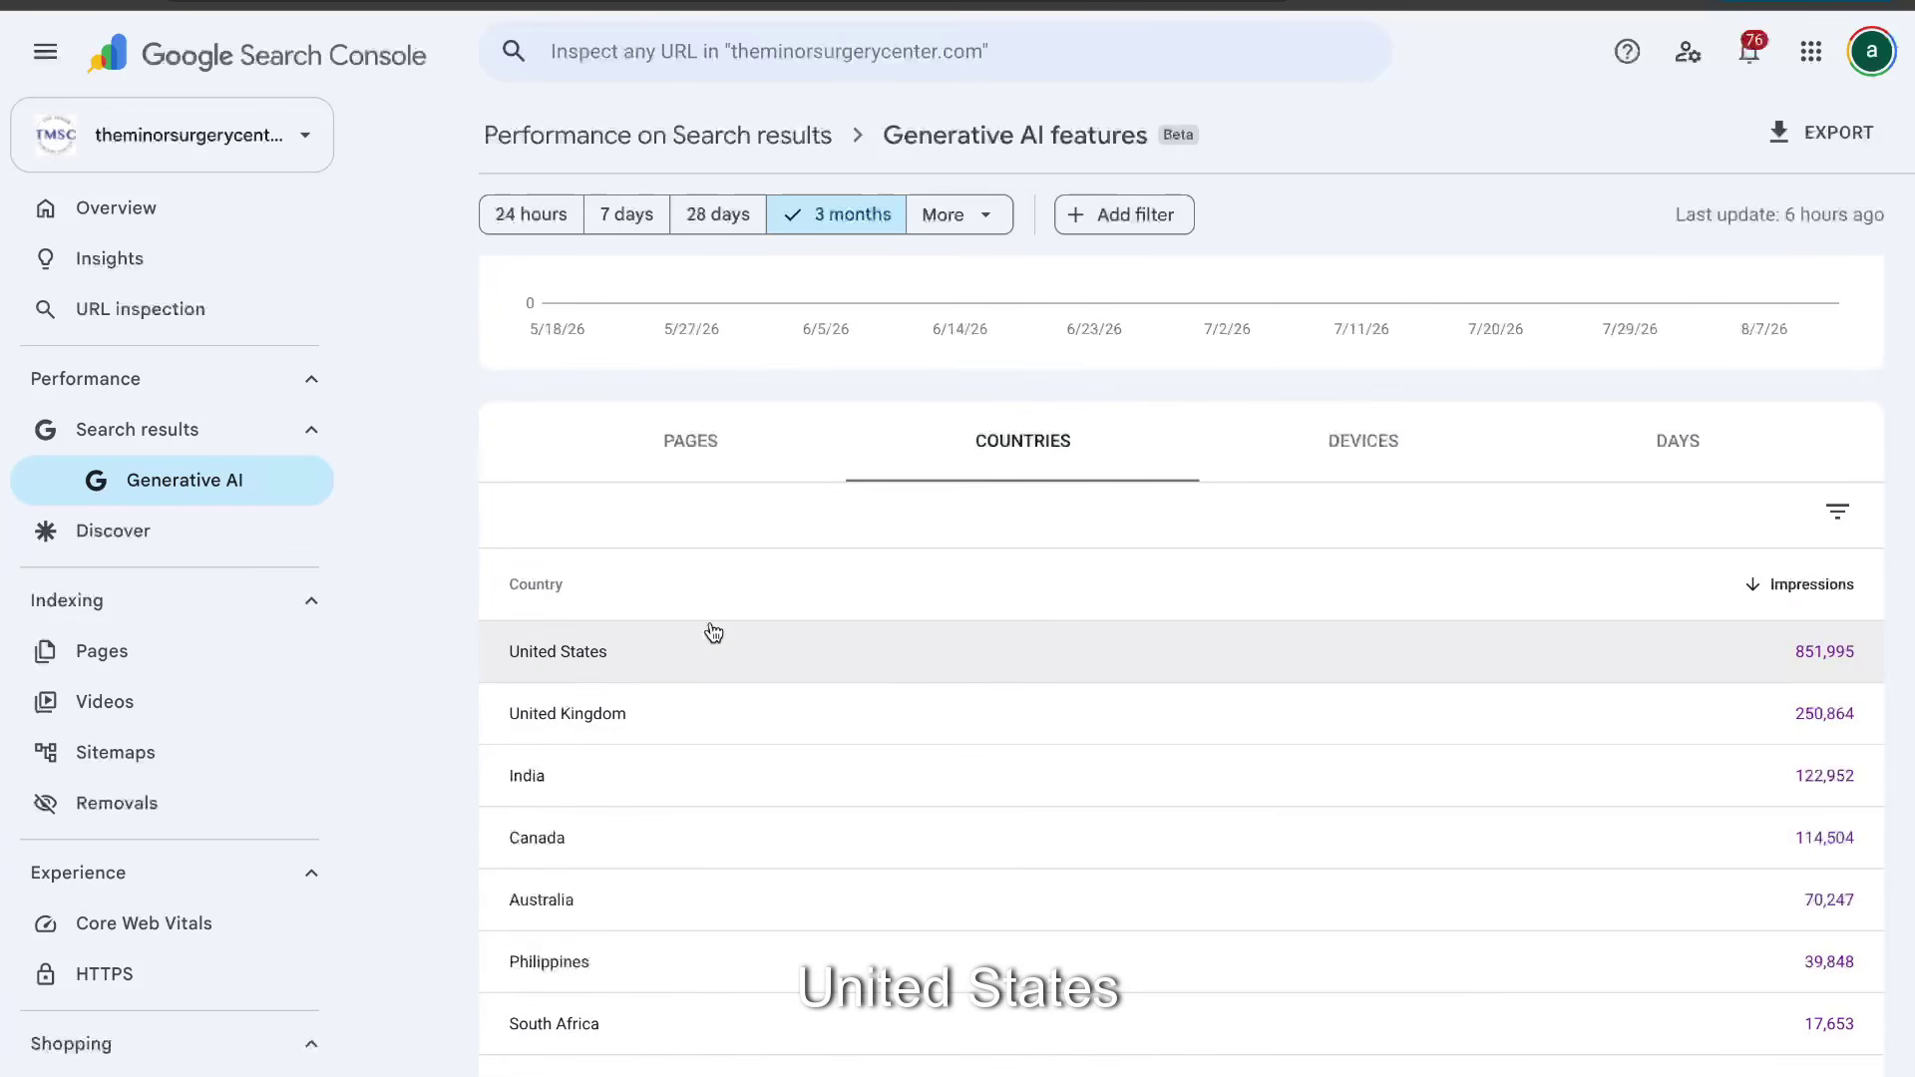
scroll(709, 632, up, 4)
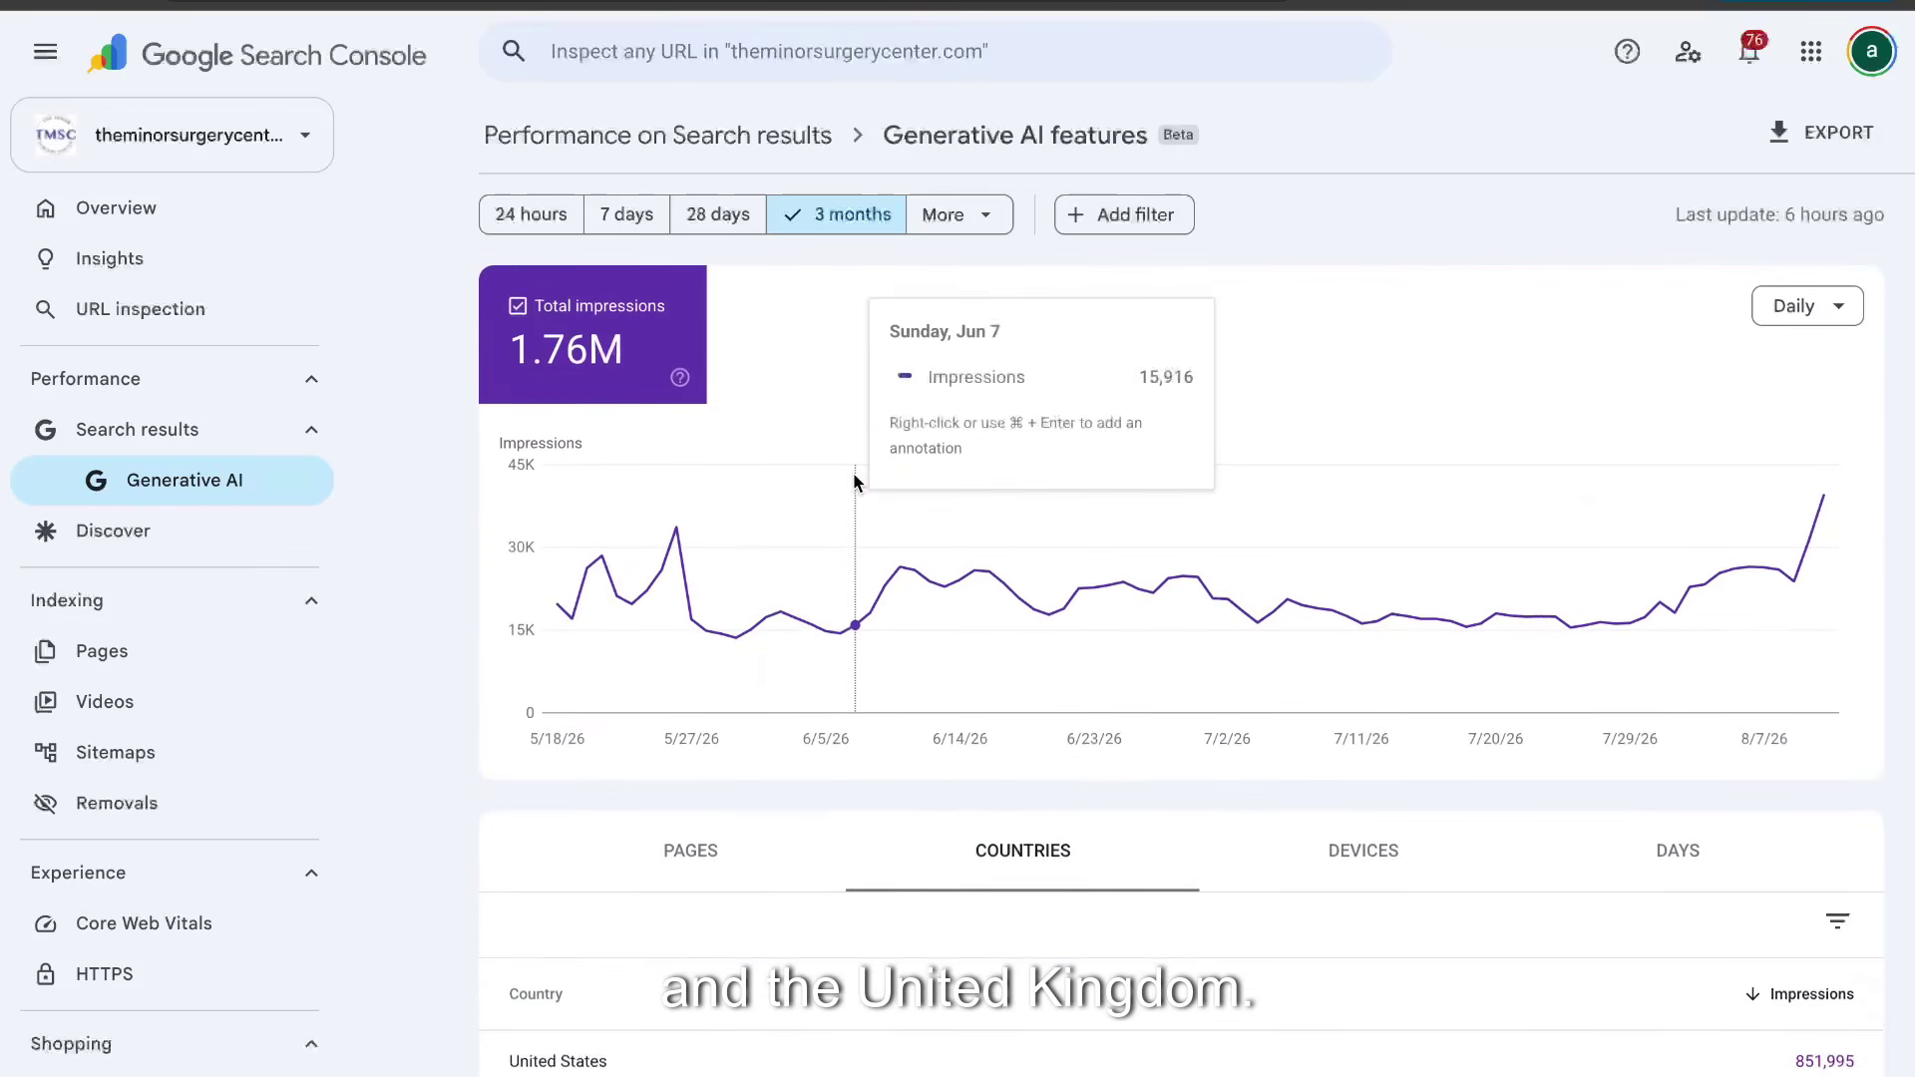
View the generative AI impressions broken down by device and by day
click(1396, 864)
scroll(1351, 685, down, 3)
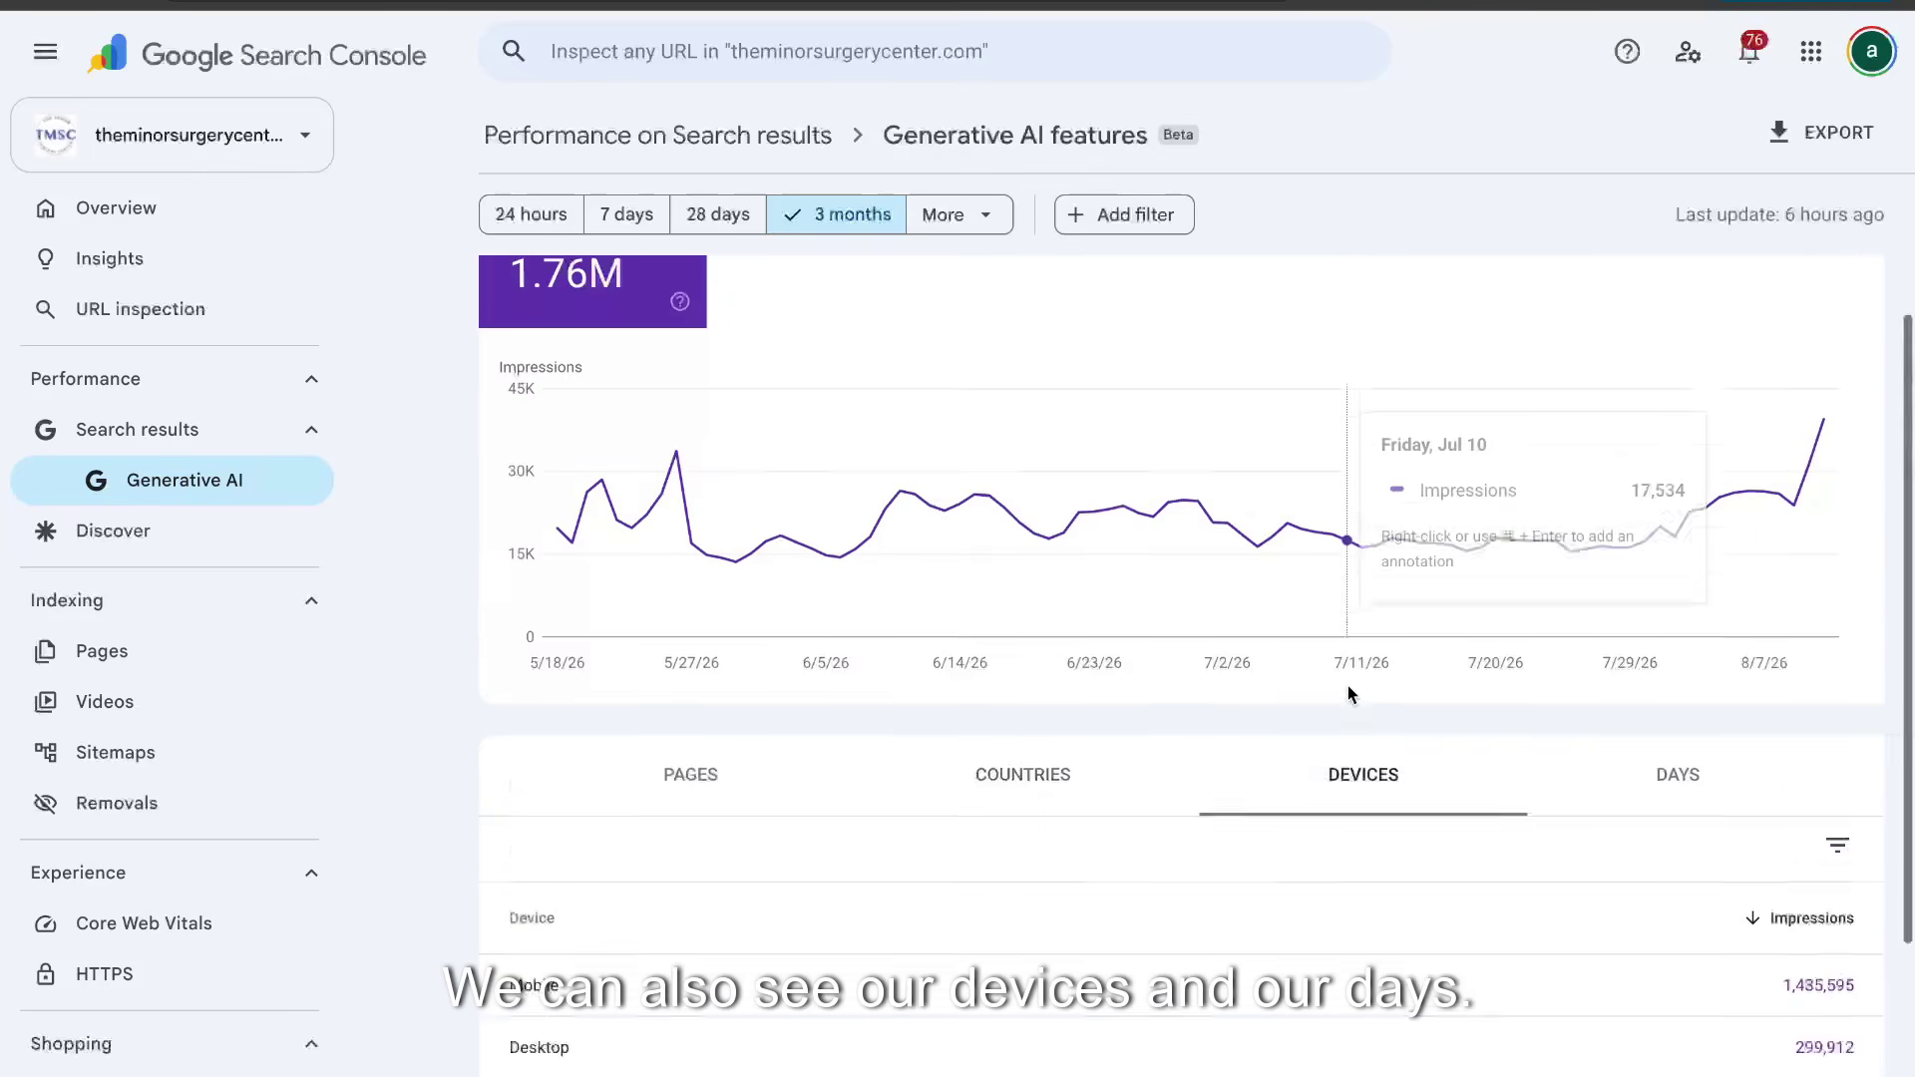
click(1556, 600)
Open the top-ranked seborrheic-keratosis-vs-wart blog post from the pages breakdown and skim its introduction and key takeaways
click(725, 584)
scroll(1610, 424, down, 6)
click(1610, 417)
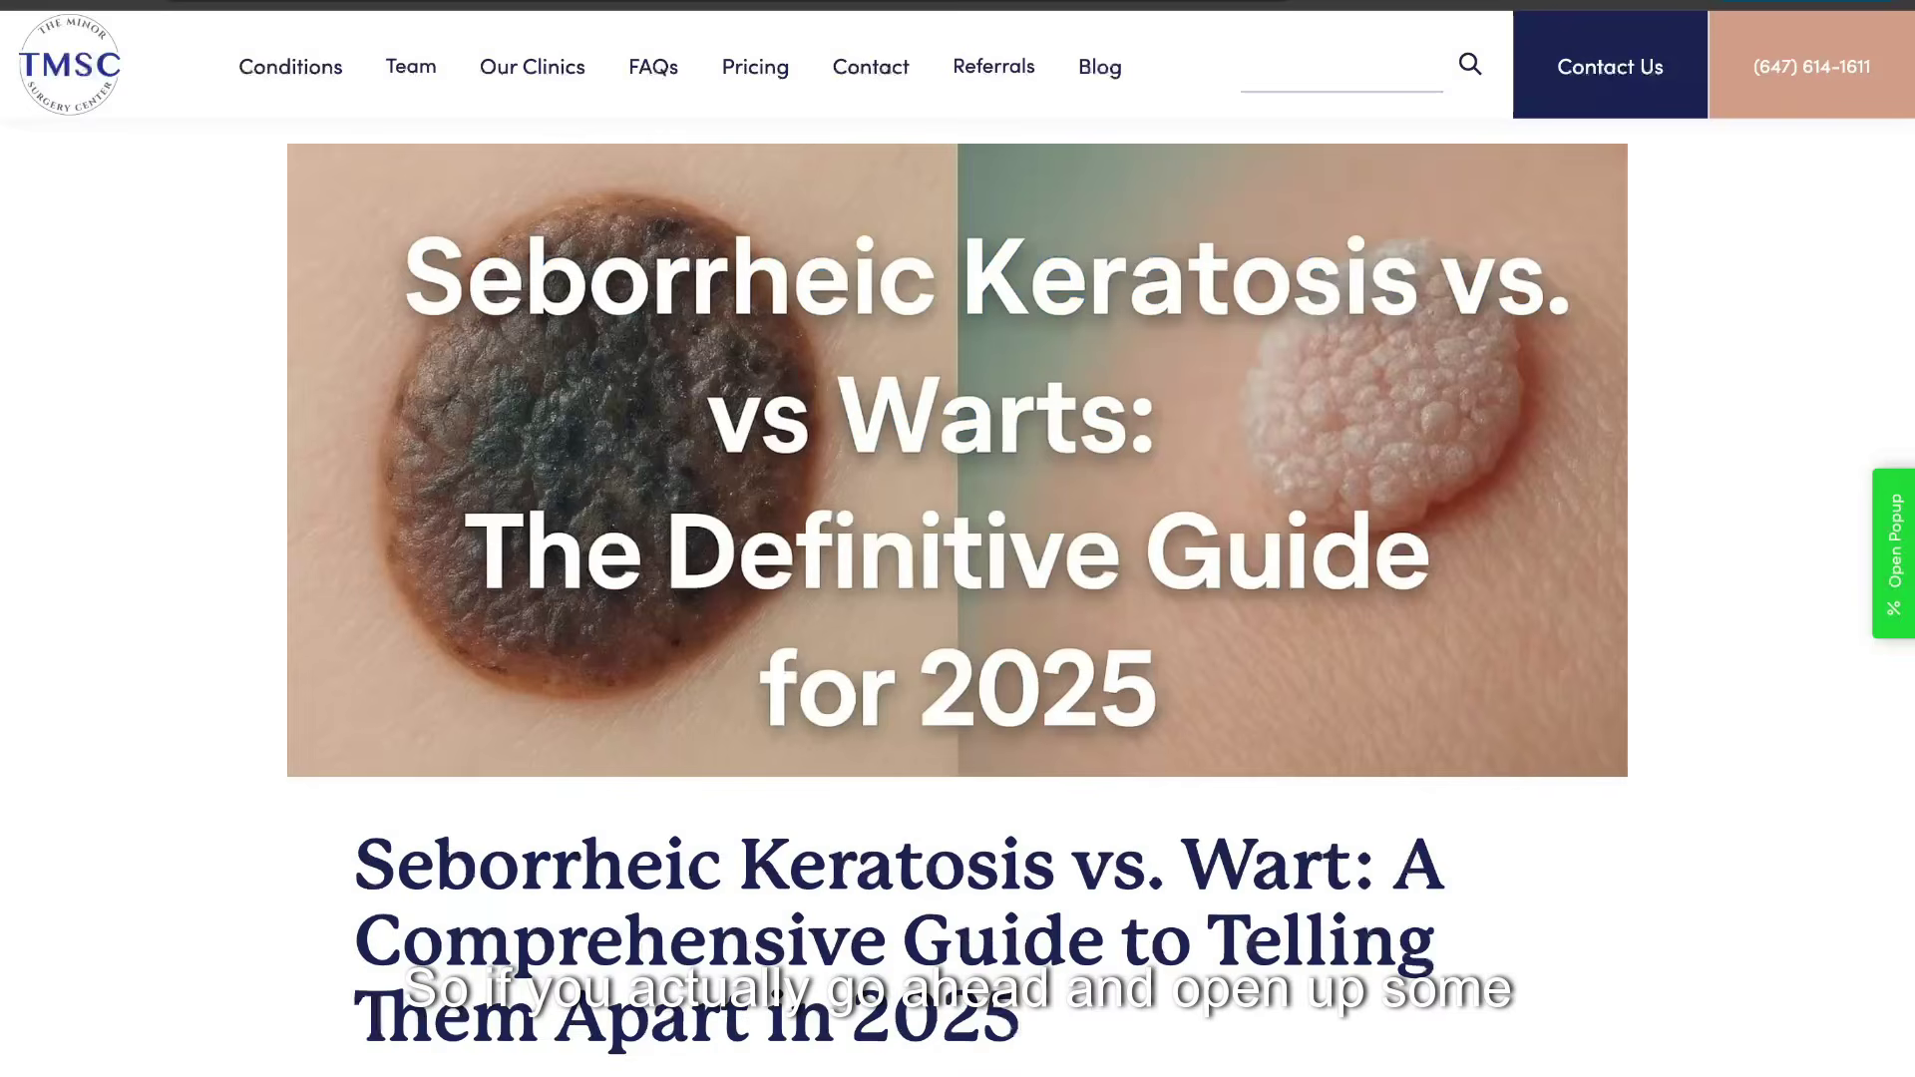
scroll(1132, 458, down, 7)
scroll(1132, 456, up, 5)
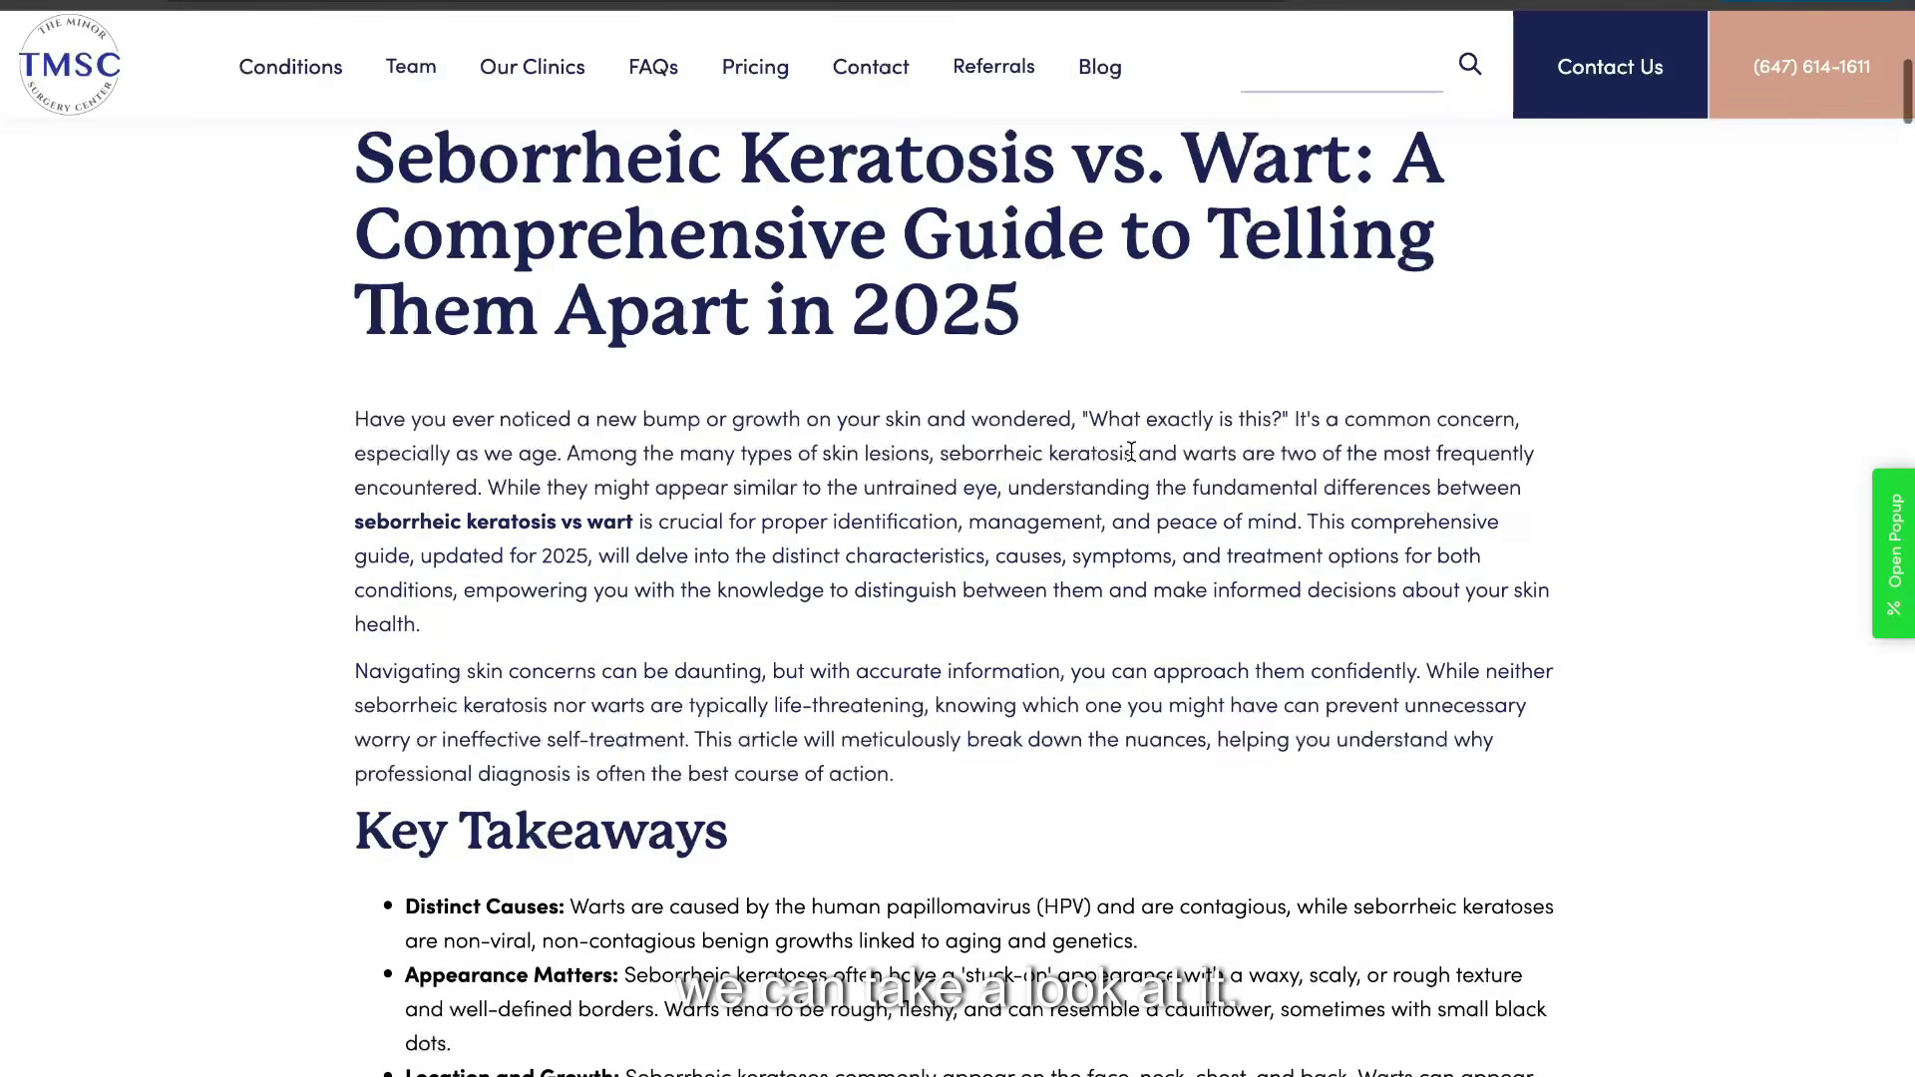
scroll(926, 618, up, 2)
scroll(631, 613, down, 15)
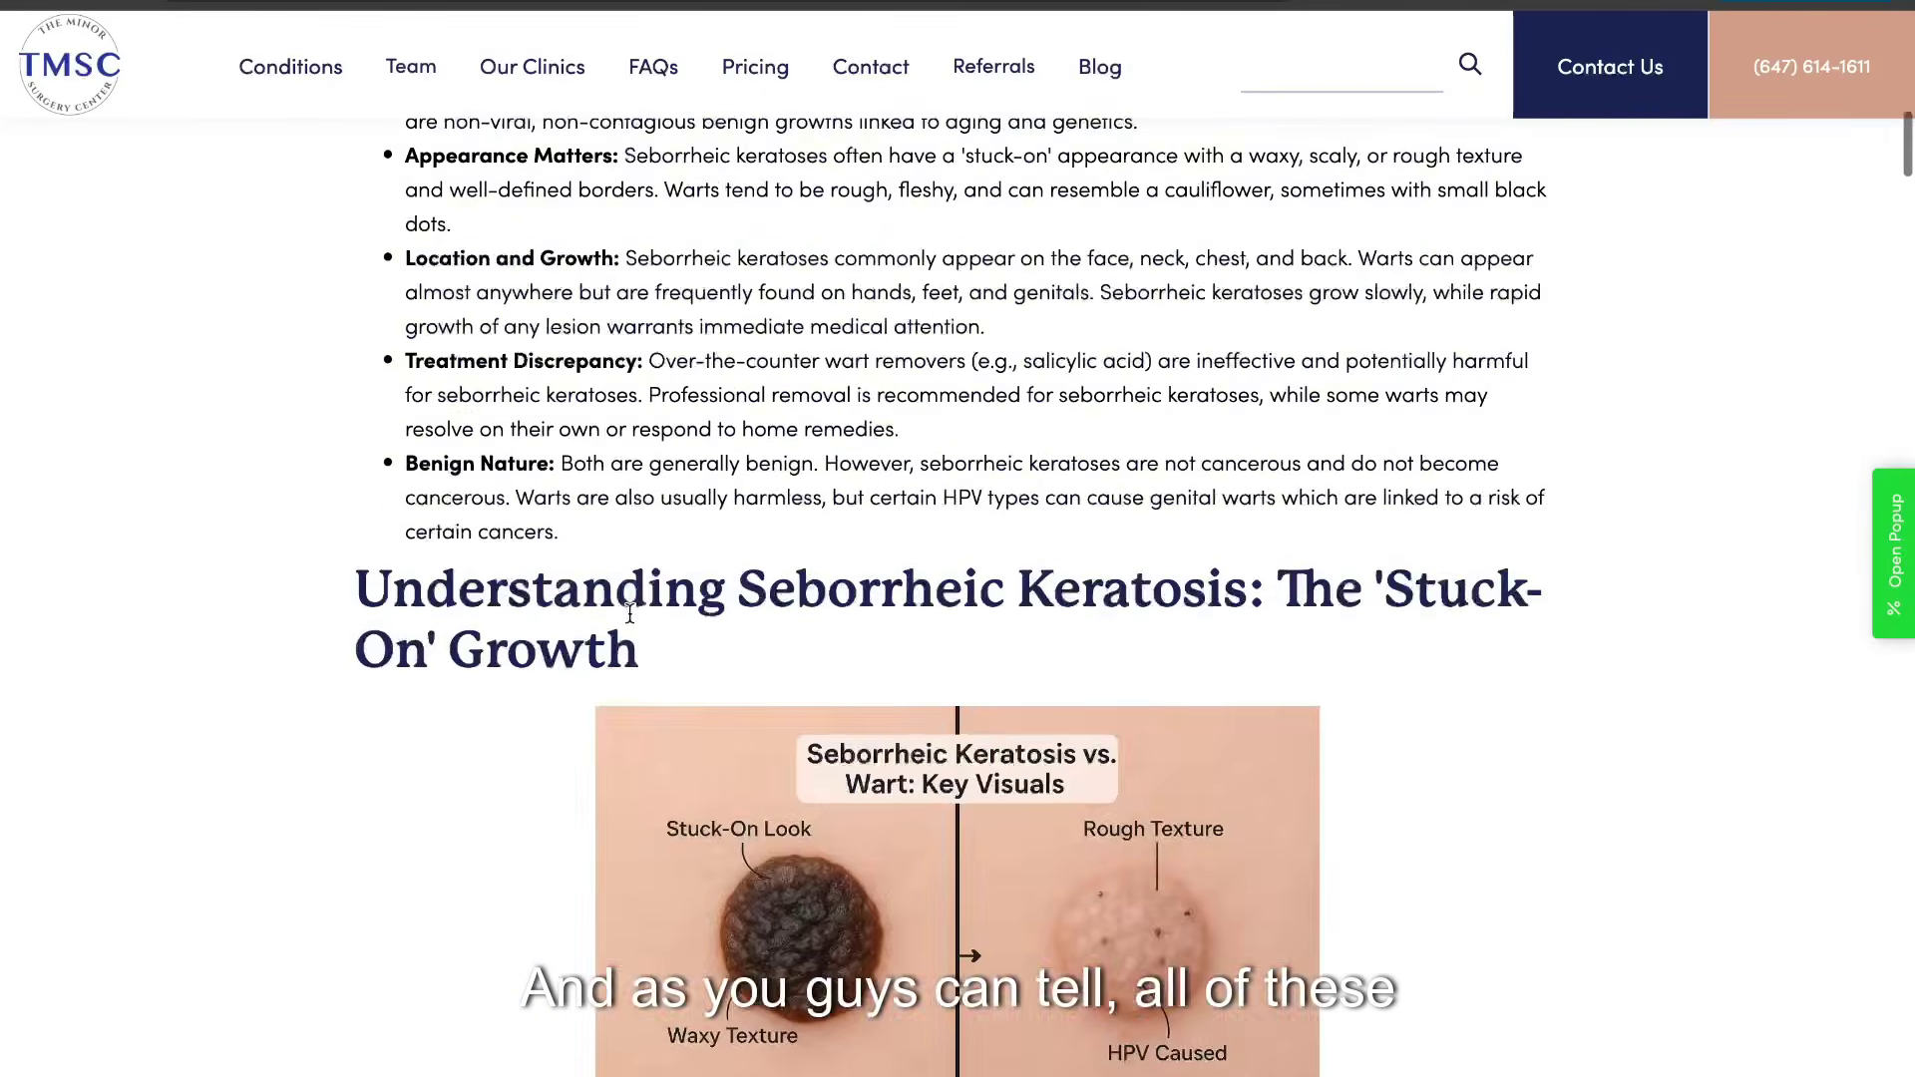
Switch to WordRocket, open the "best infected cyst treatment clinics toronto" article, skim its content down to the cyst and abscess comparison table, and leave it
scroll(631, 613, down, 15)
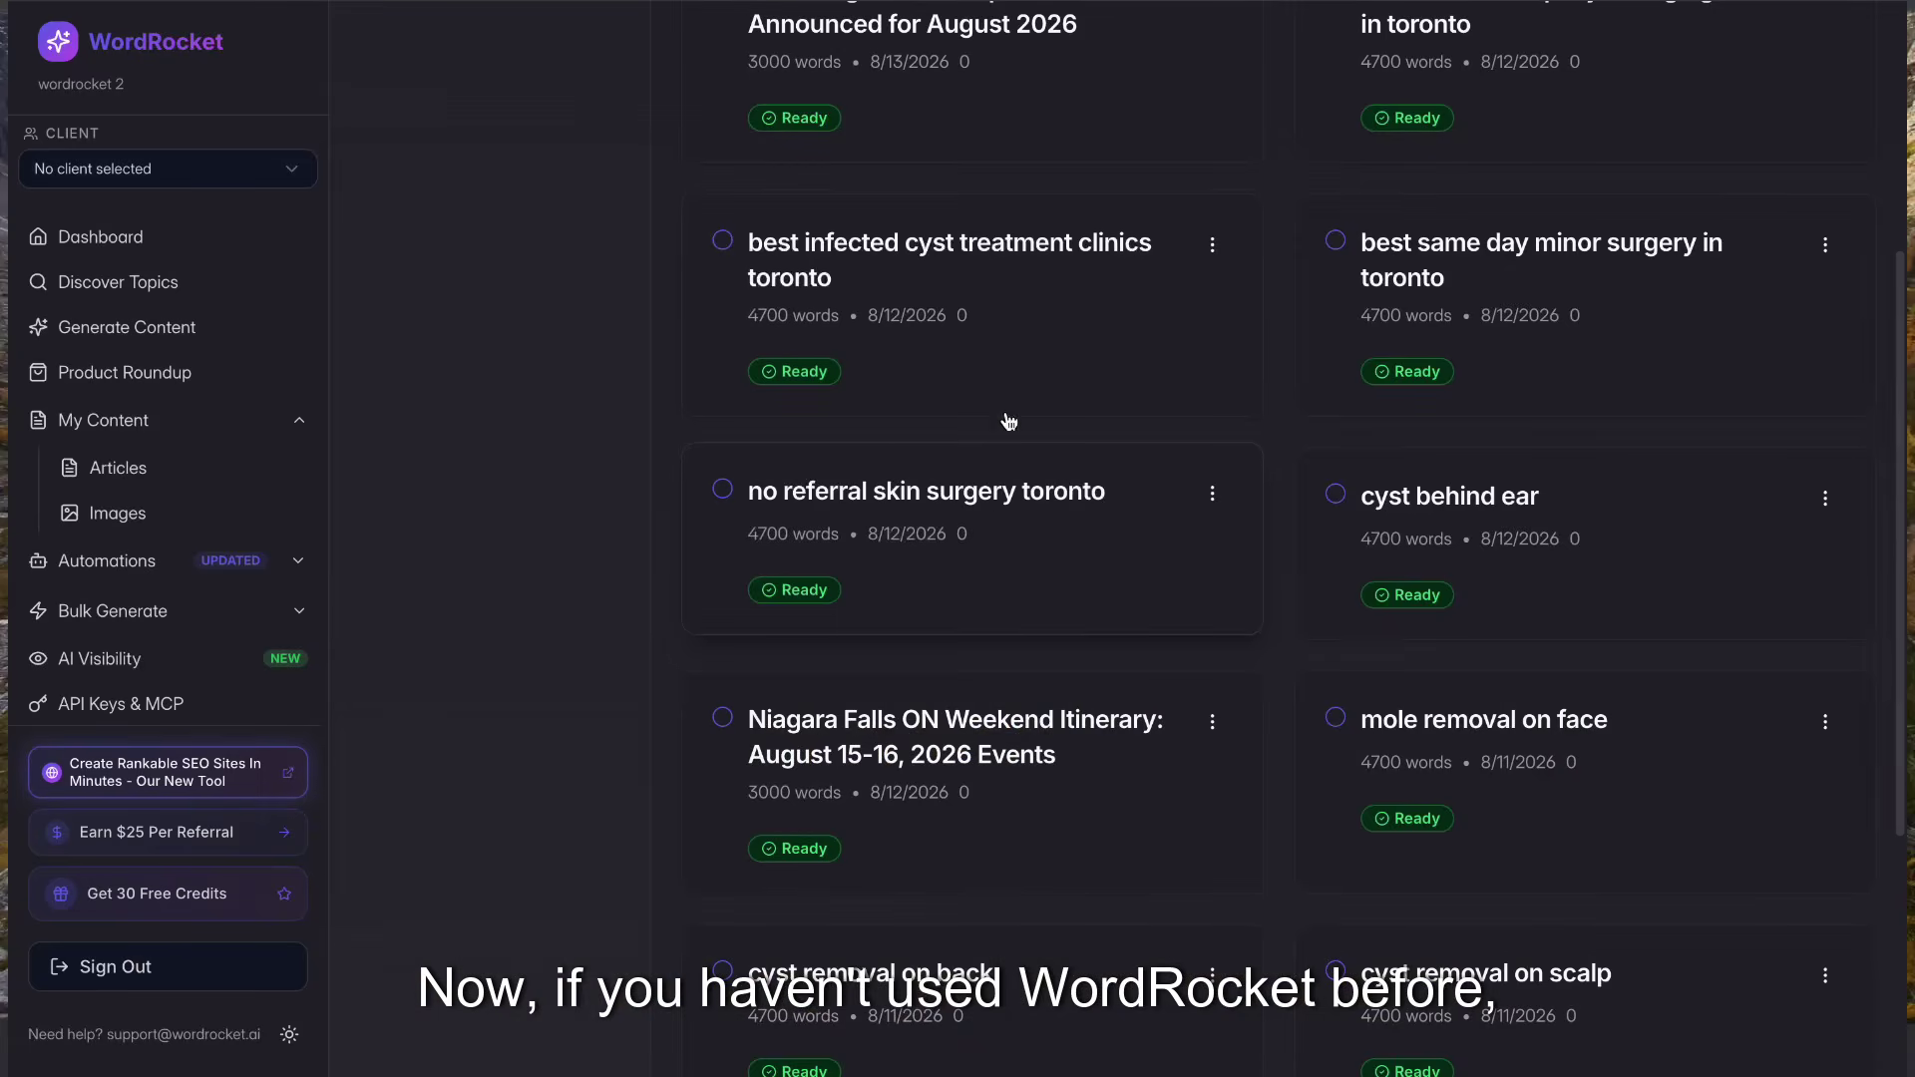
click(1013, 363)
scroll(1149, 584, down, 10)
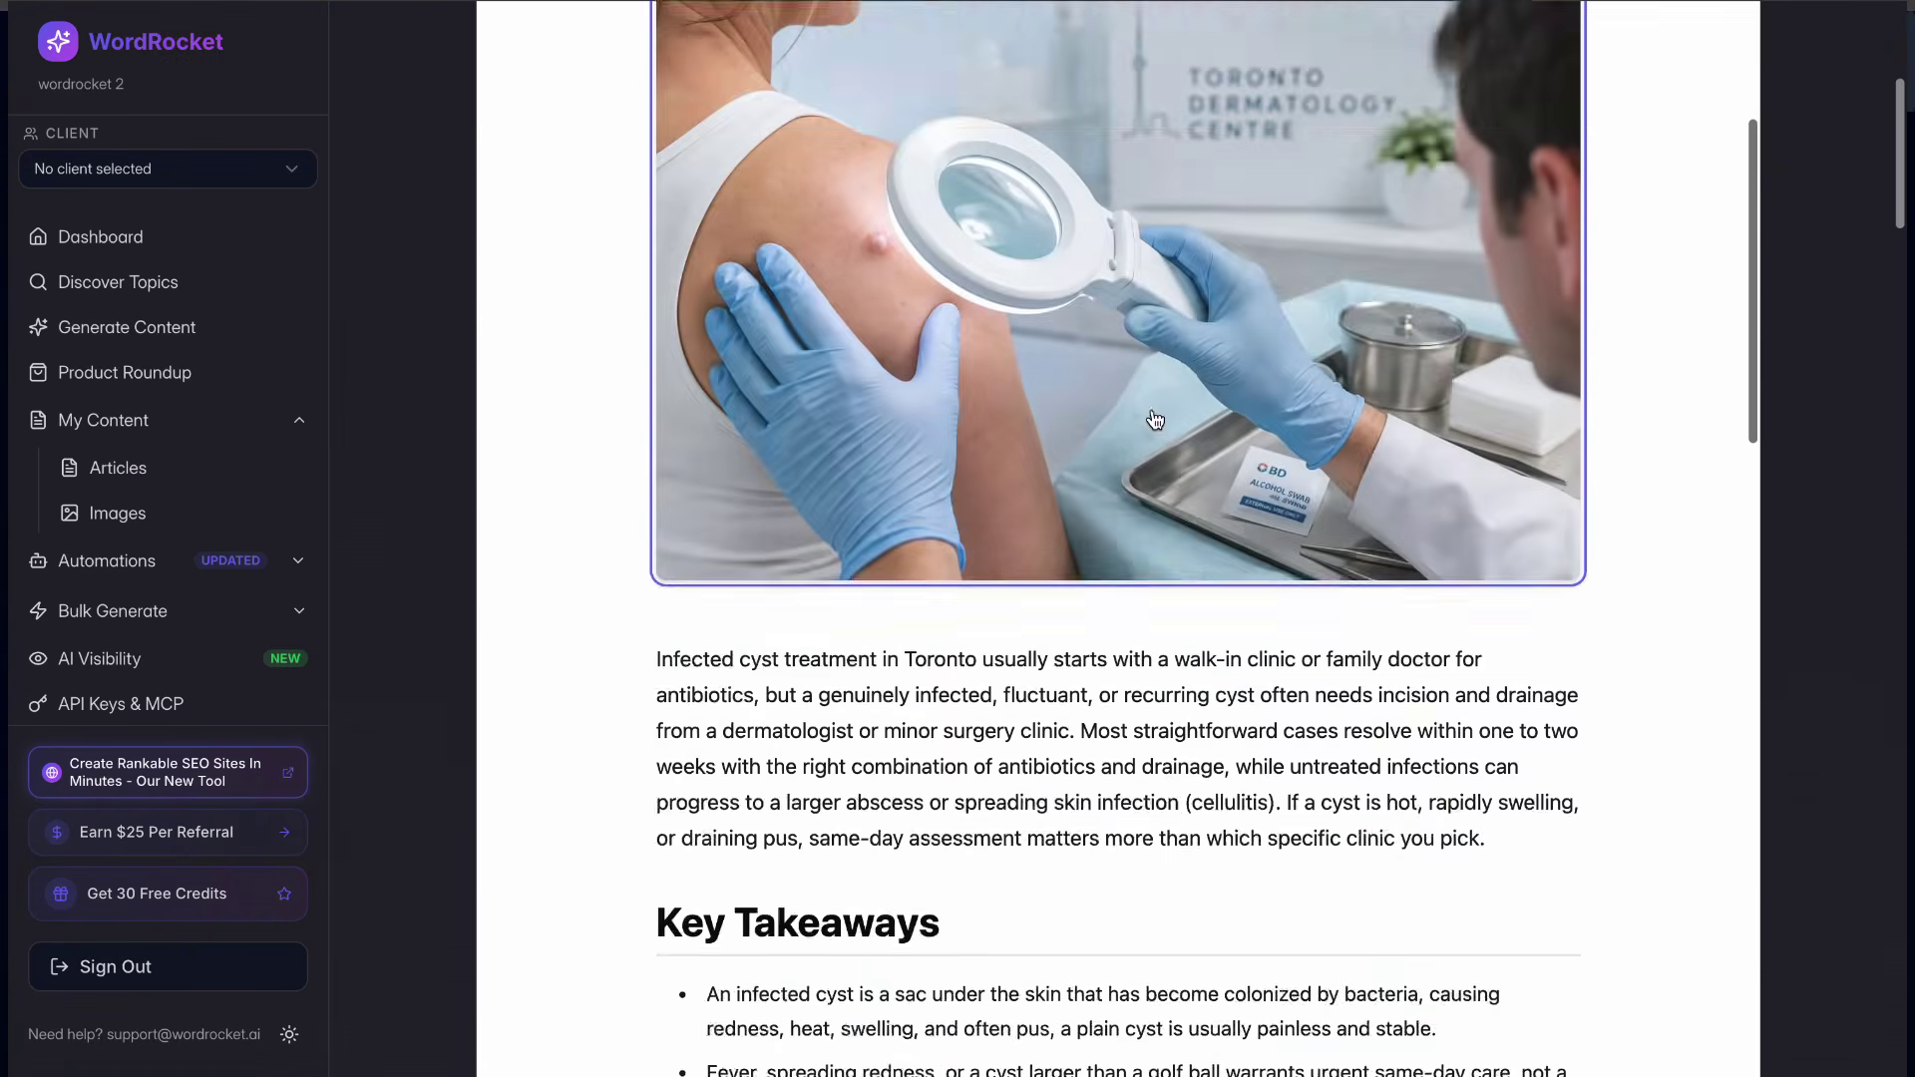
scroll(1154, 419, down, 15)
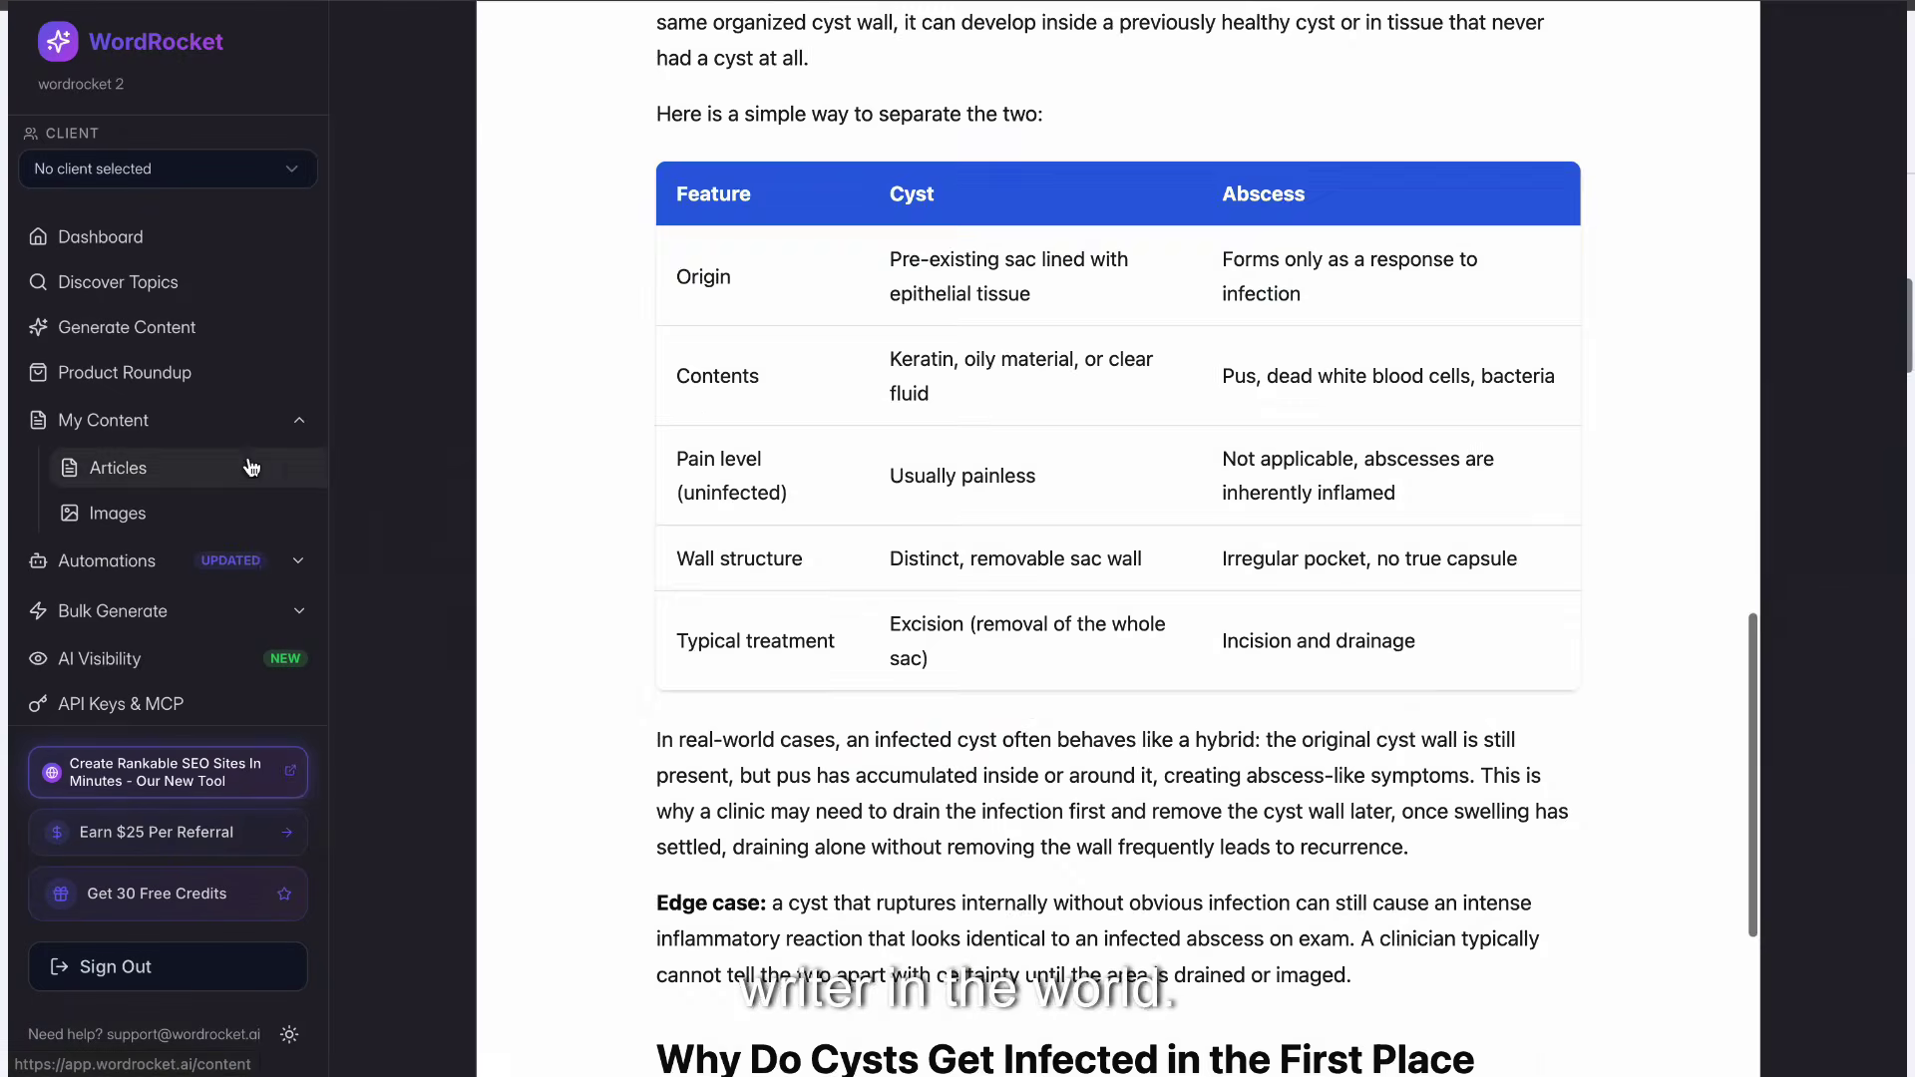
click(251, 468)
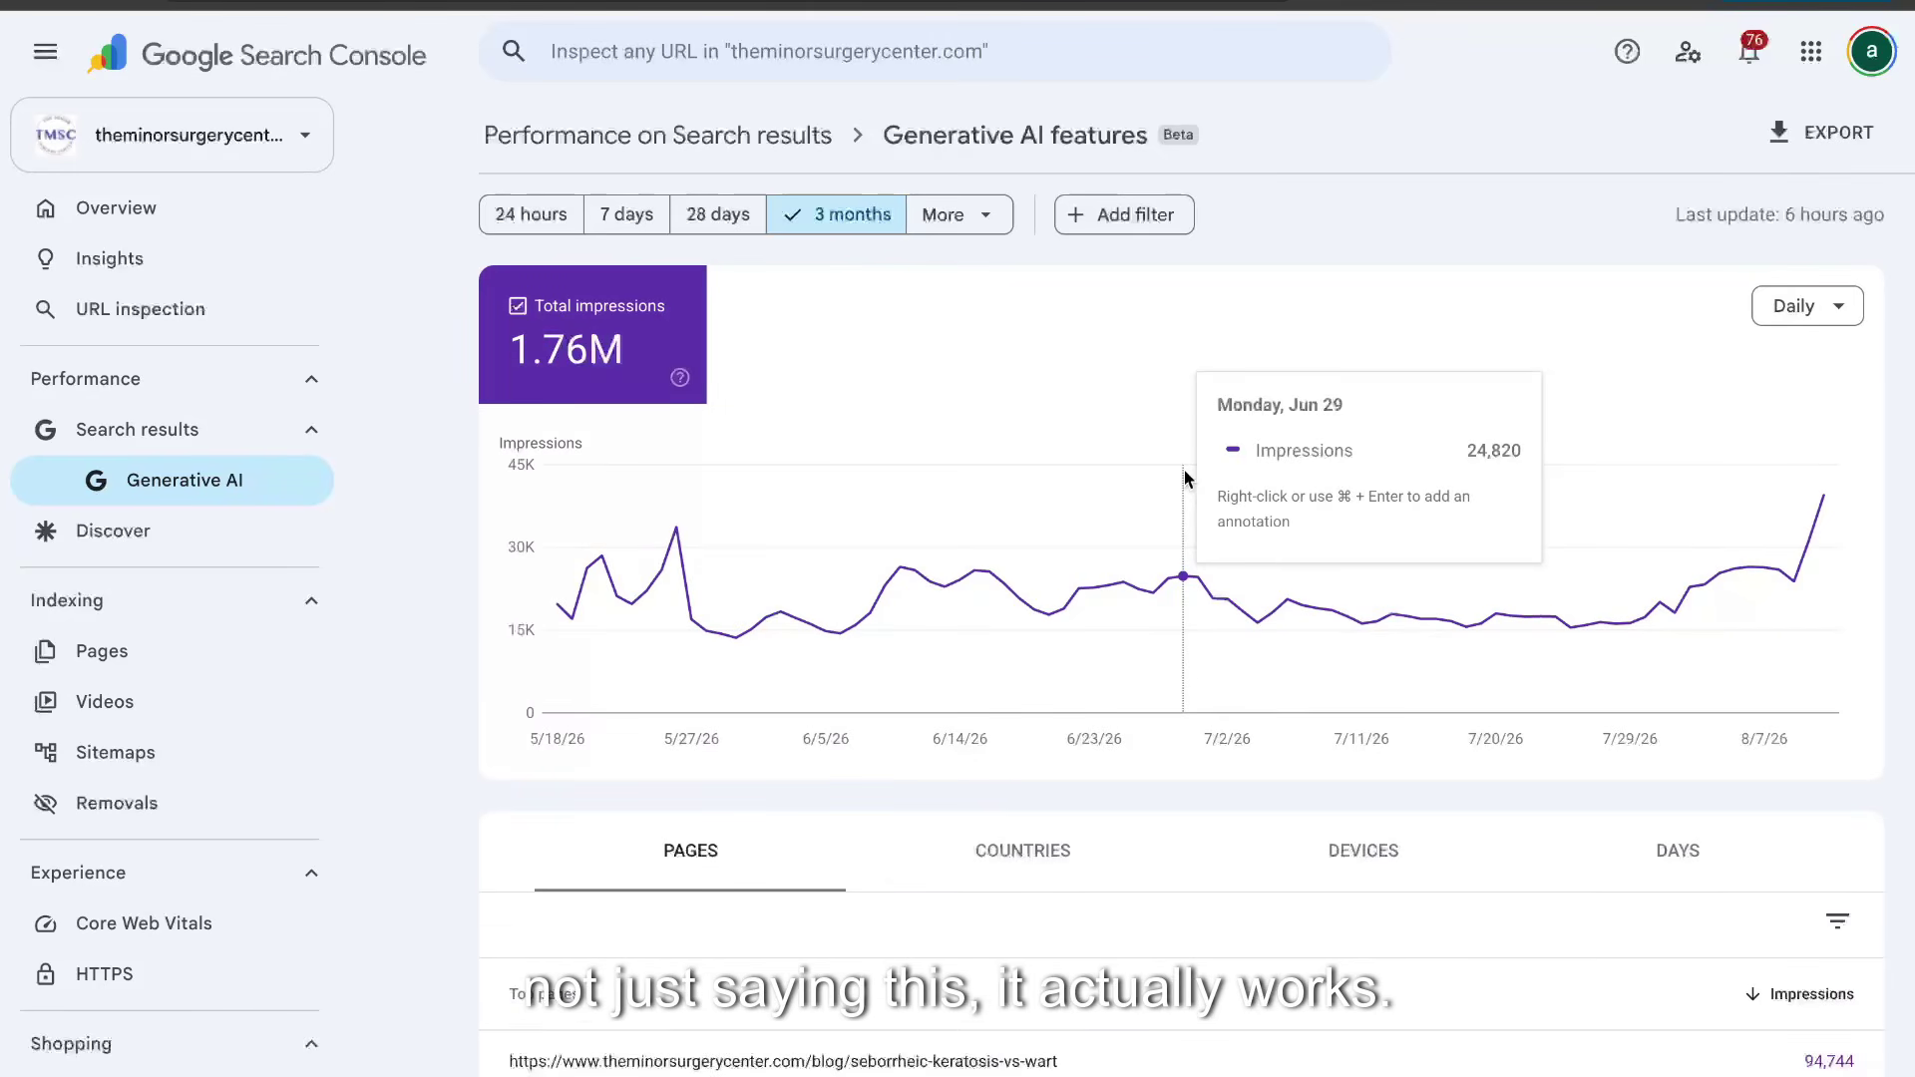
Switch to Search Console, open the skin-mole-types blog post from the top pages list, and look through its text and images
scroll(1185, 478, down, 12)
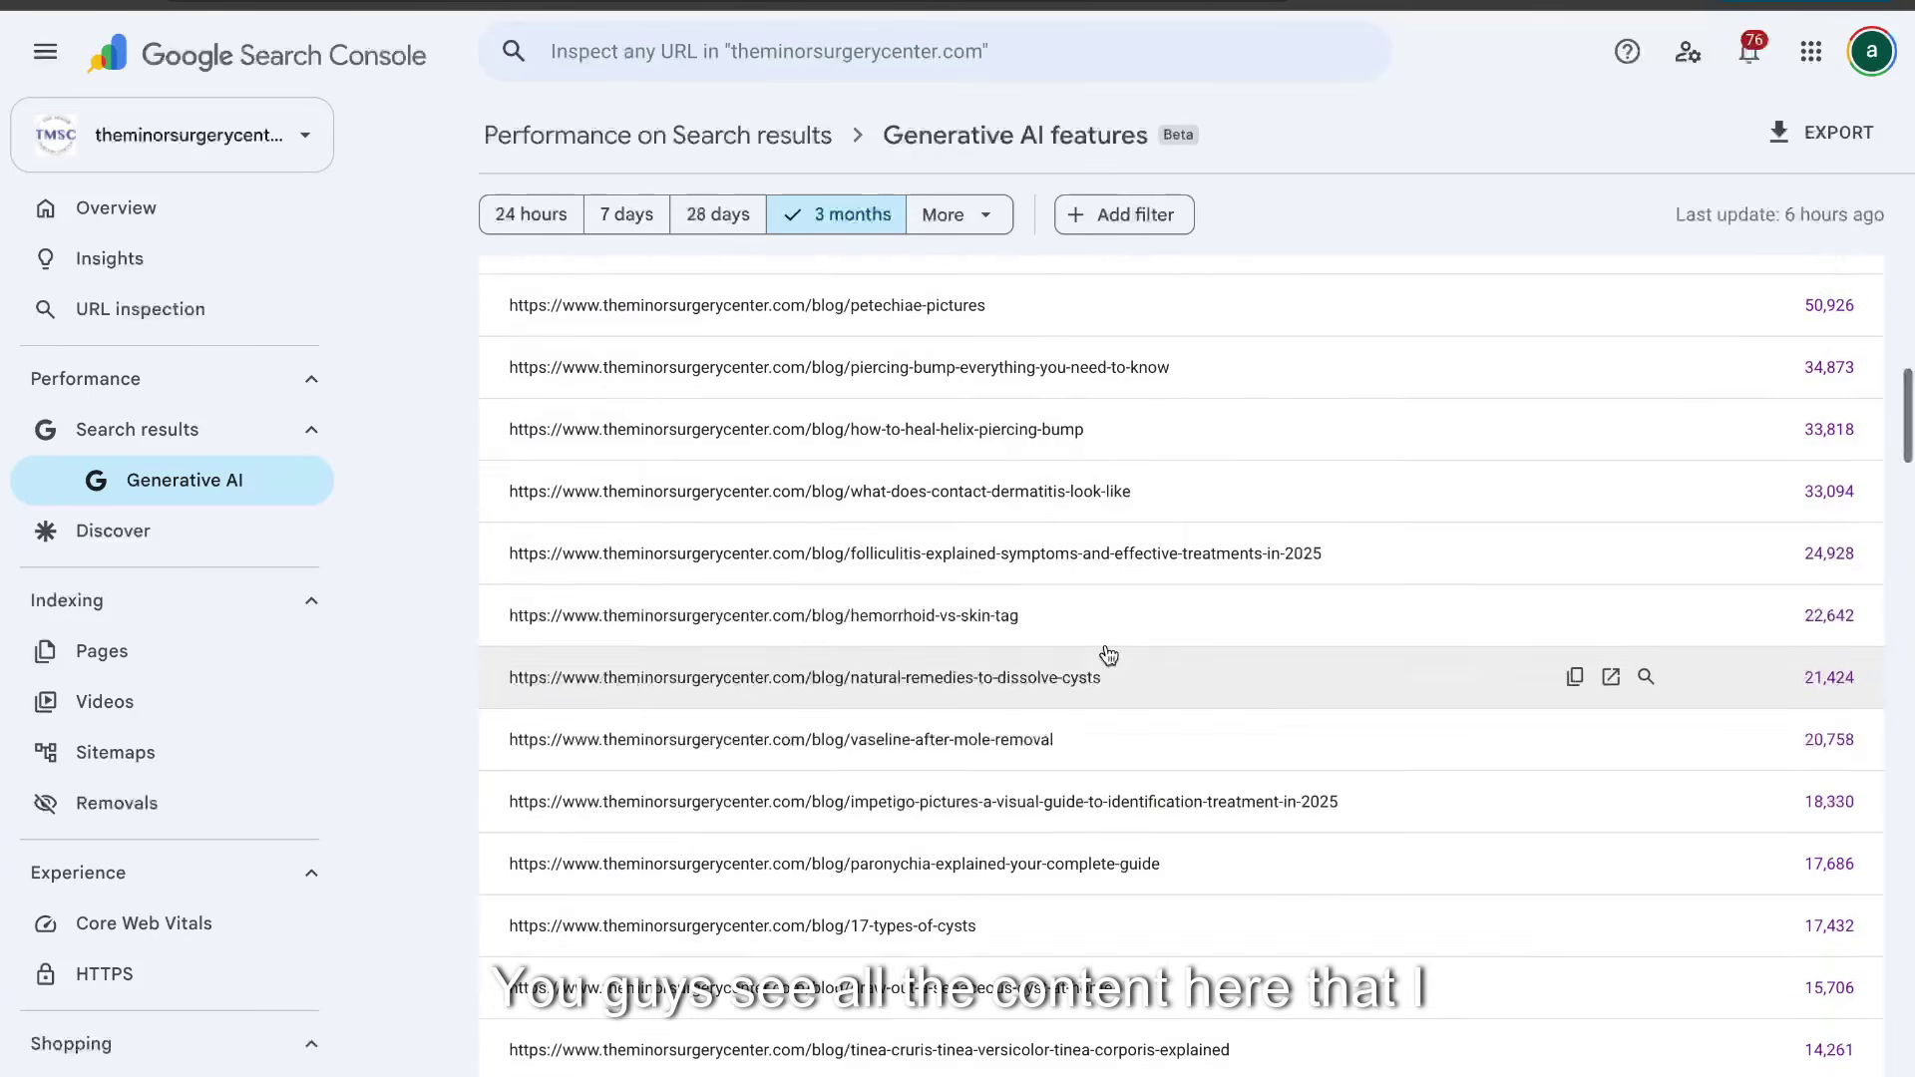
scroll(1107, 599, down, 5)
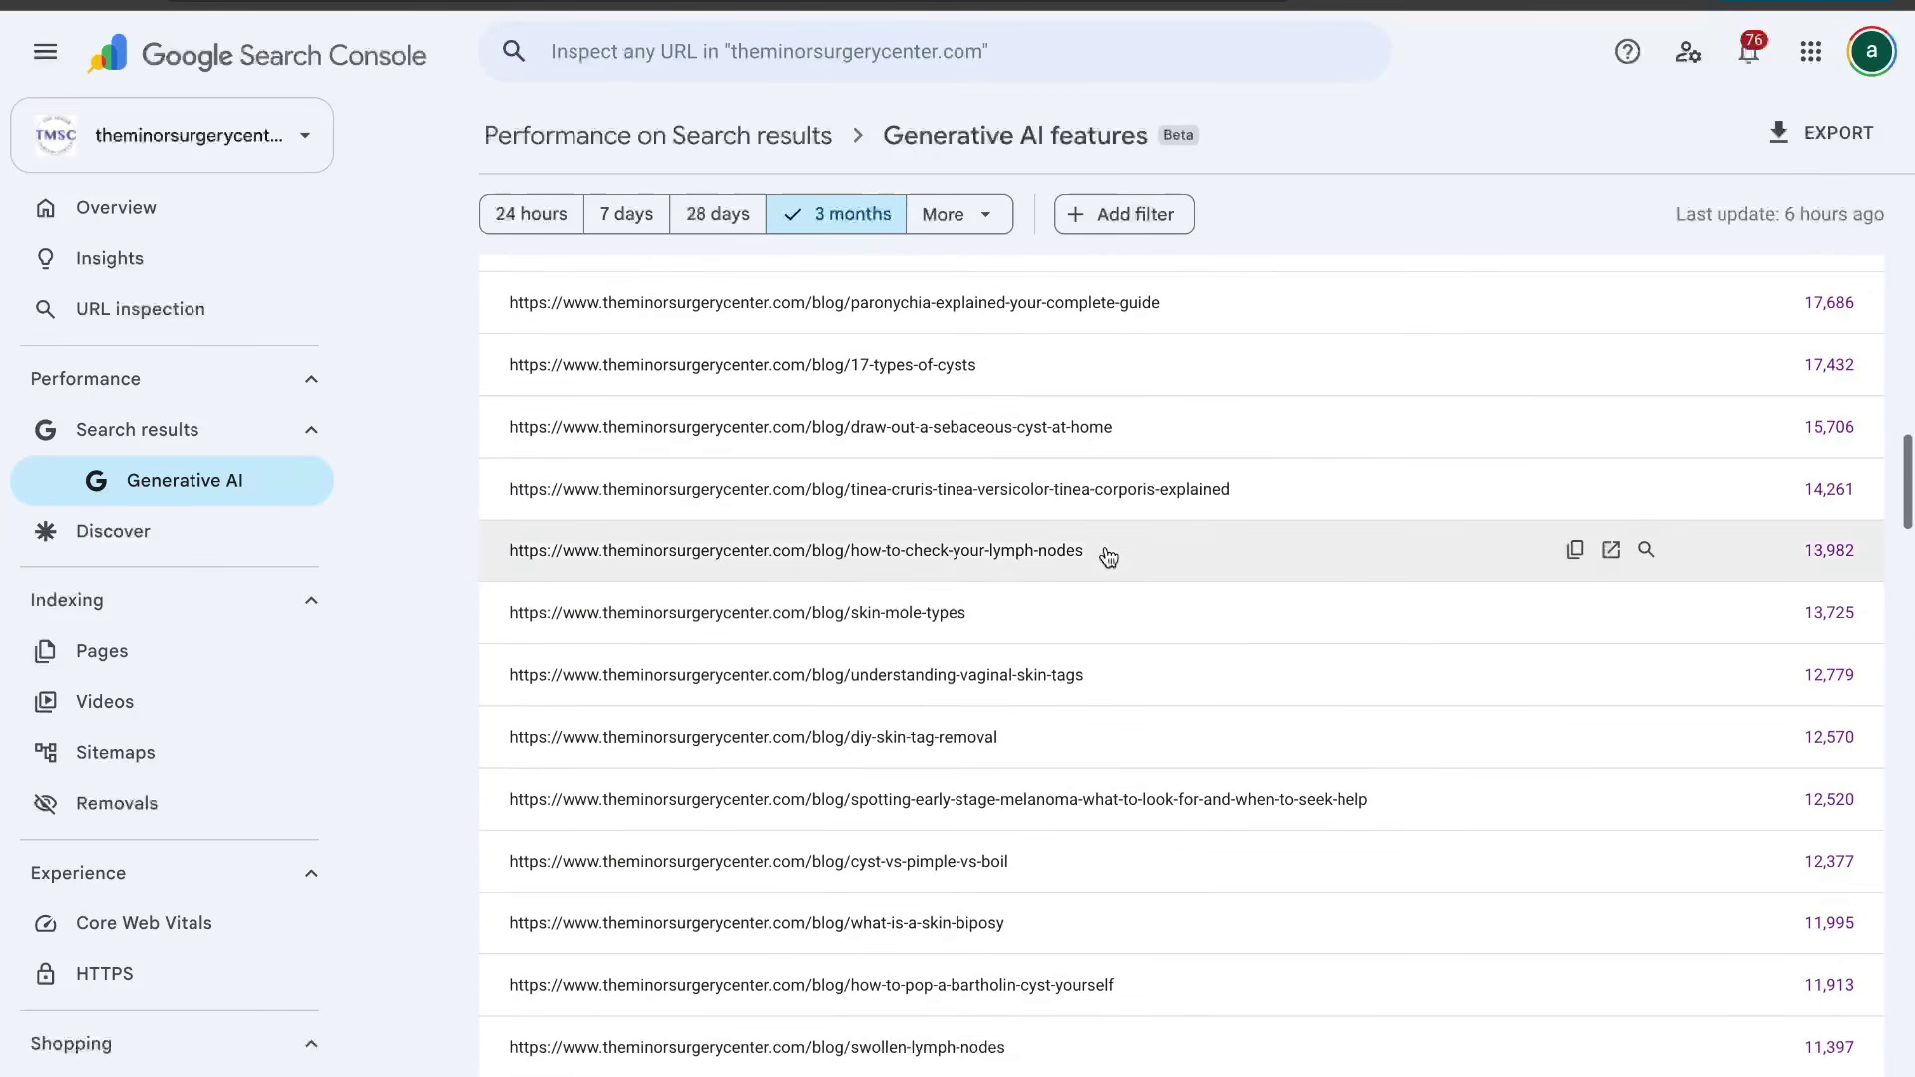
click(1611, 608)
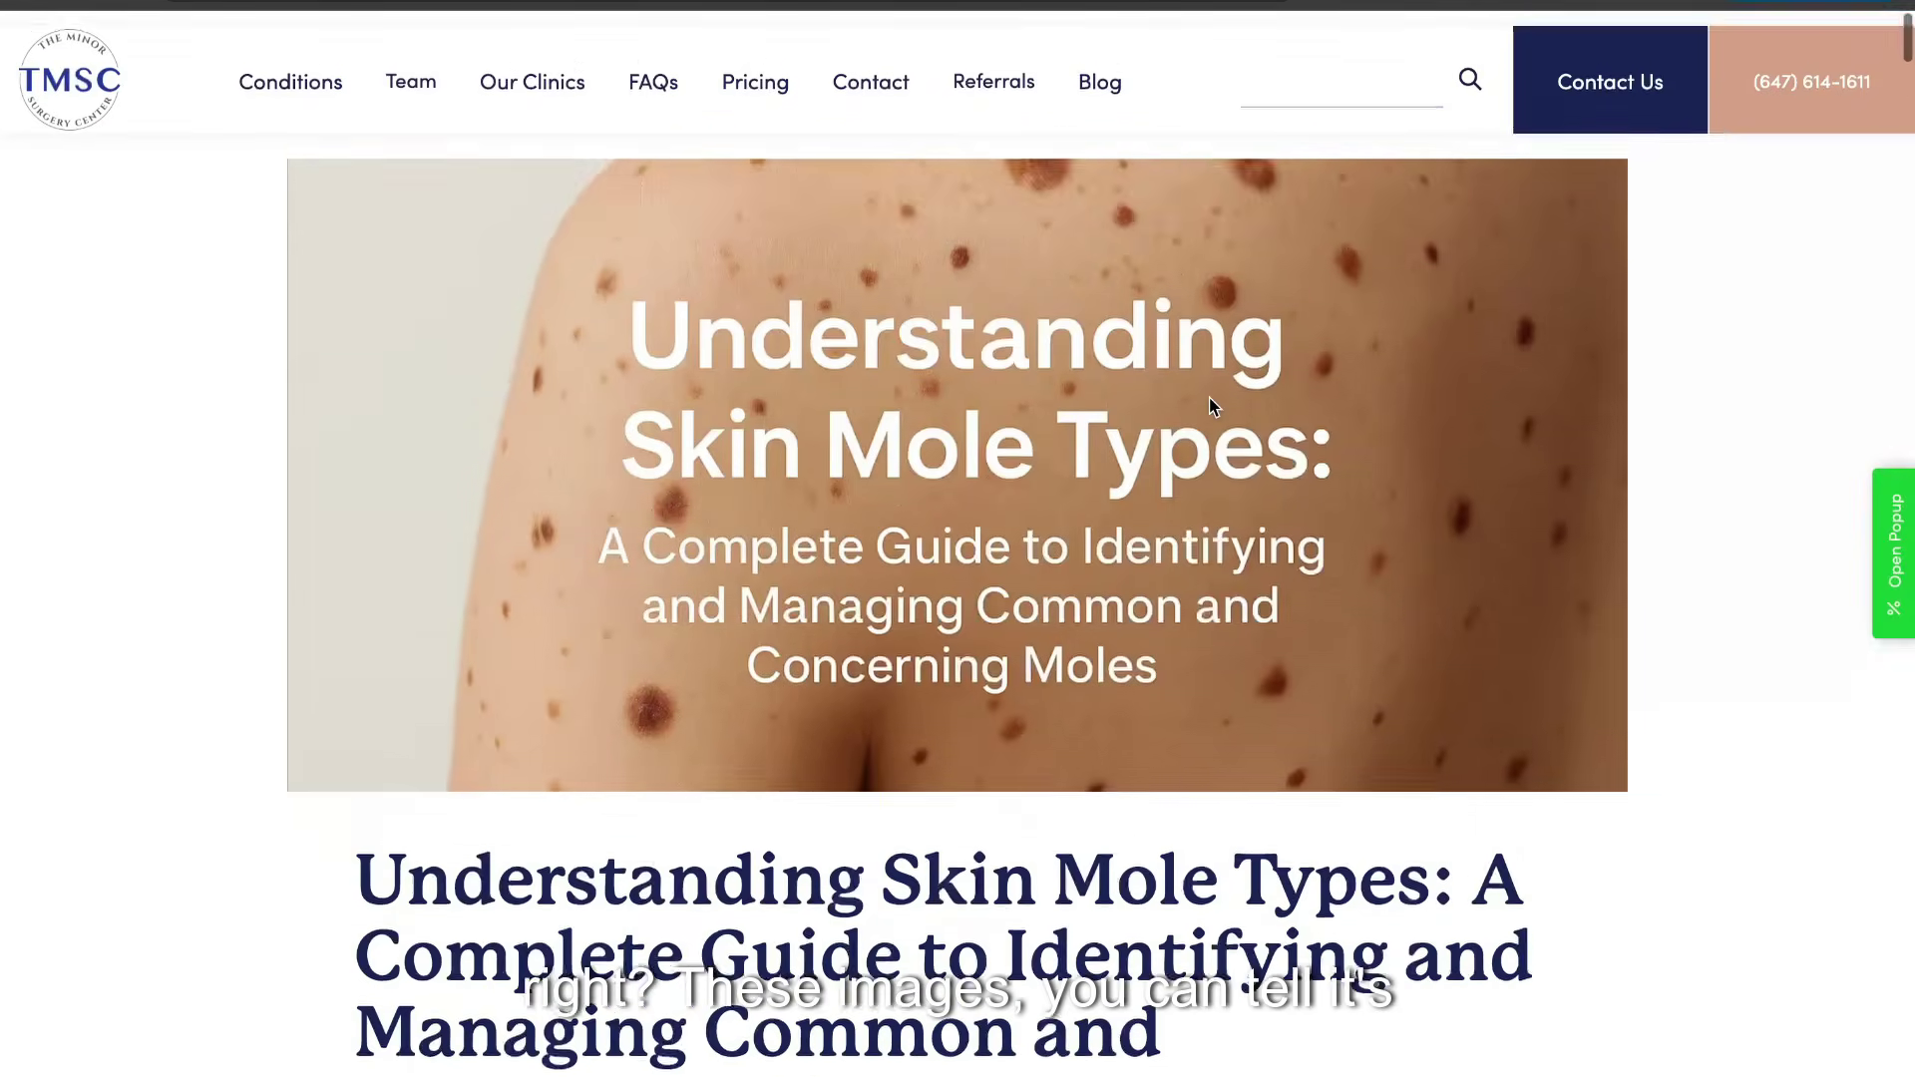
scroll(1152, 447, down, 5)
scroll(1152, 447, down, 15)
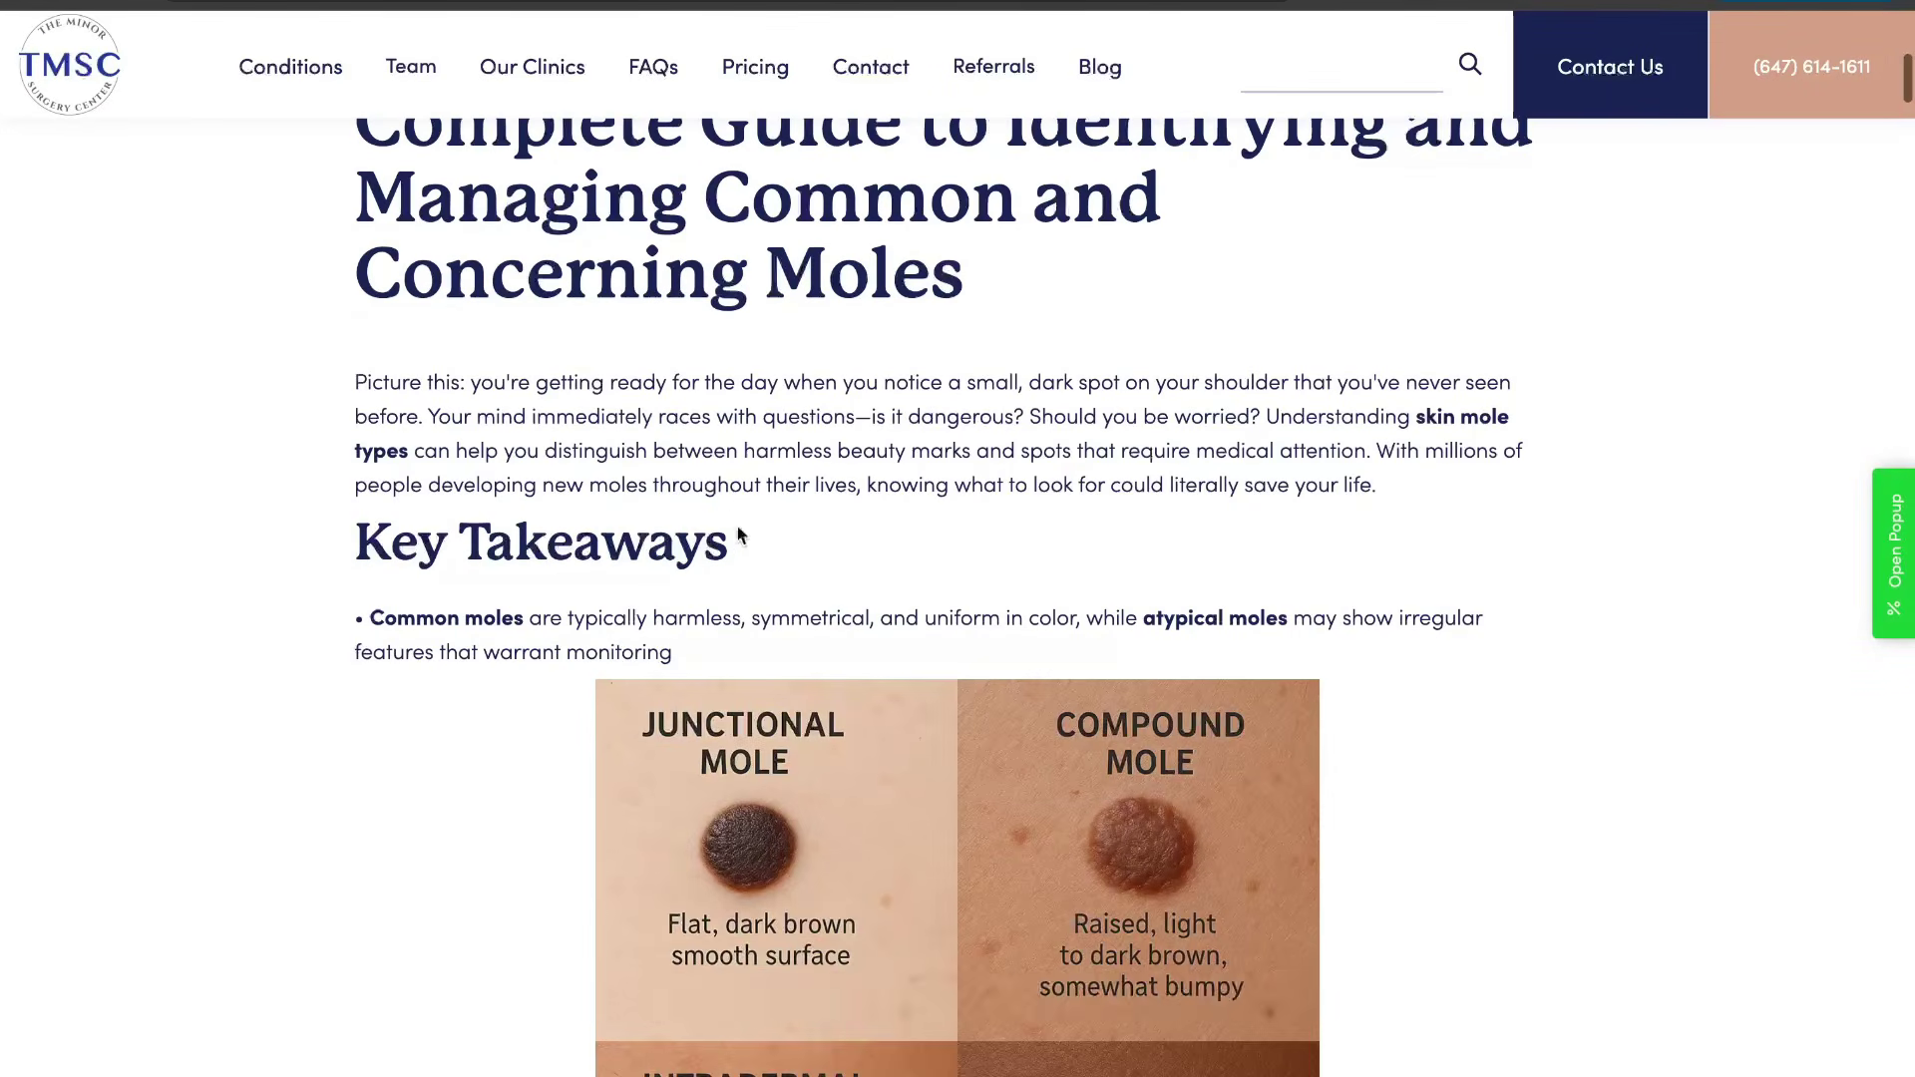
scroll(716, 558, down, 20)
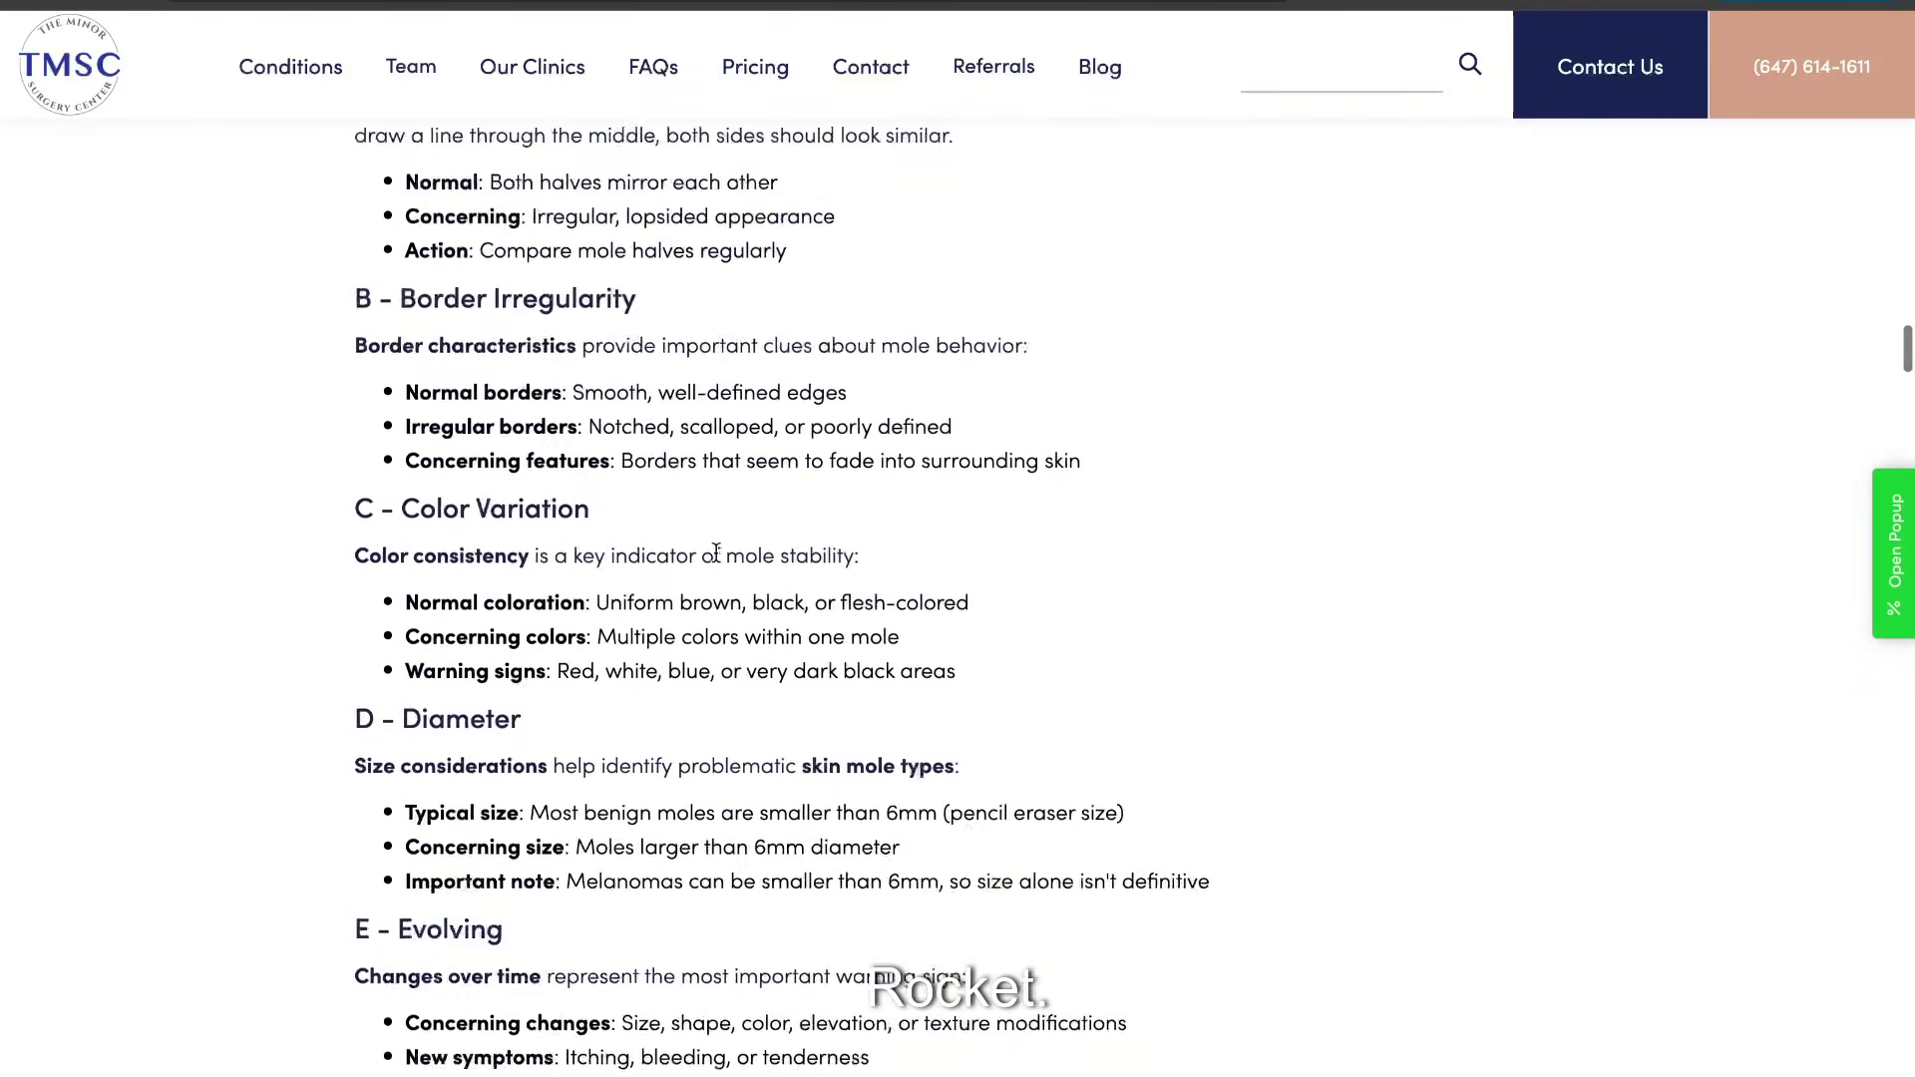
scroll(716, 558, up, 20)
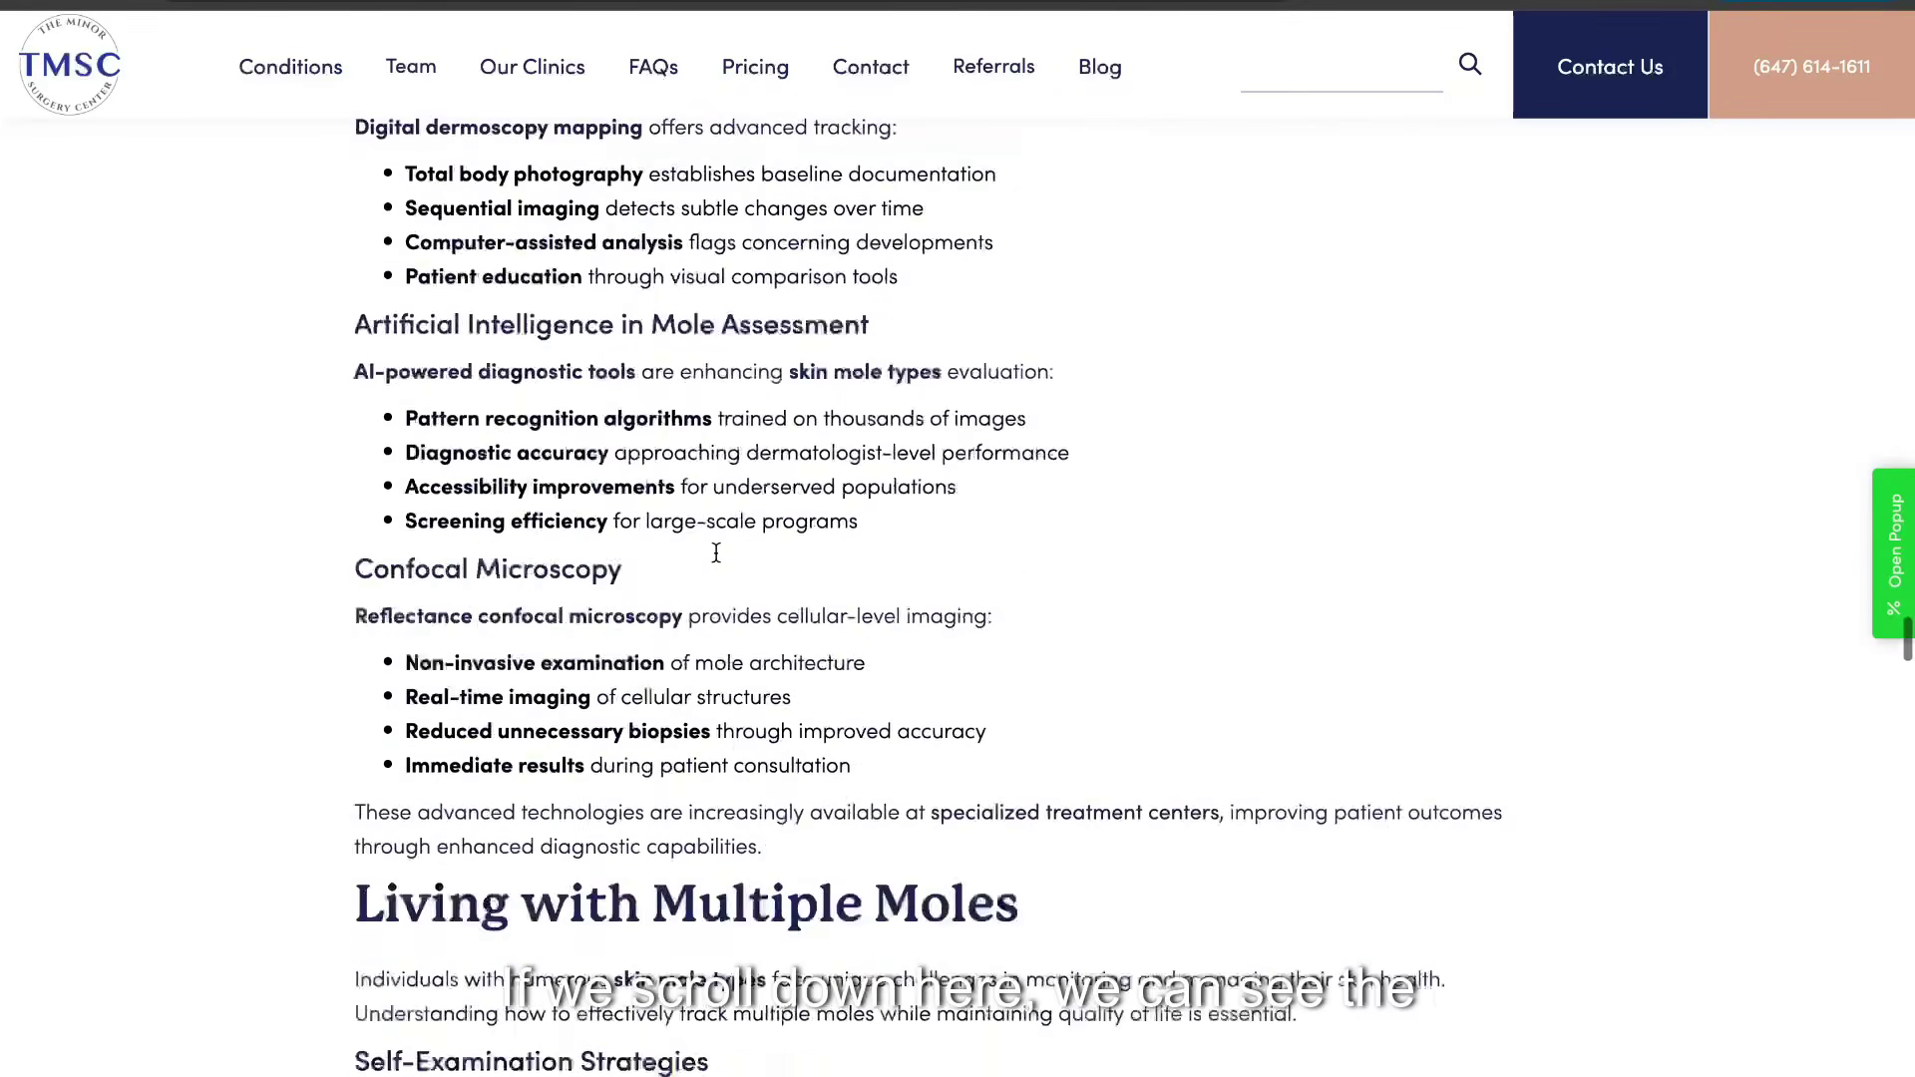
scroll(792, 557, down, 15)
scroll(818, 574, down, 20)
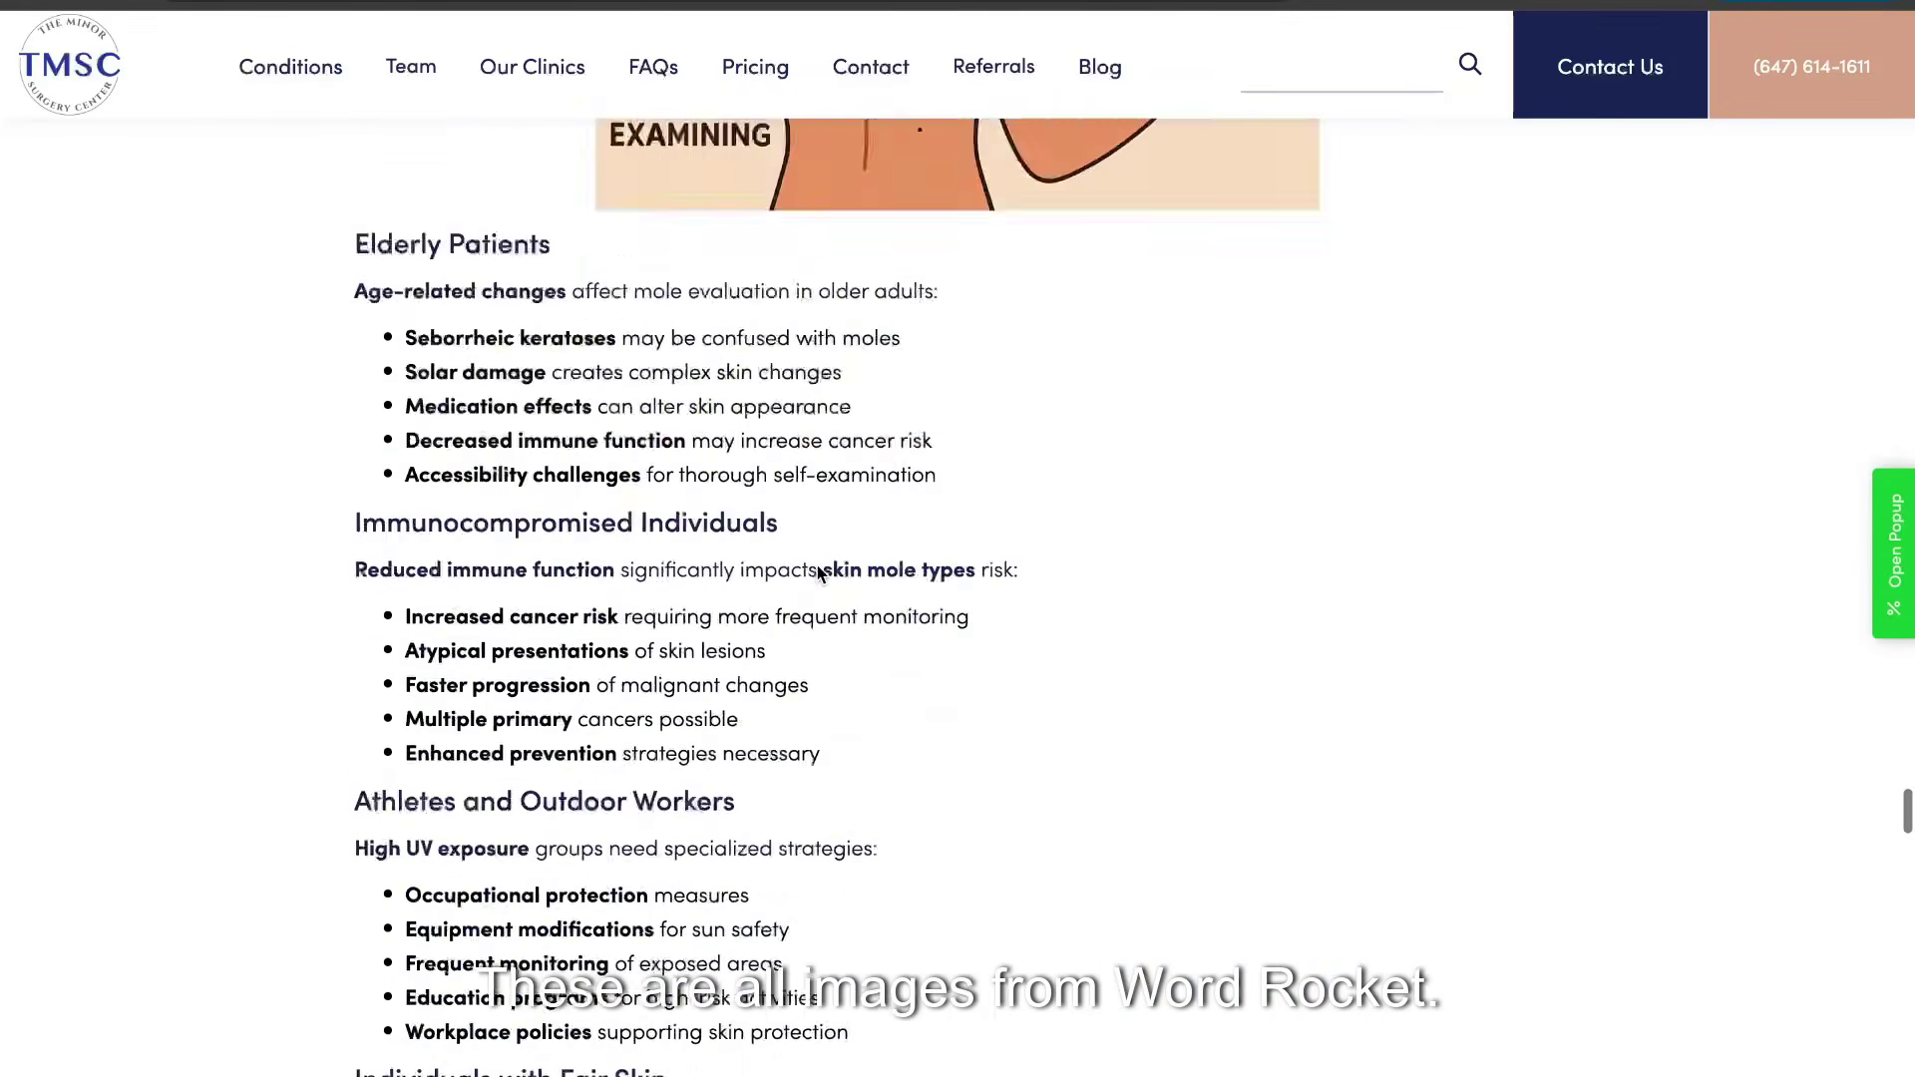
scroll(817, 564, down, 10)
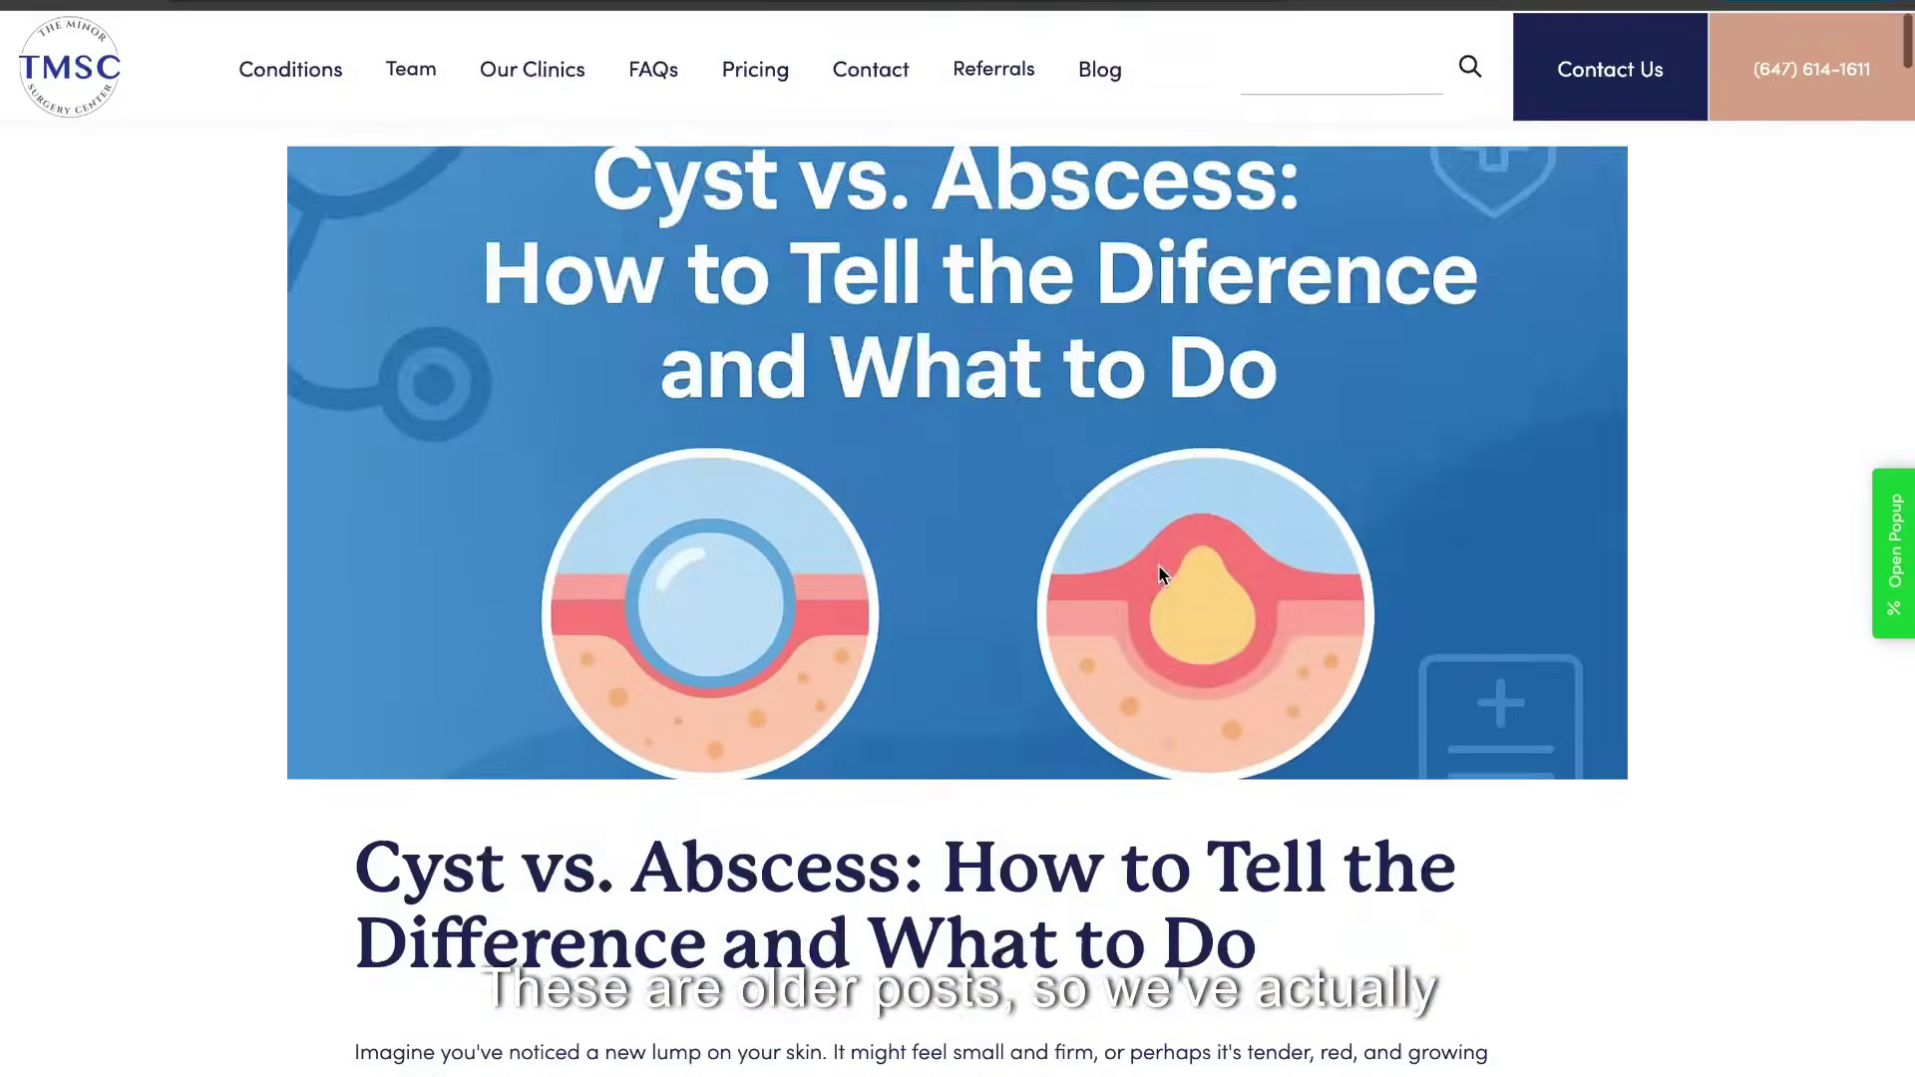
Skim the Cyst vs. Abscess blog post, examining its key takeaways and the interactive Quick Symptom Checker
scroll(1159, 564, down, 10)
scroll(1158, 574, up, 2)
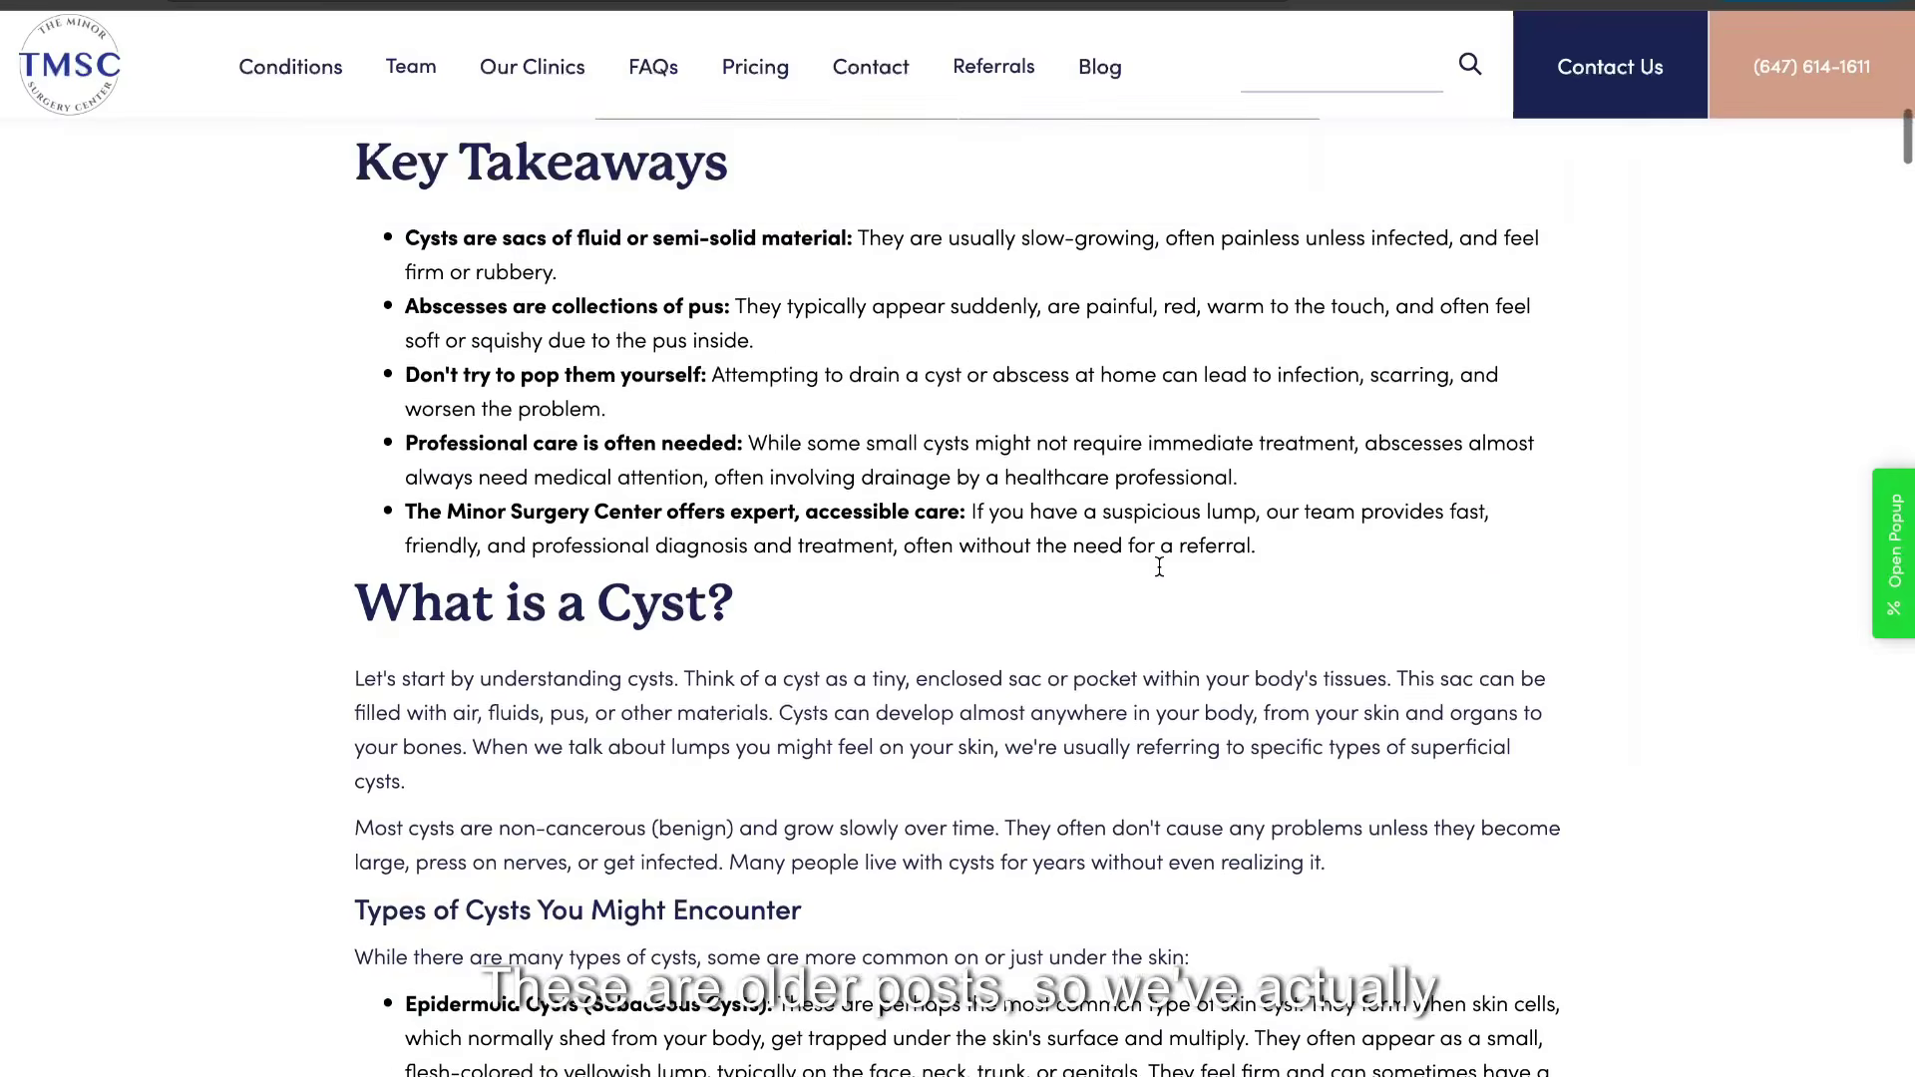
drag(379, 299, 1257, 668)
scroll(1266, 644, down, 20)
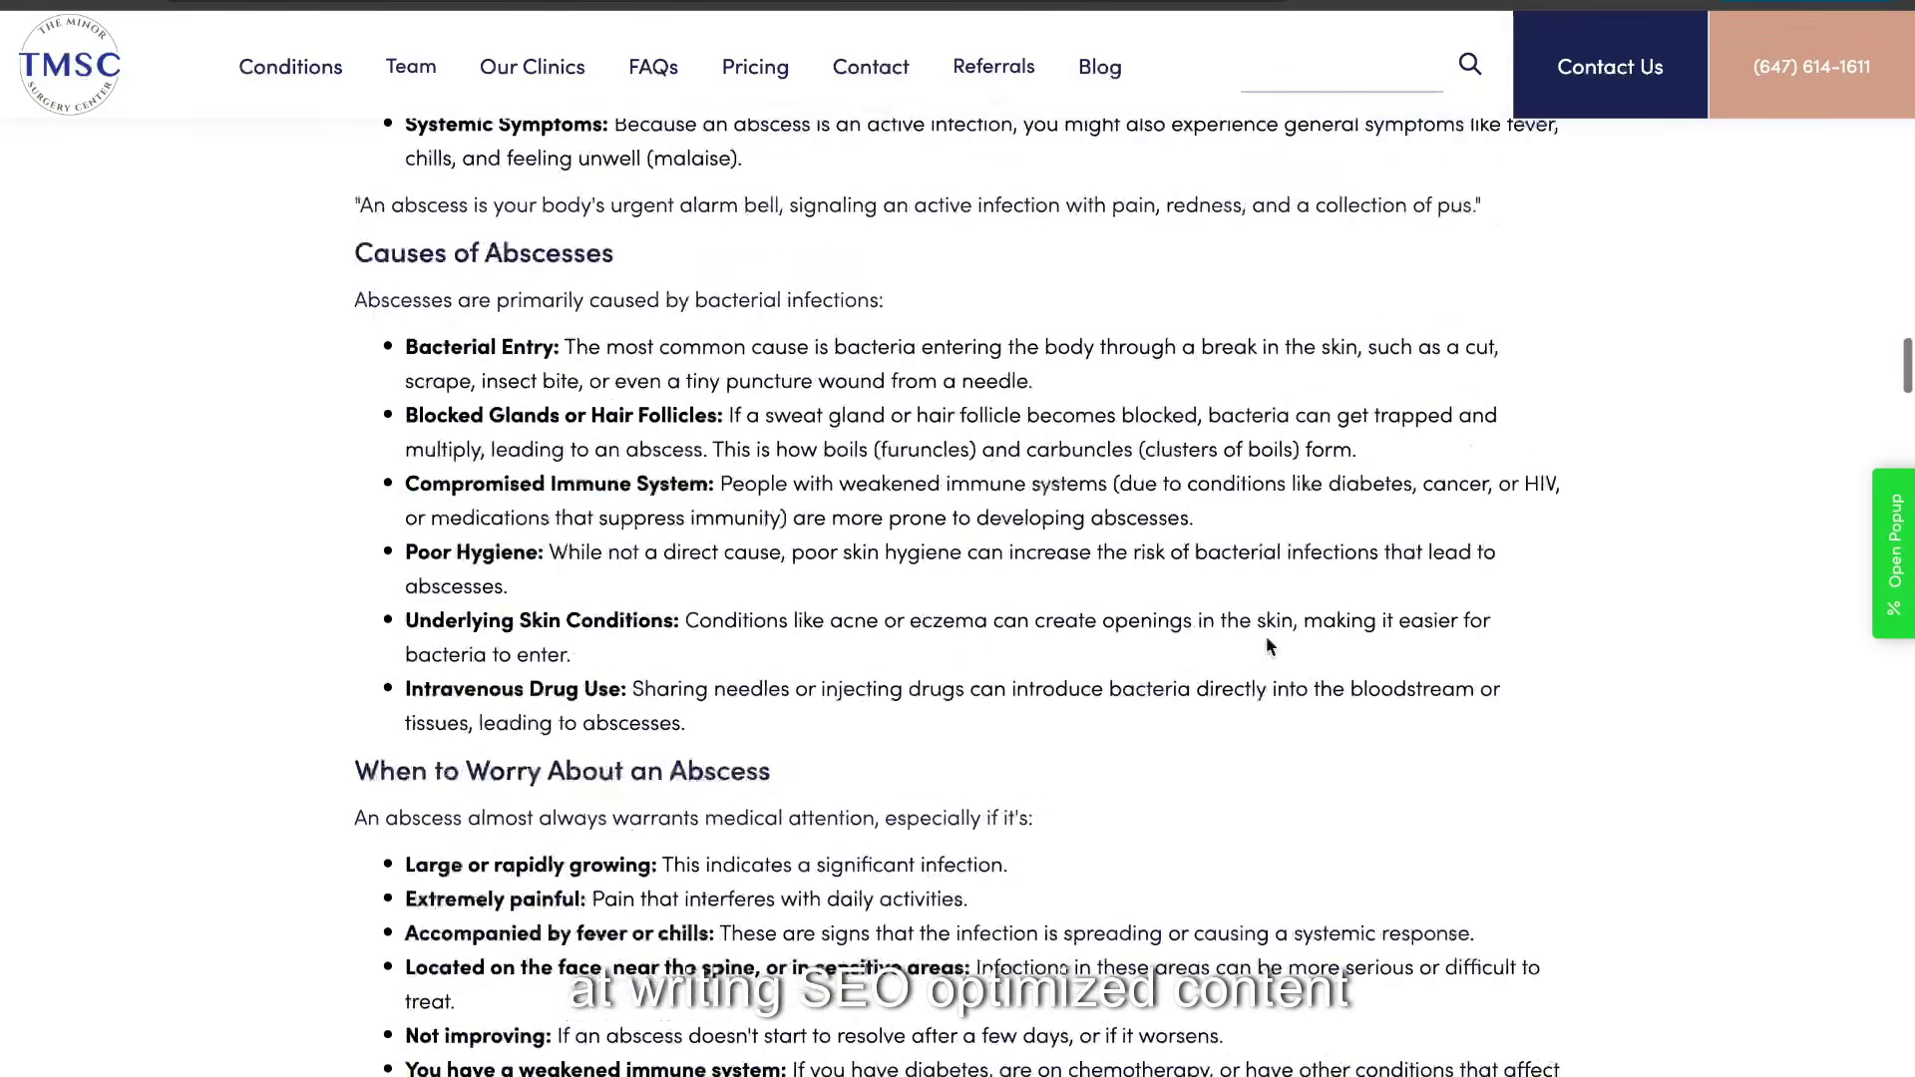
scroll(1266, 636, down, 20)
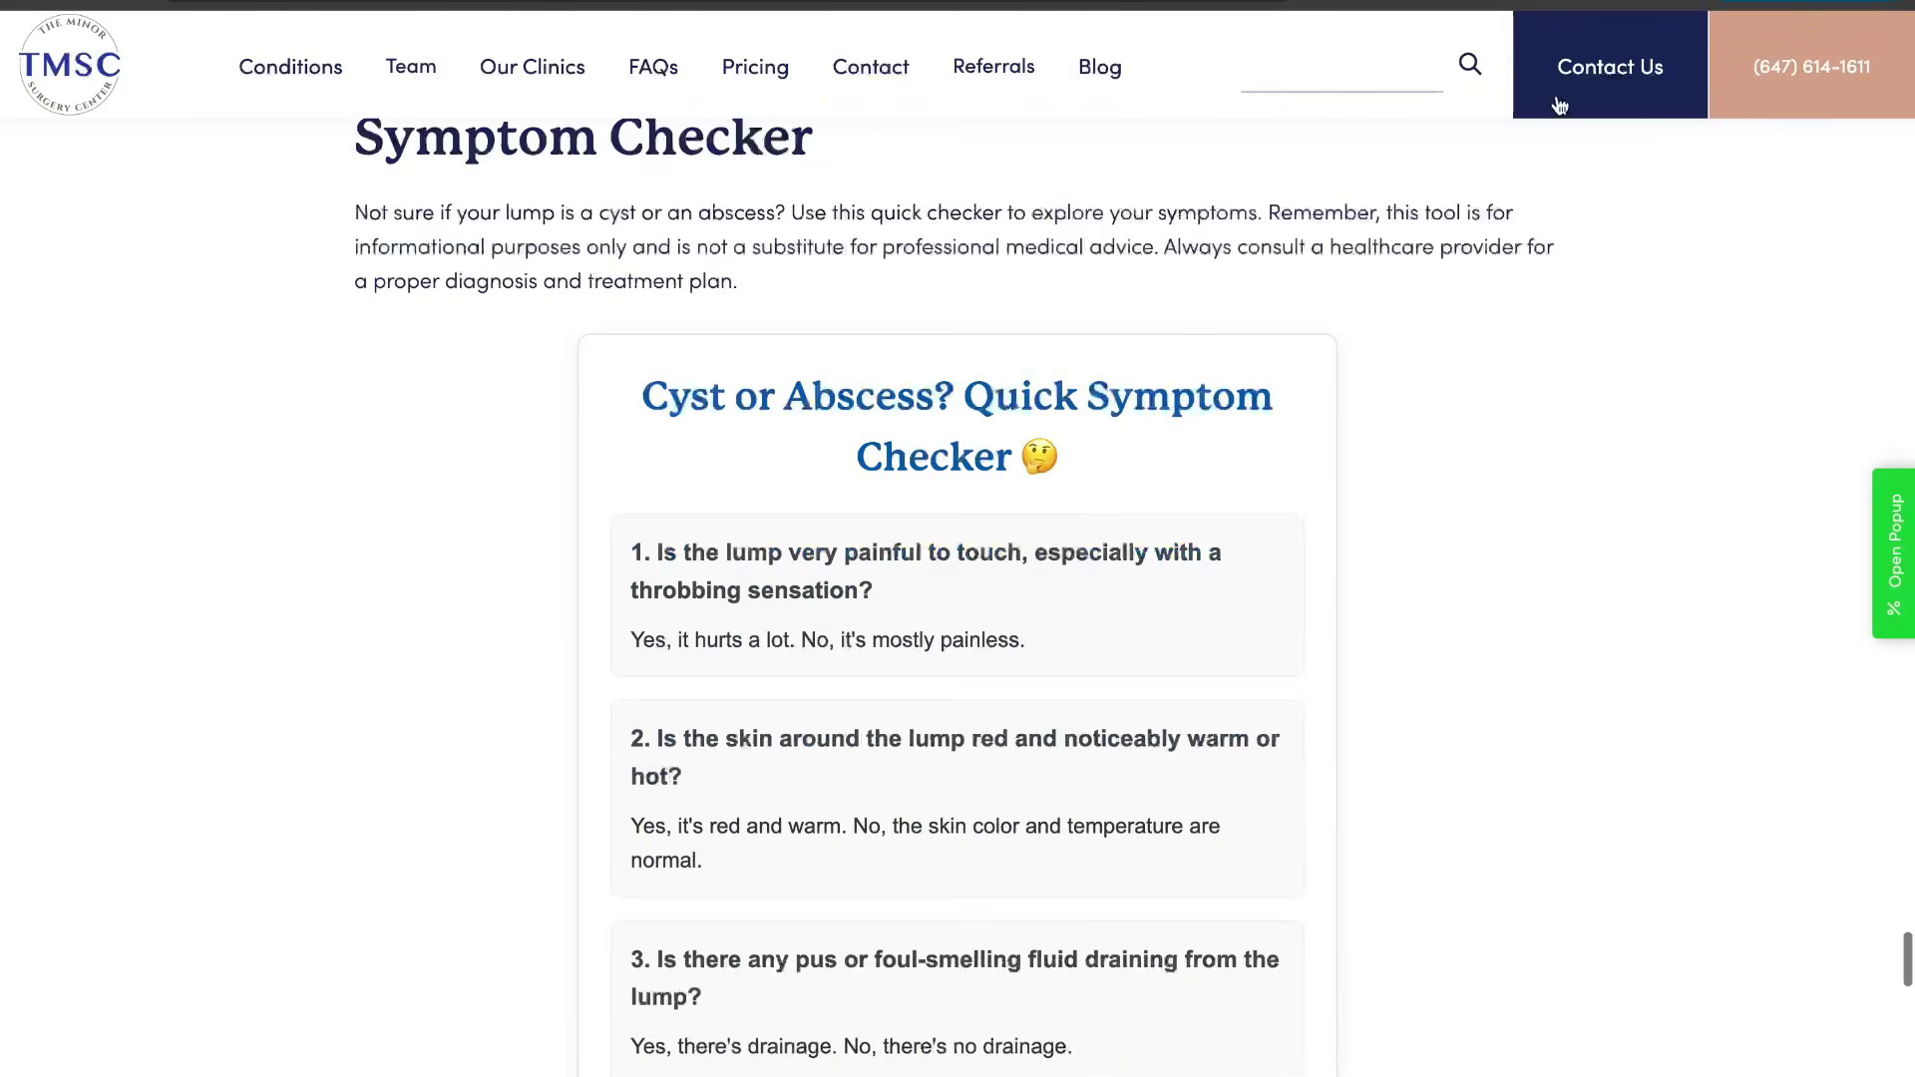
scroll(1445, 368, up, 8)
scroll(888, 667, down, 7)
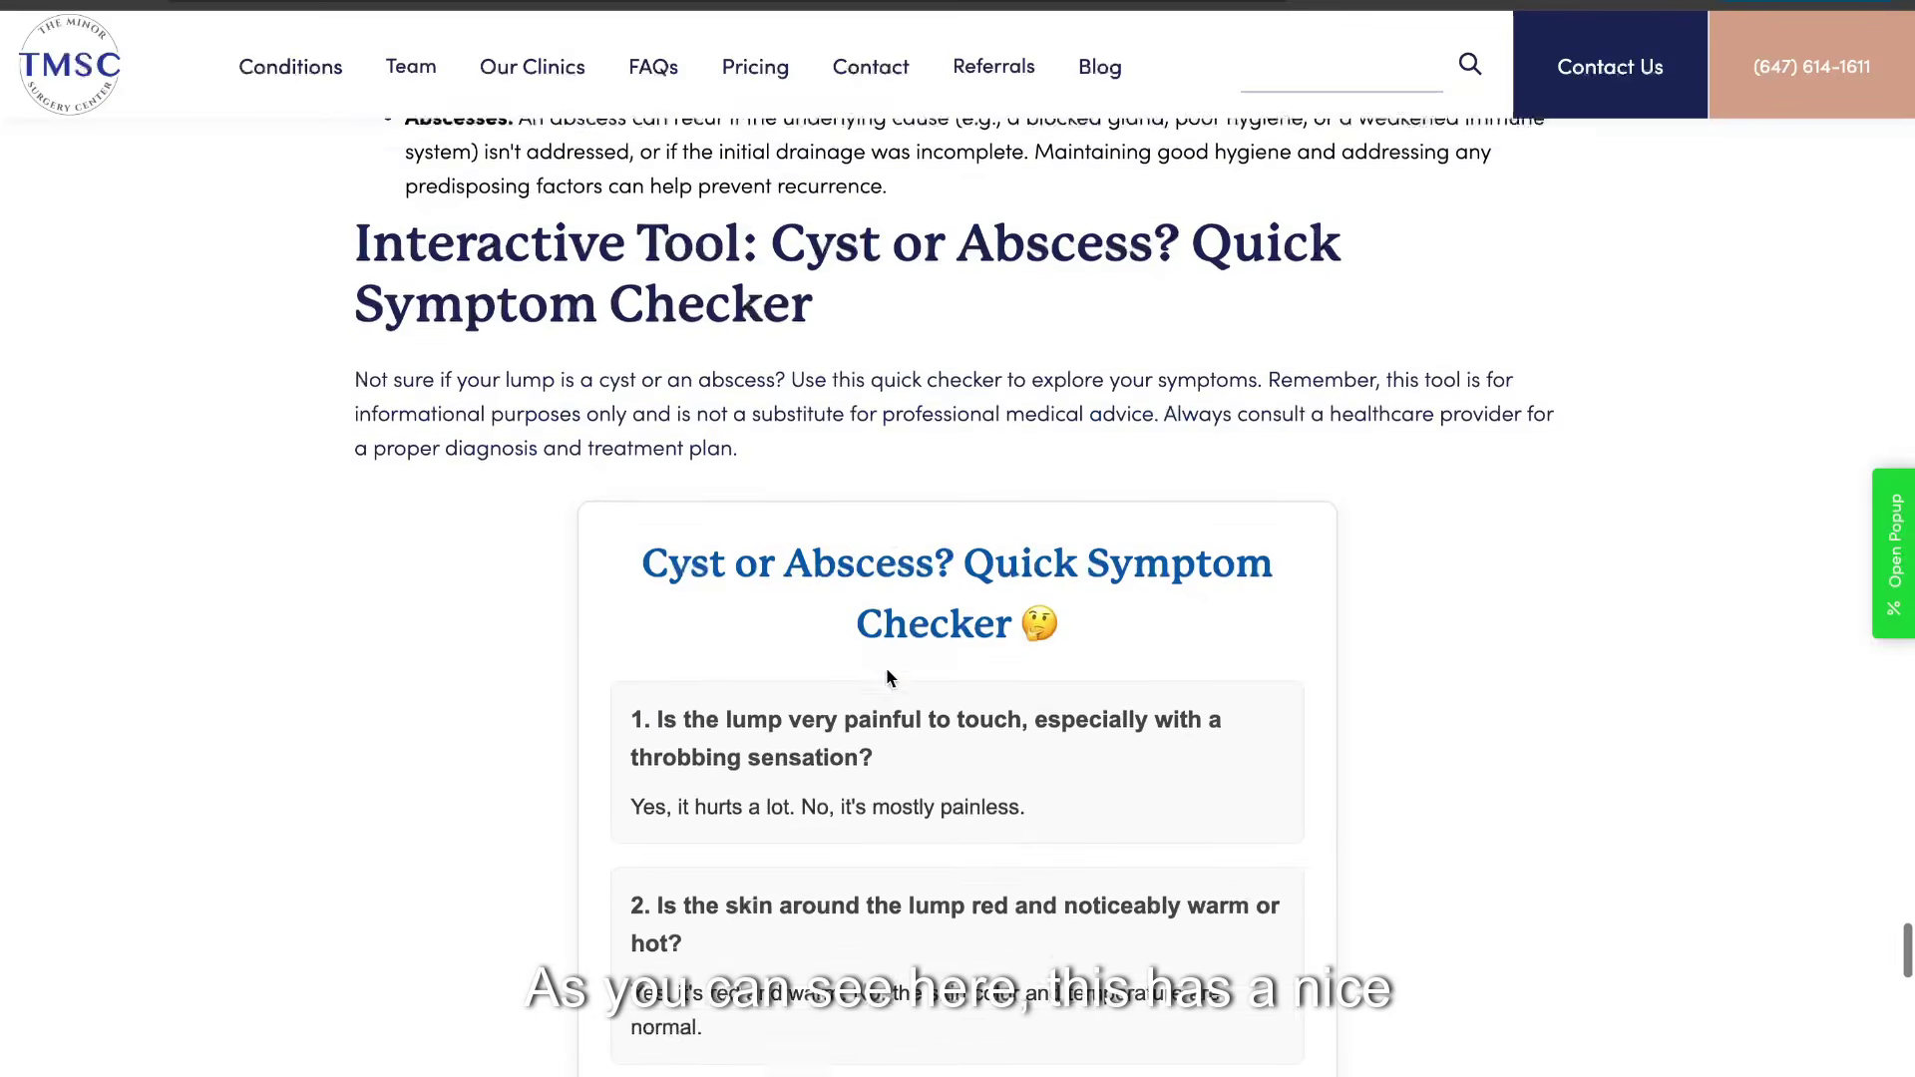
scroll(984, 391, down, 12)
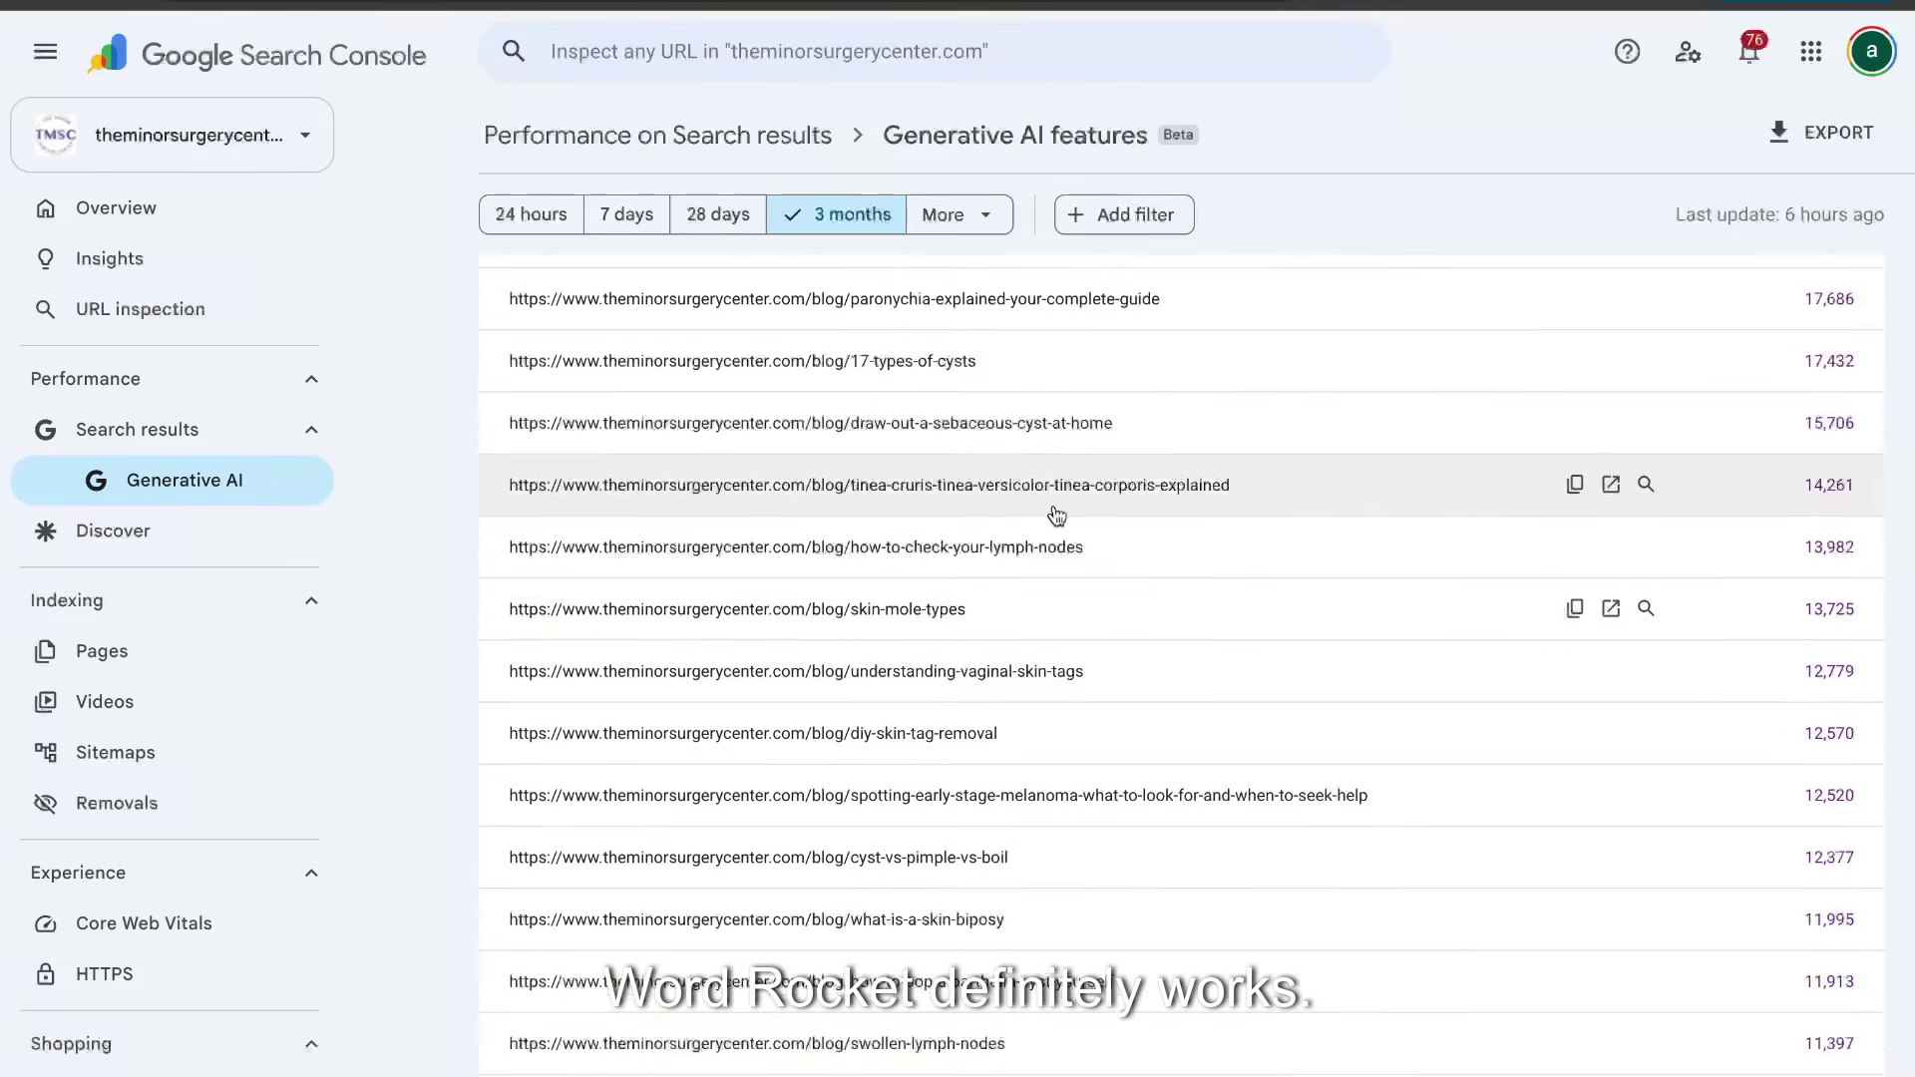
Open the nodular-melanoma-pictures blog post from the Search Console top pages list and skim it down to the EFG Rule section
scroll(1117, 711, down, 5)
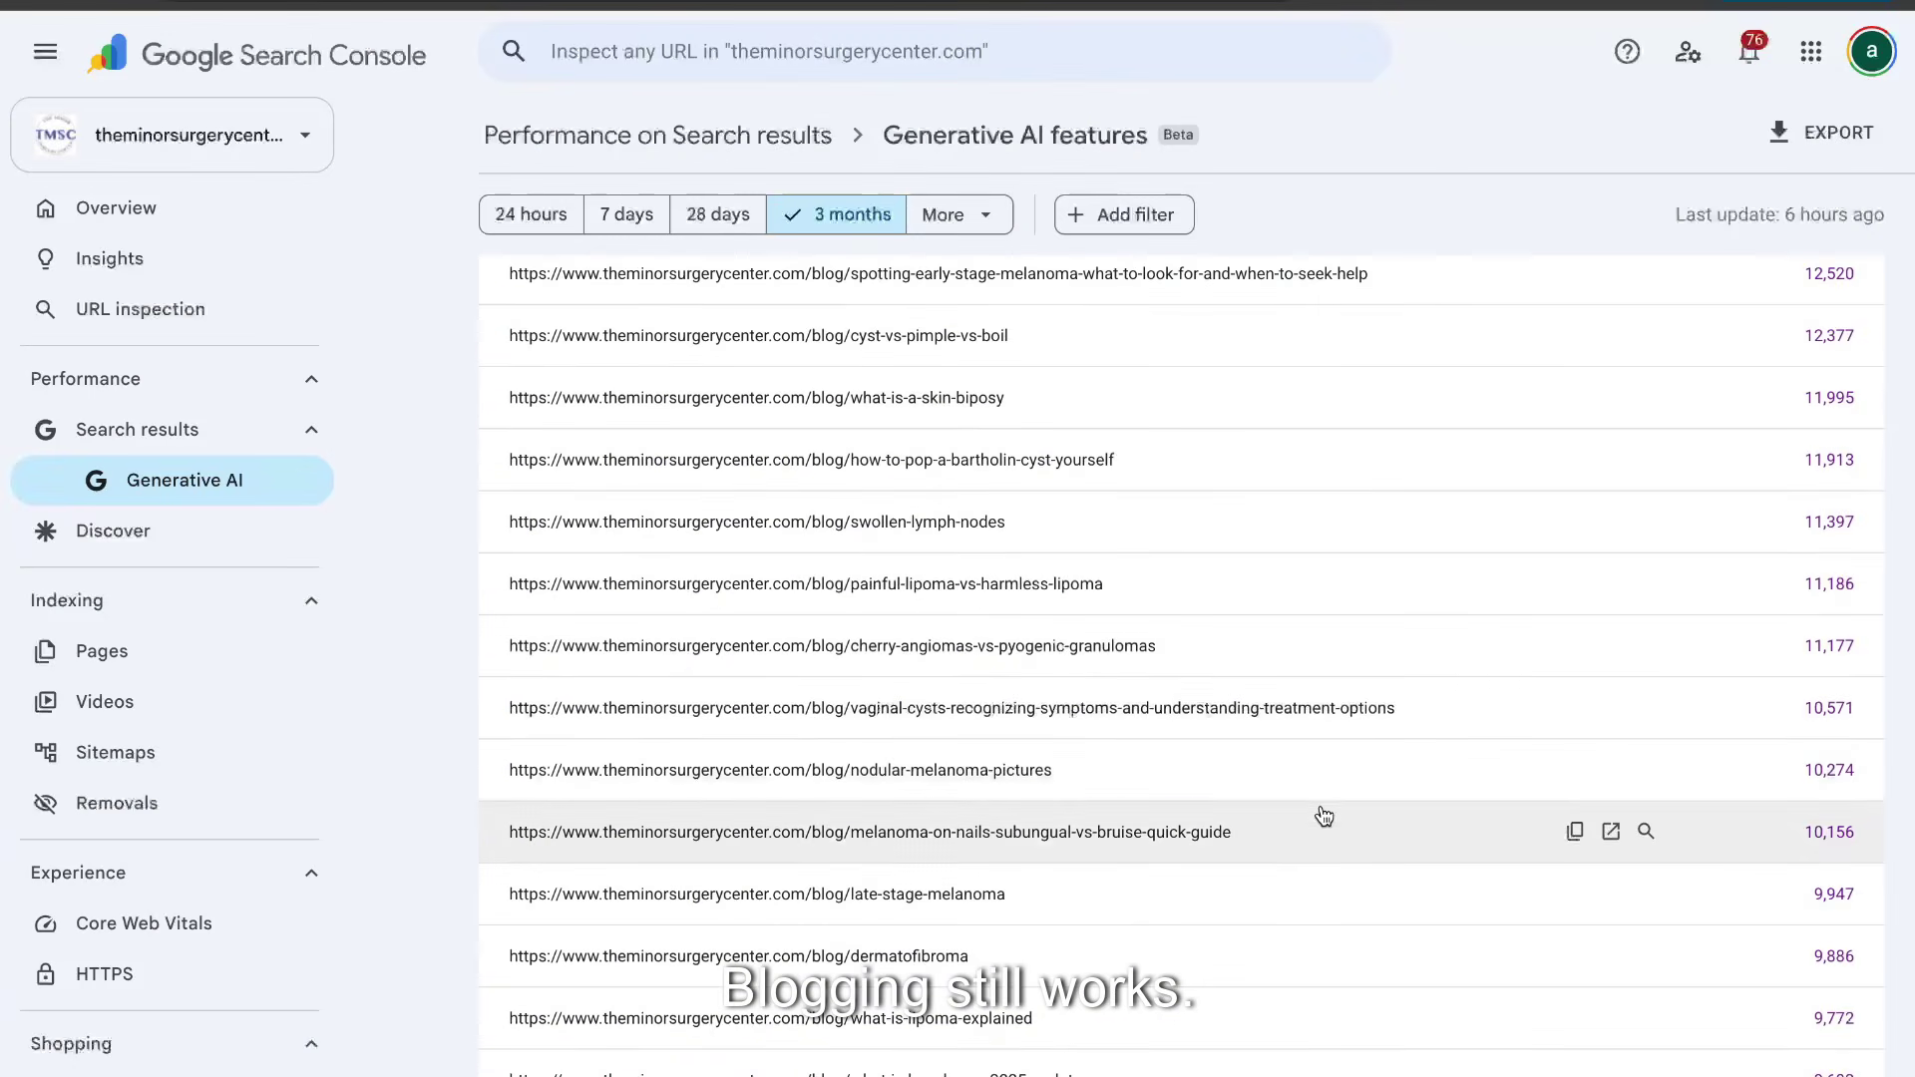
click(1611, 771)
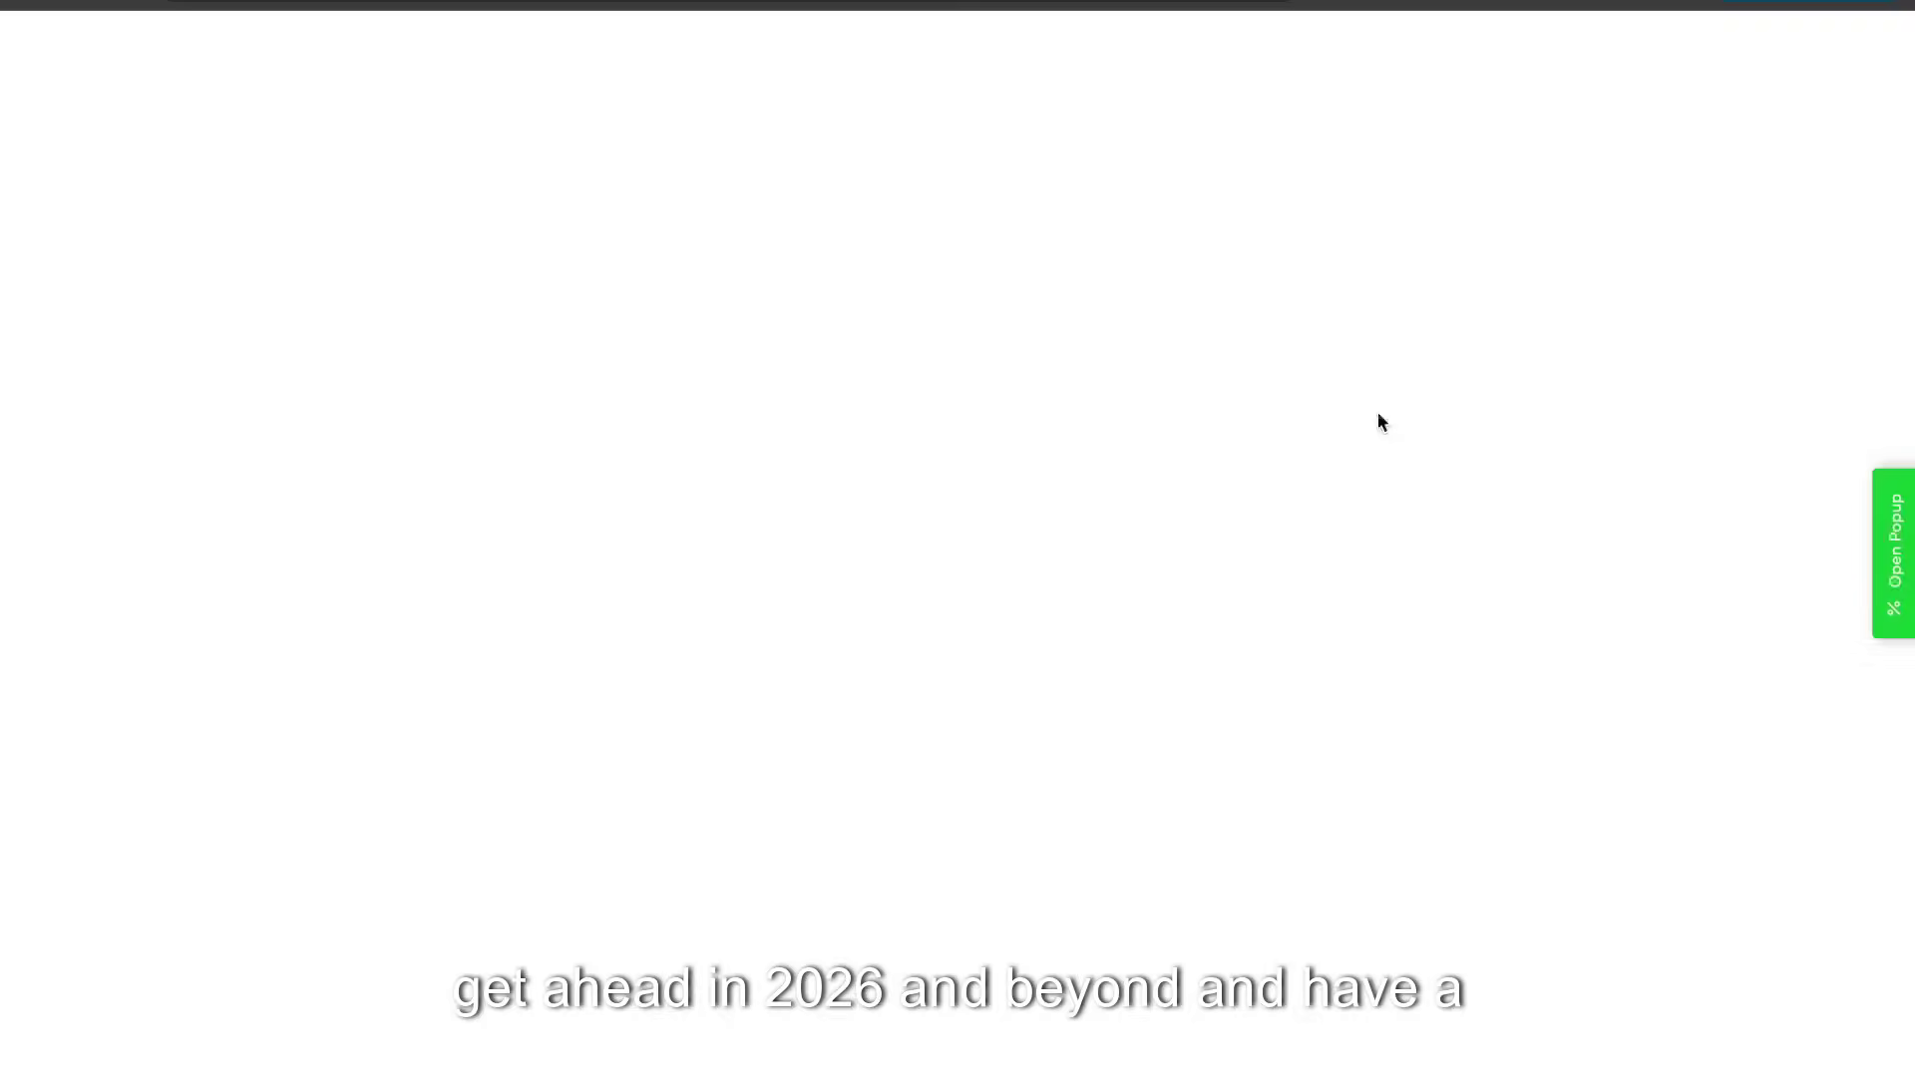
scroll(1378, 419, down, 5)
scroll(1381, 421, down, 3)
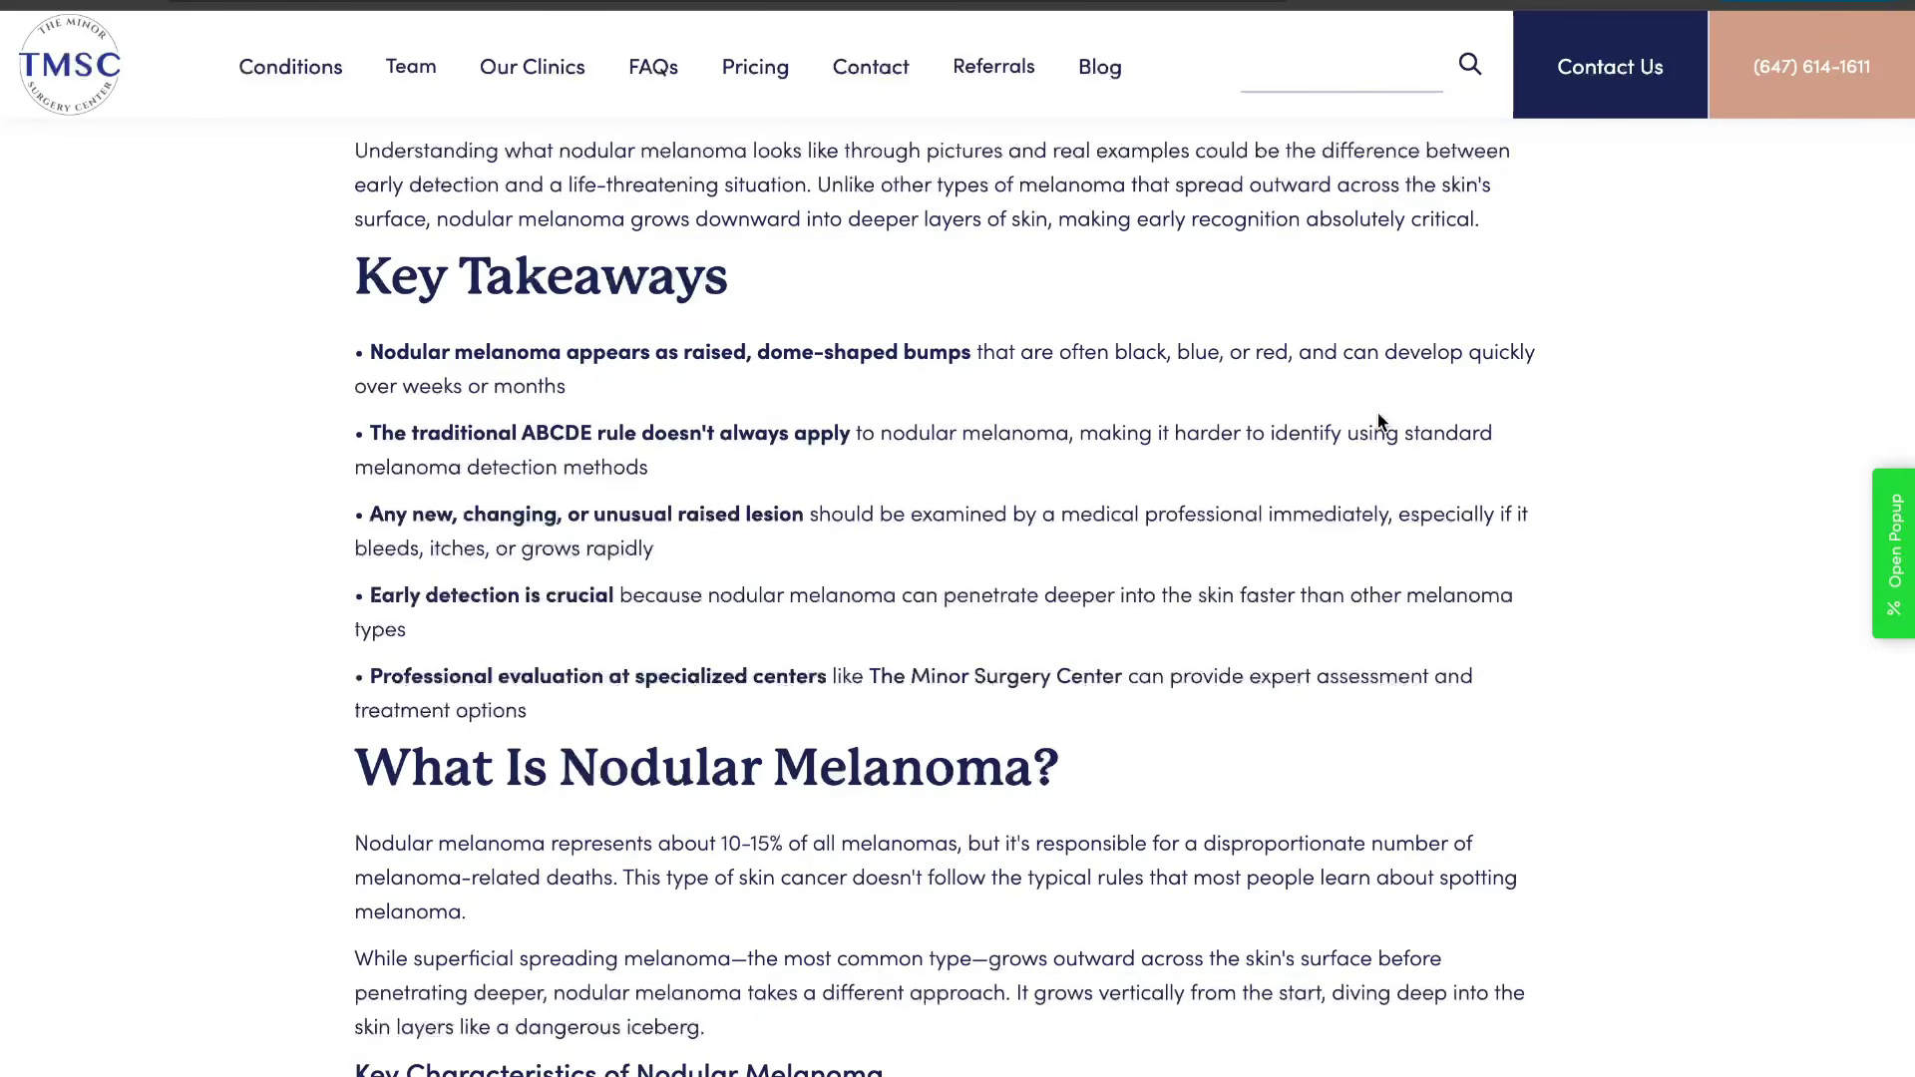
scroll(1381, 421, down, 10)
scroll(1379, 421, down, 15)
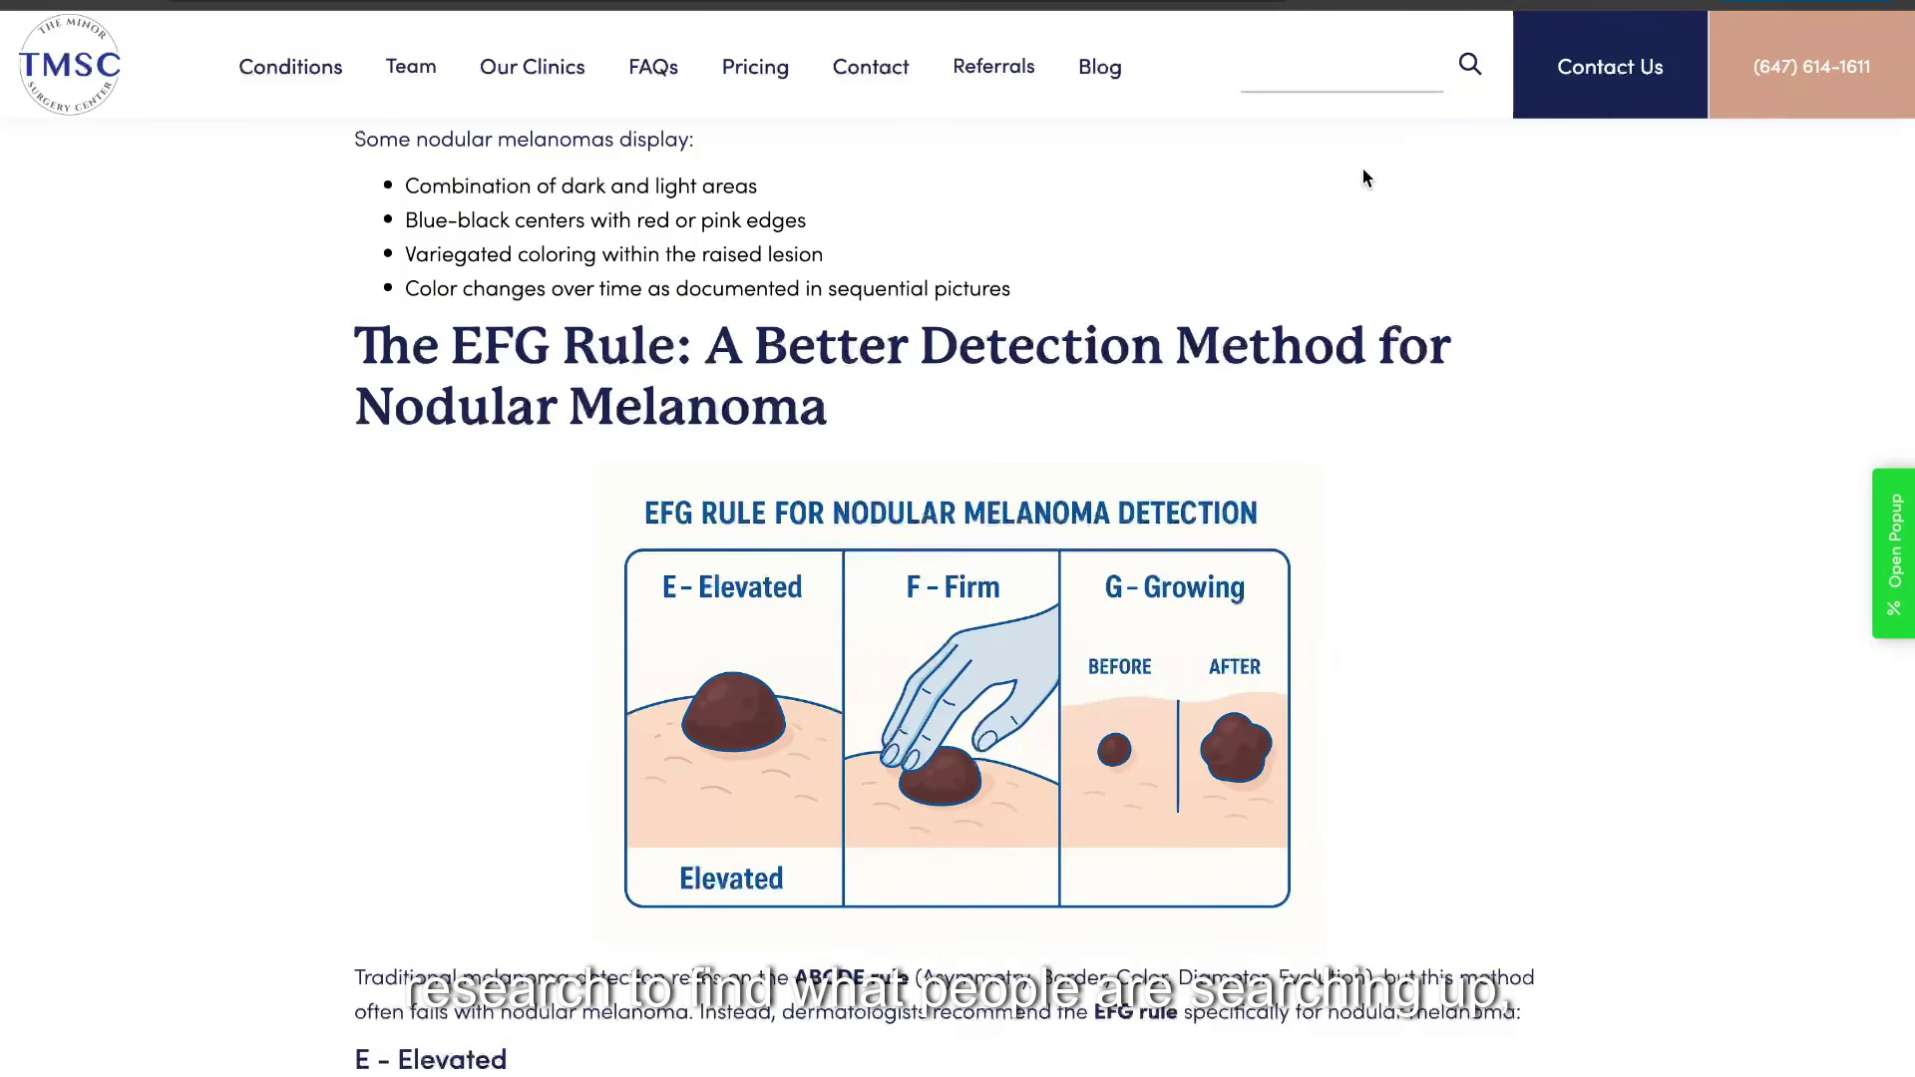
Switch to the WordRocket homepage and look over its product overview
click(1471, 3)
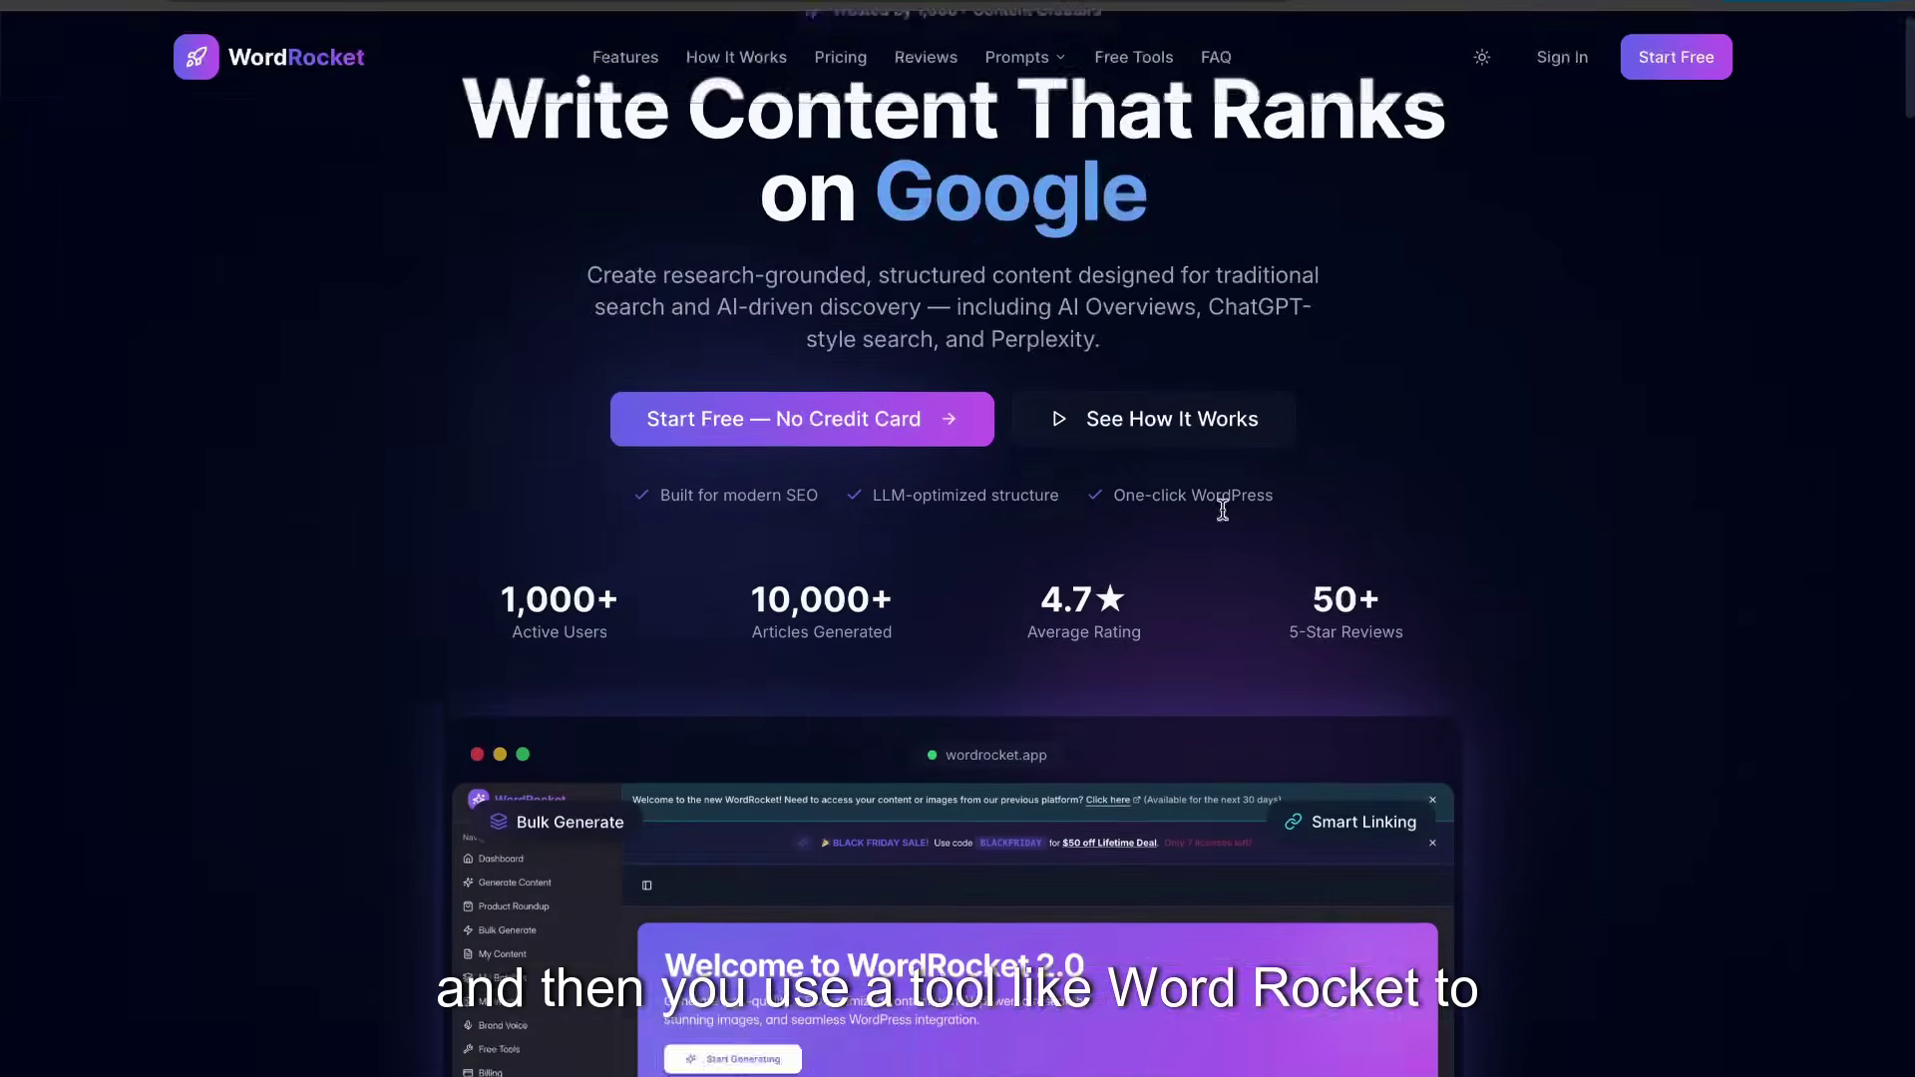
scroll(1225, 518, down, 10)
scroll(1348, 167, up, 2)
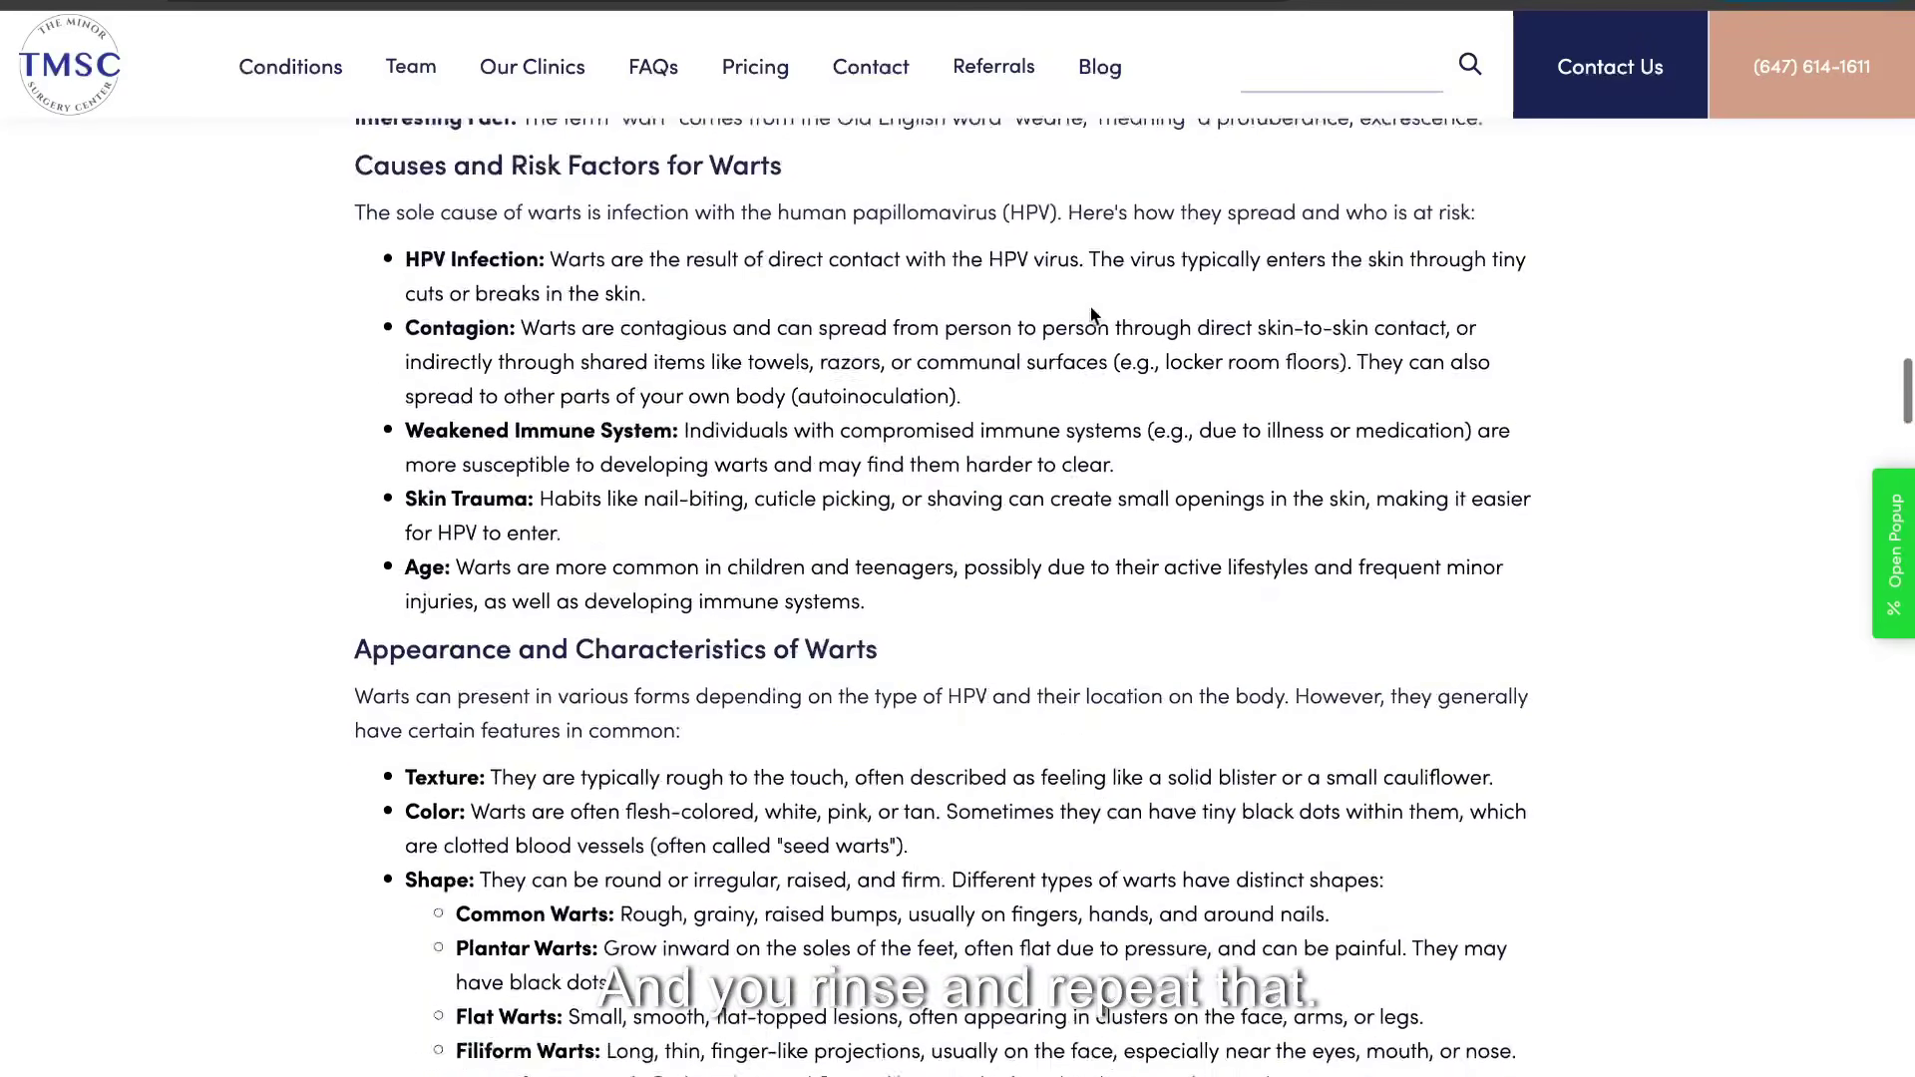
Switch to the seborrheic keratosis vs wart blog post and skim the remaining sections through to its references
scroll(1091, 315, down, 15)
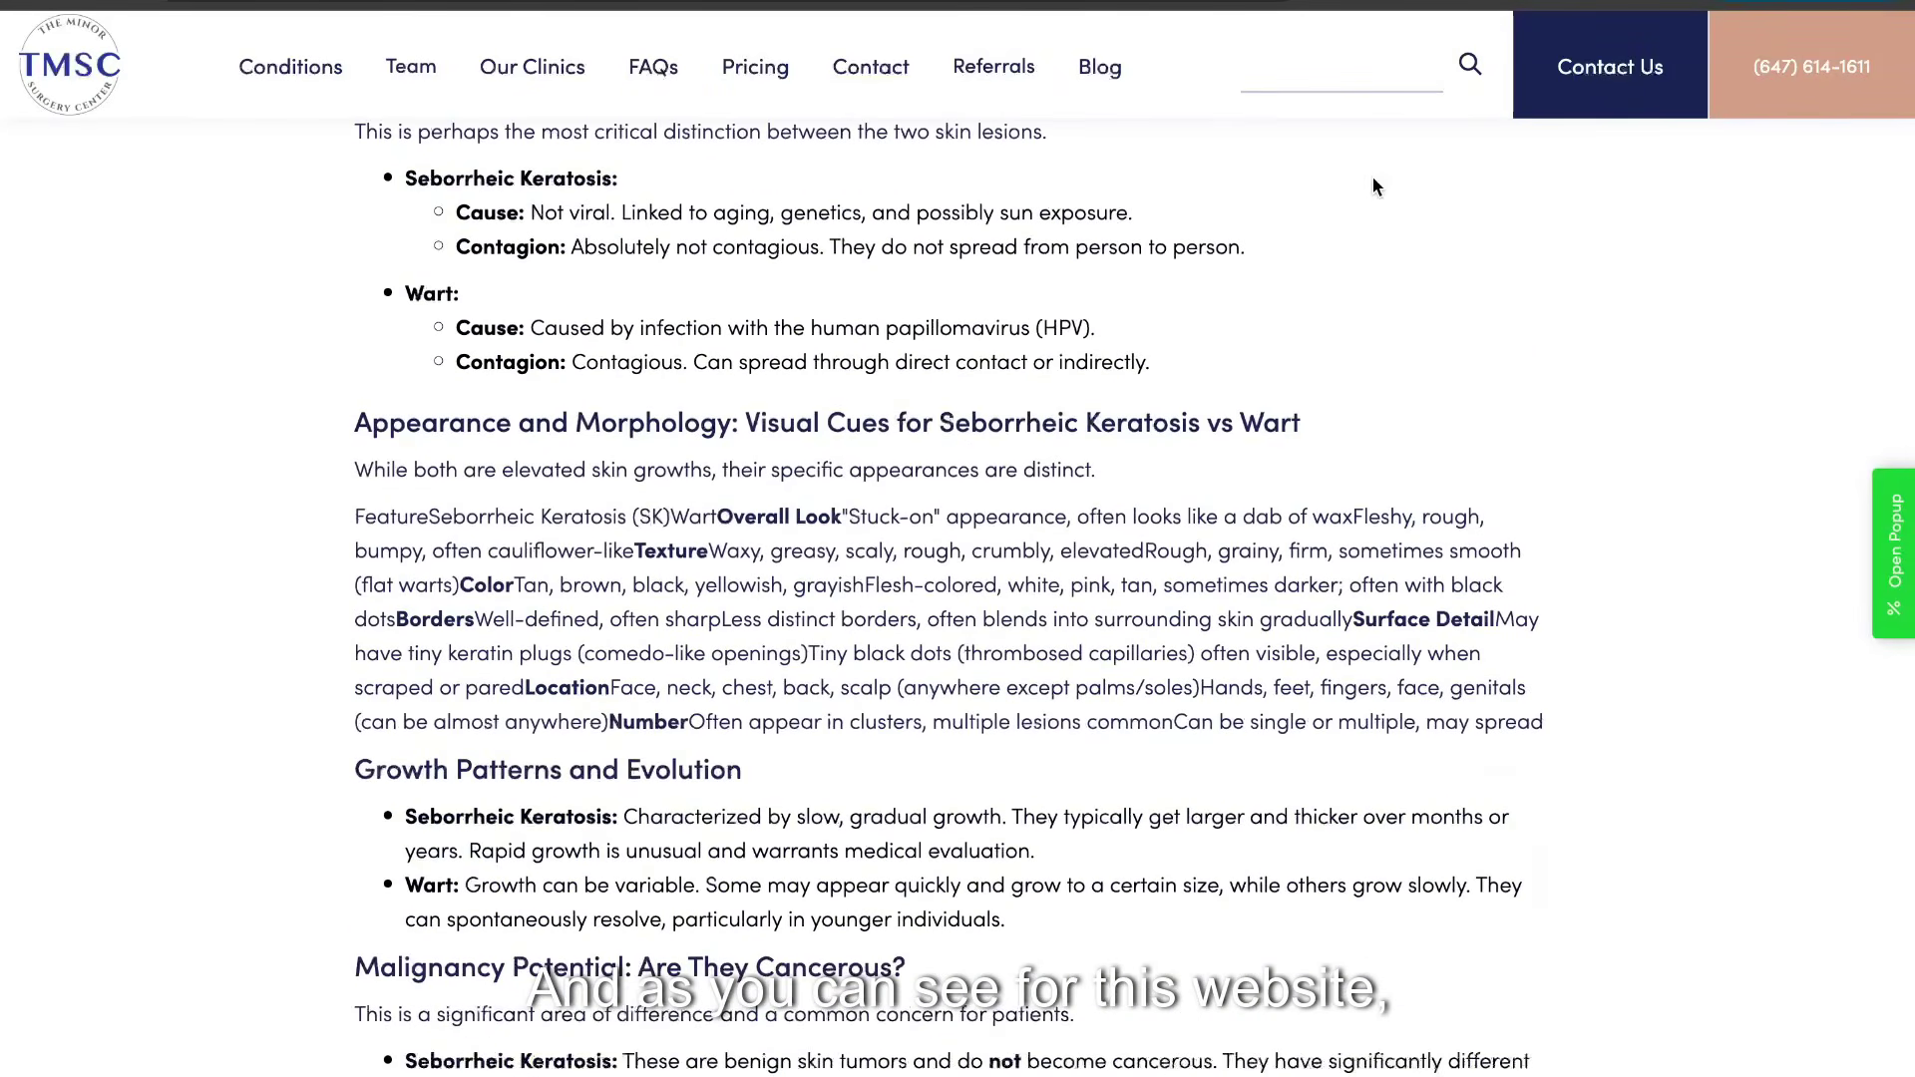
scroll(1101, 25, down, 9)
scroll(1100, 25, down, 15)
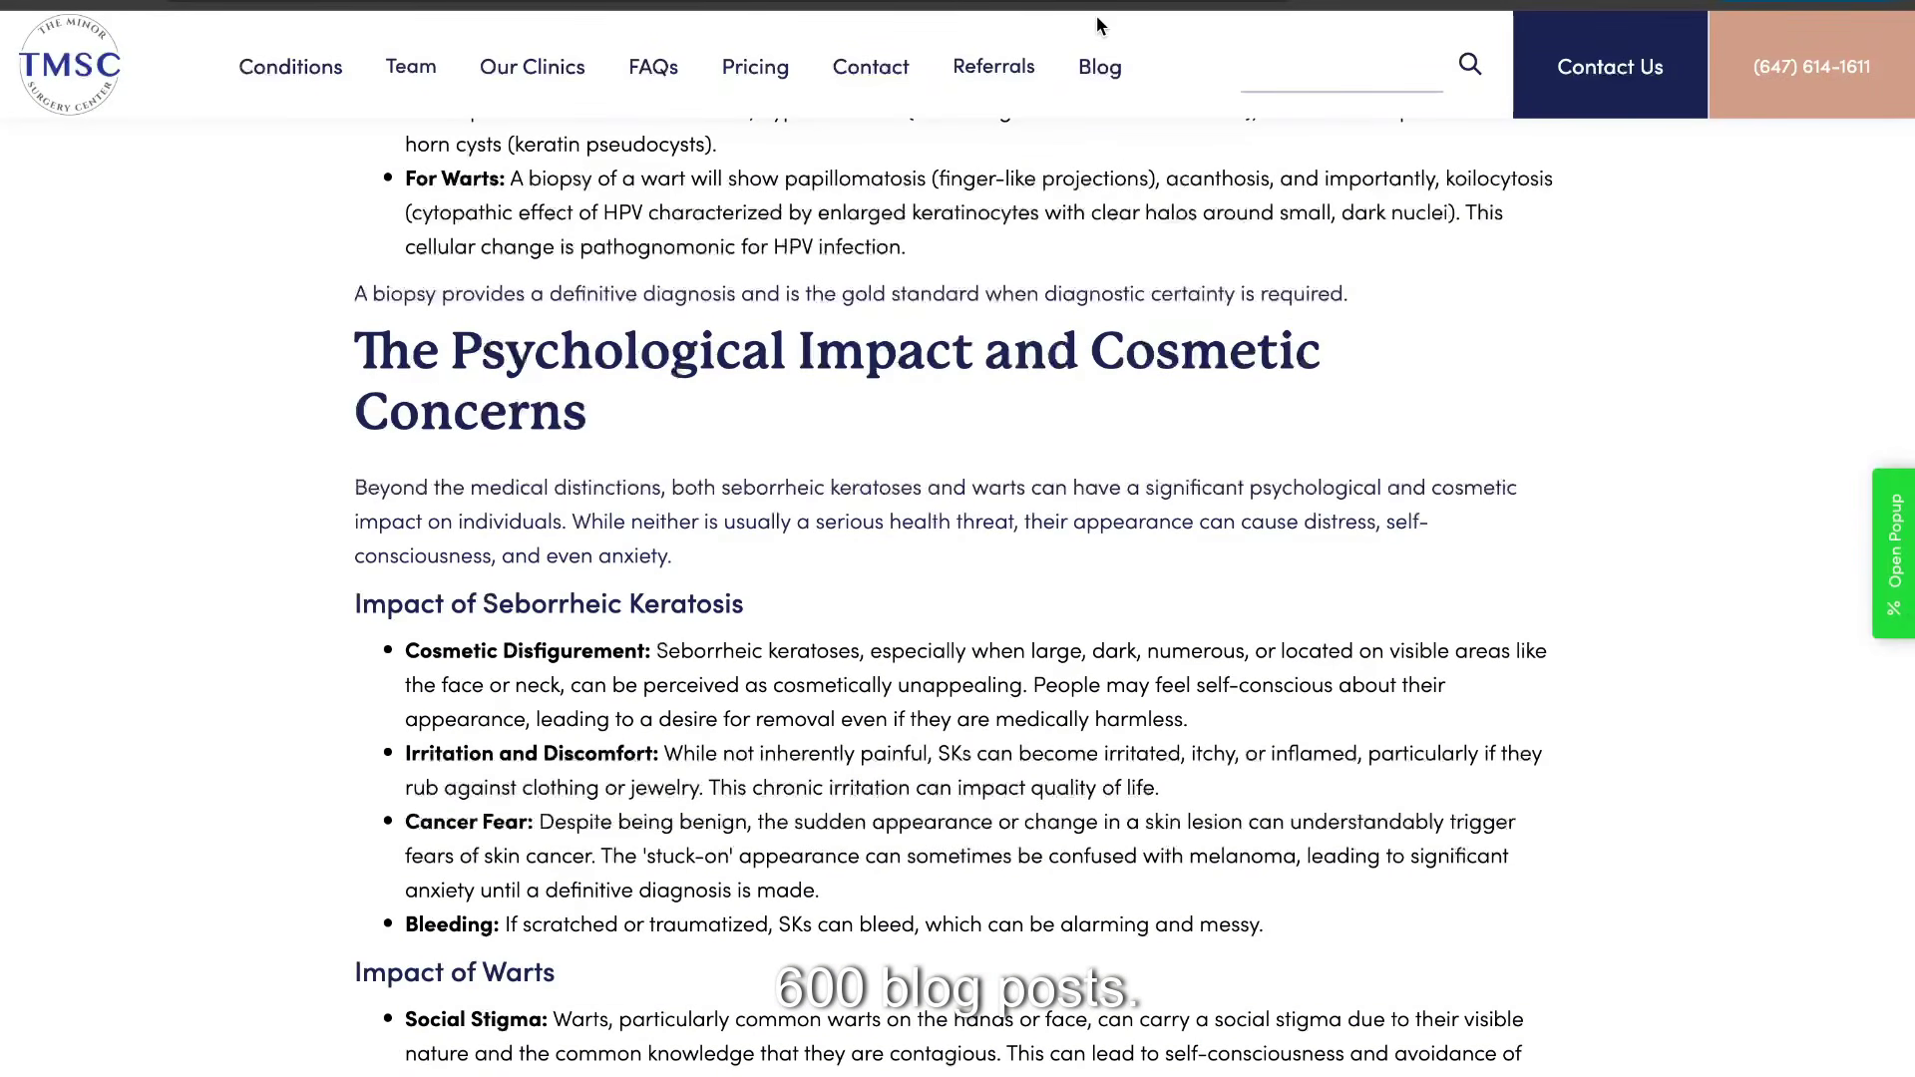
scroll(1084, 439, down, 15)
scroll(1085, 439, down, 10)
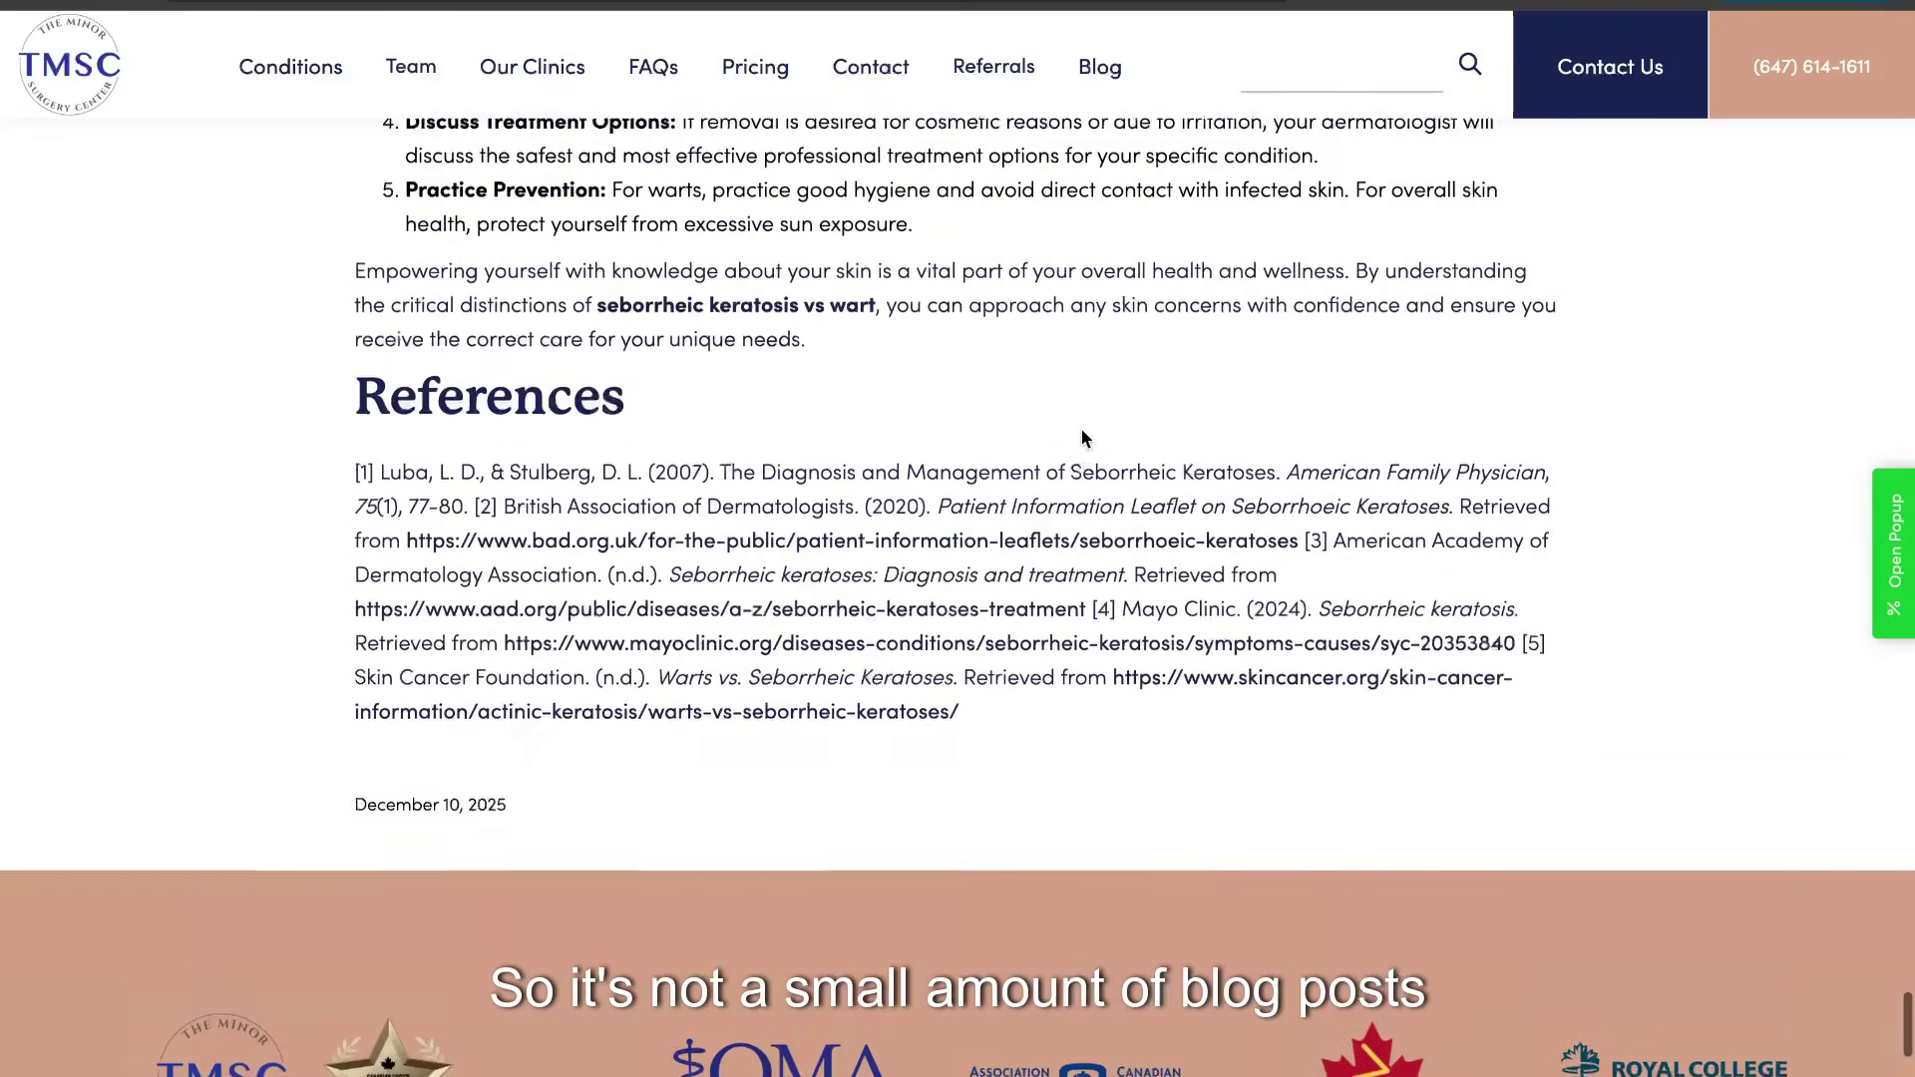
scroll(1085, 439, up, 20)
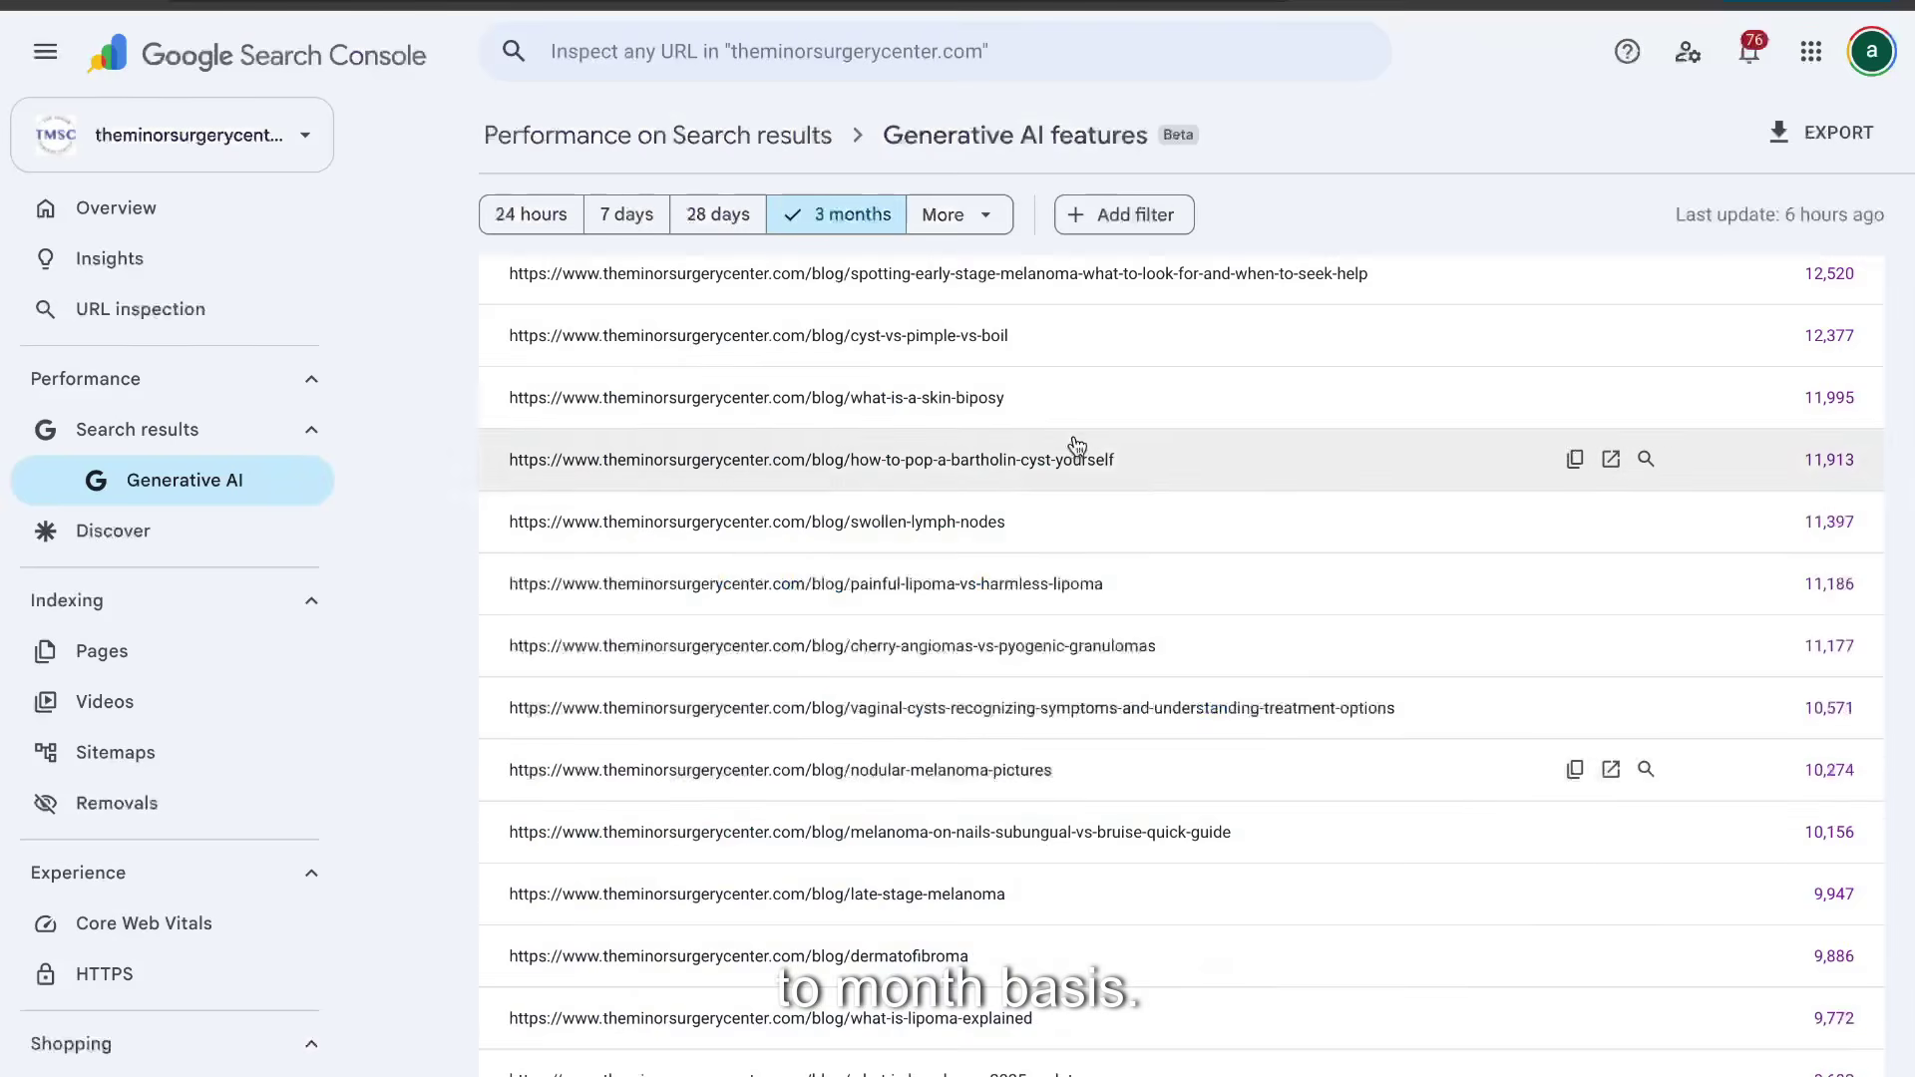
Look through more blog URLs in Search Console's Generative AI top pages list and return to the impressions chart
scroll(1077, 445, down, 5)
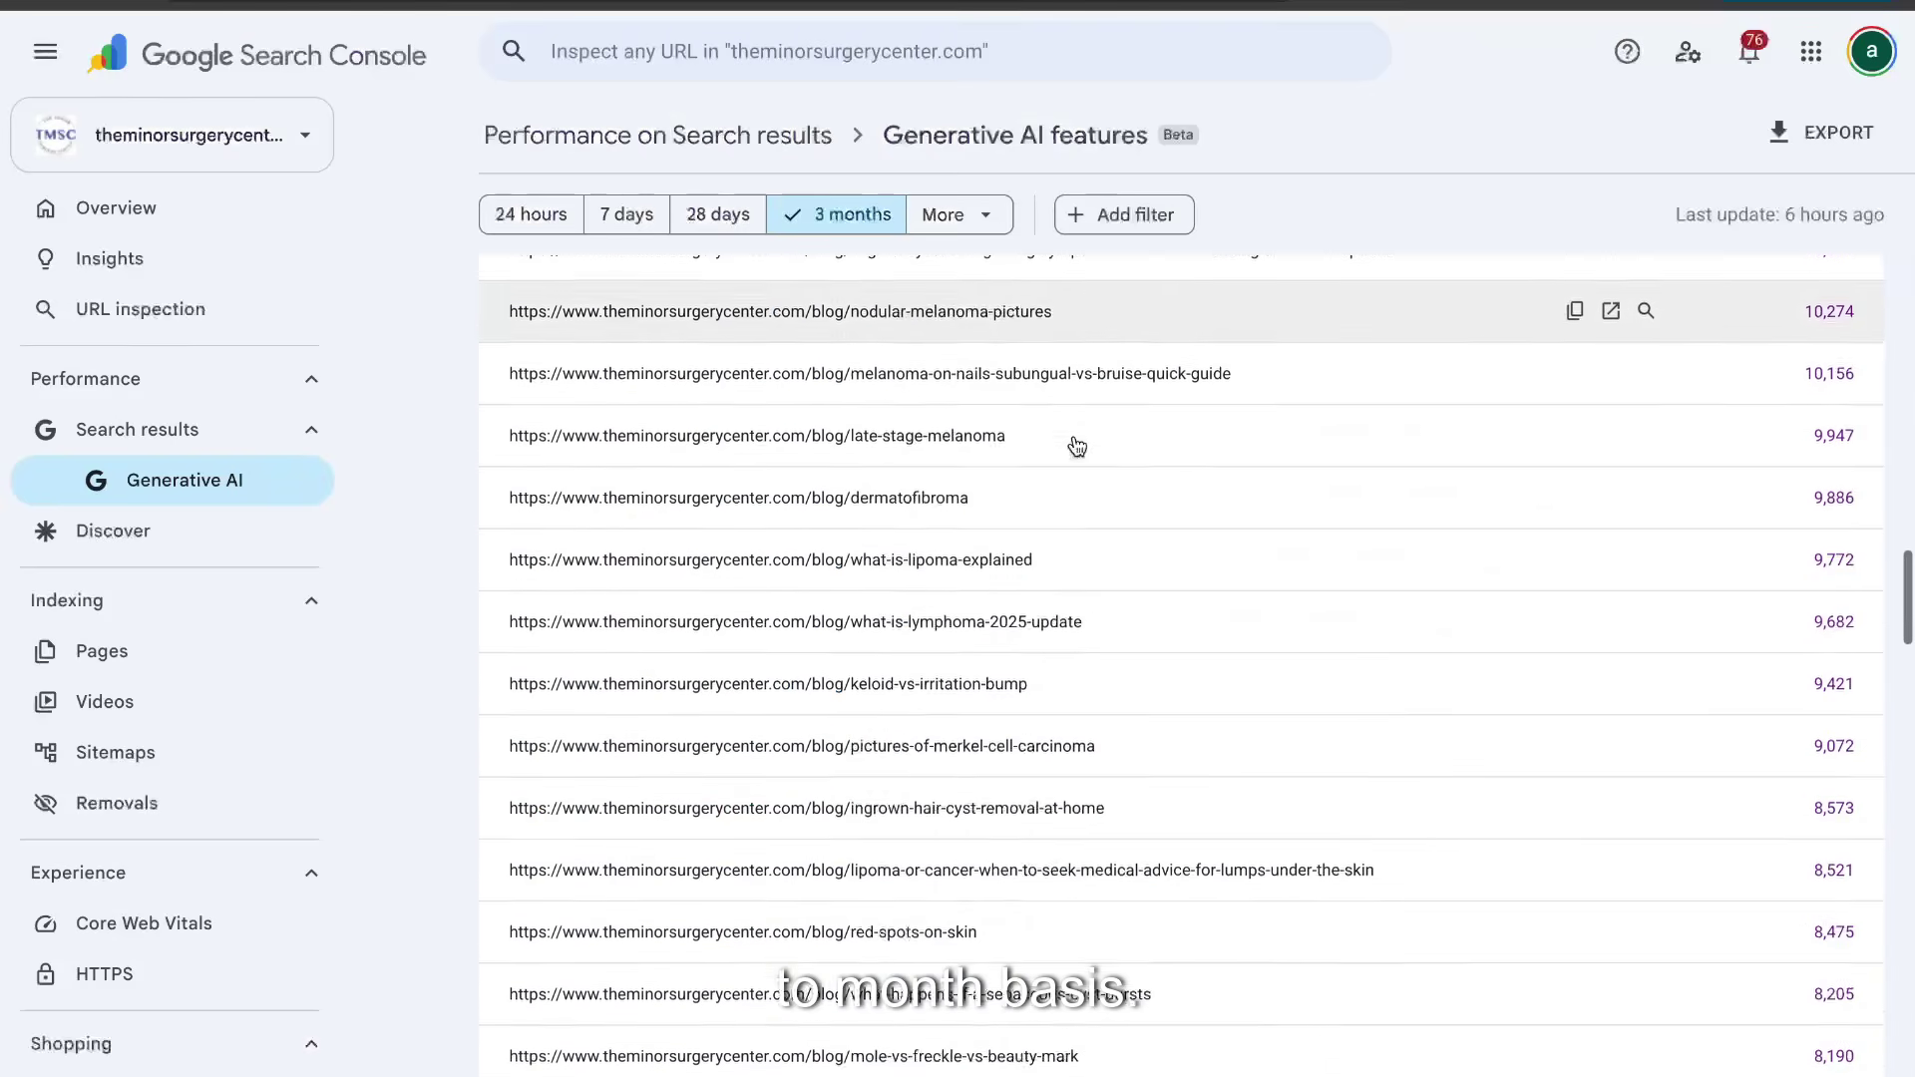
scroll(1107, 557, down, 3)
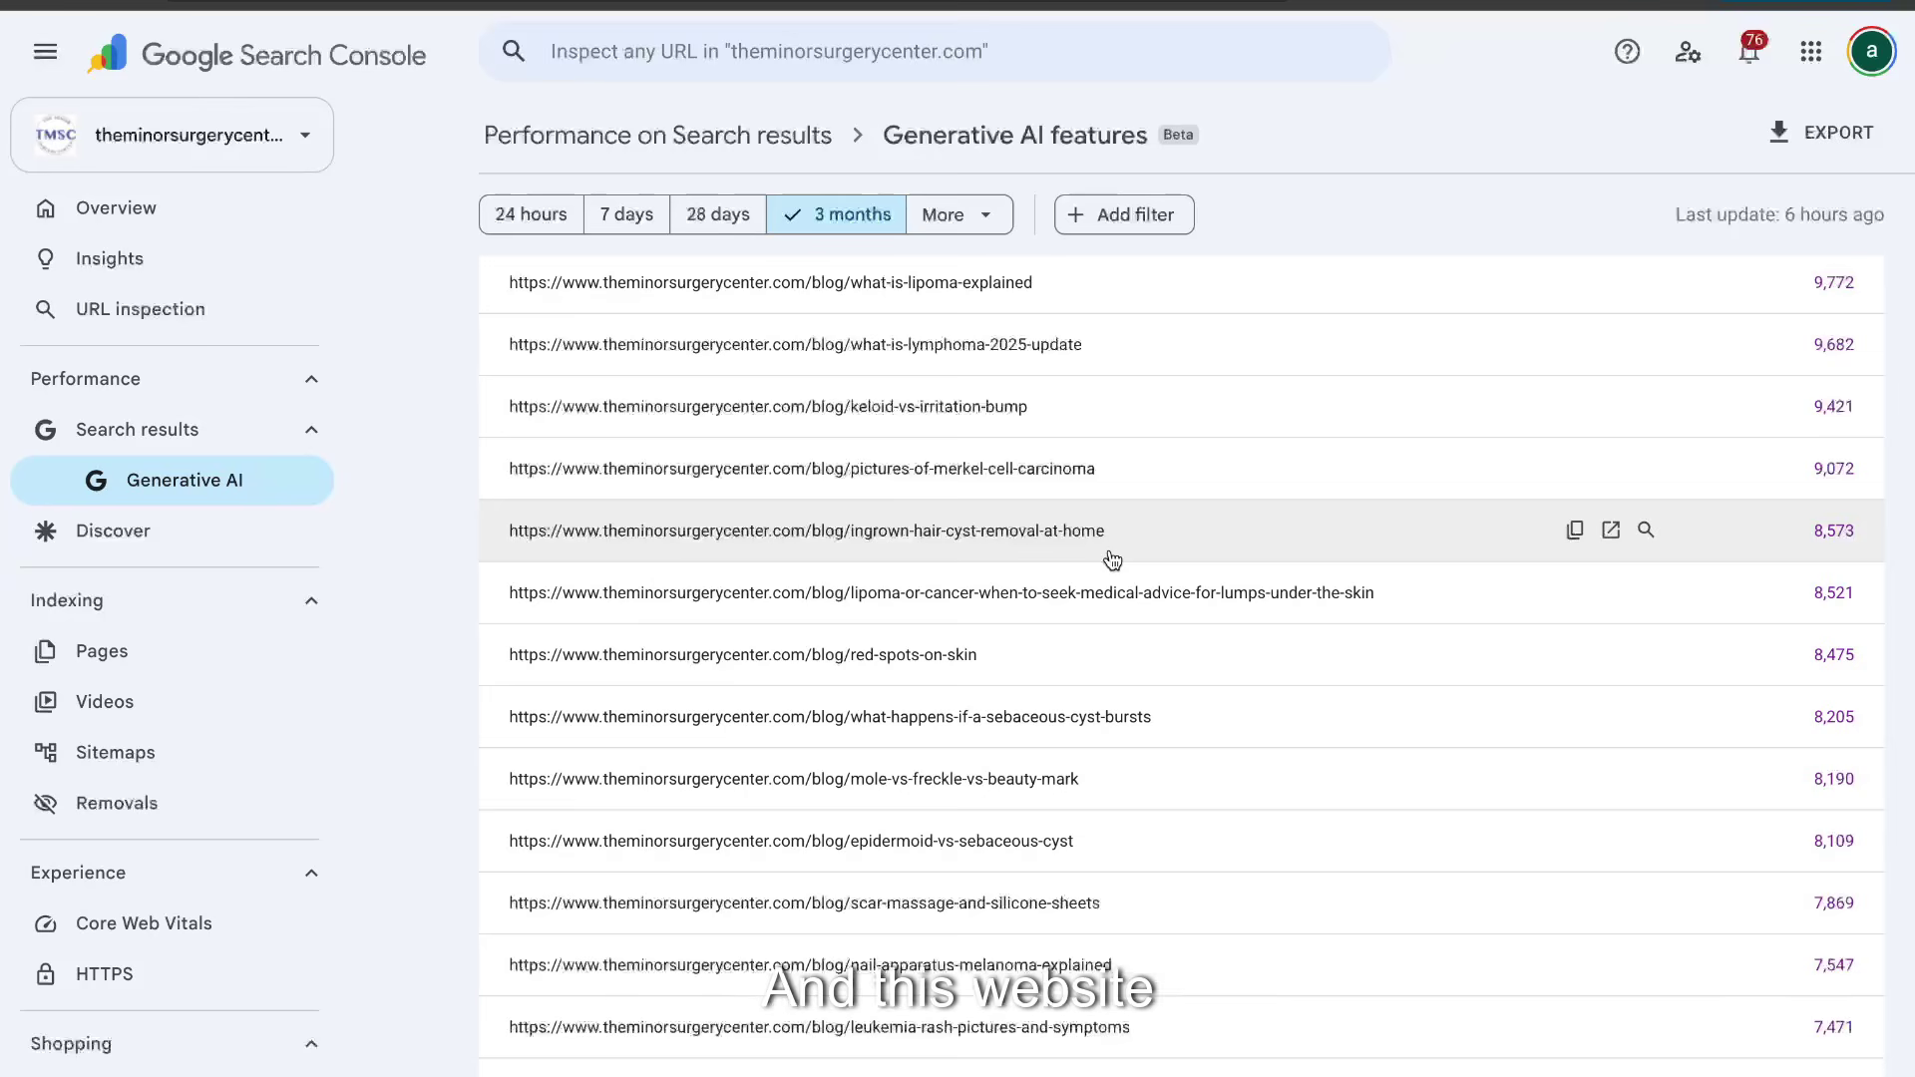
scroll(1112, 559, up, 15)
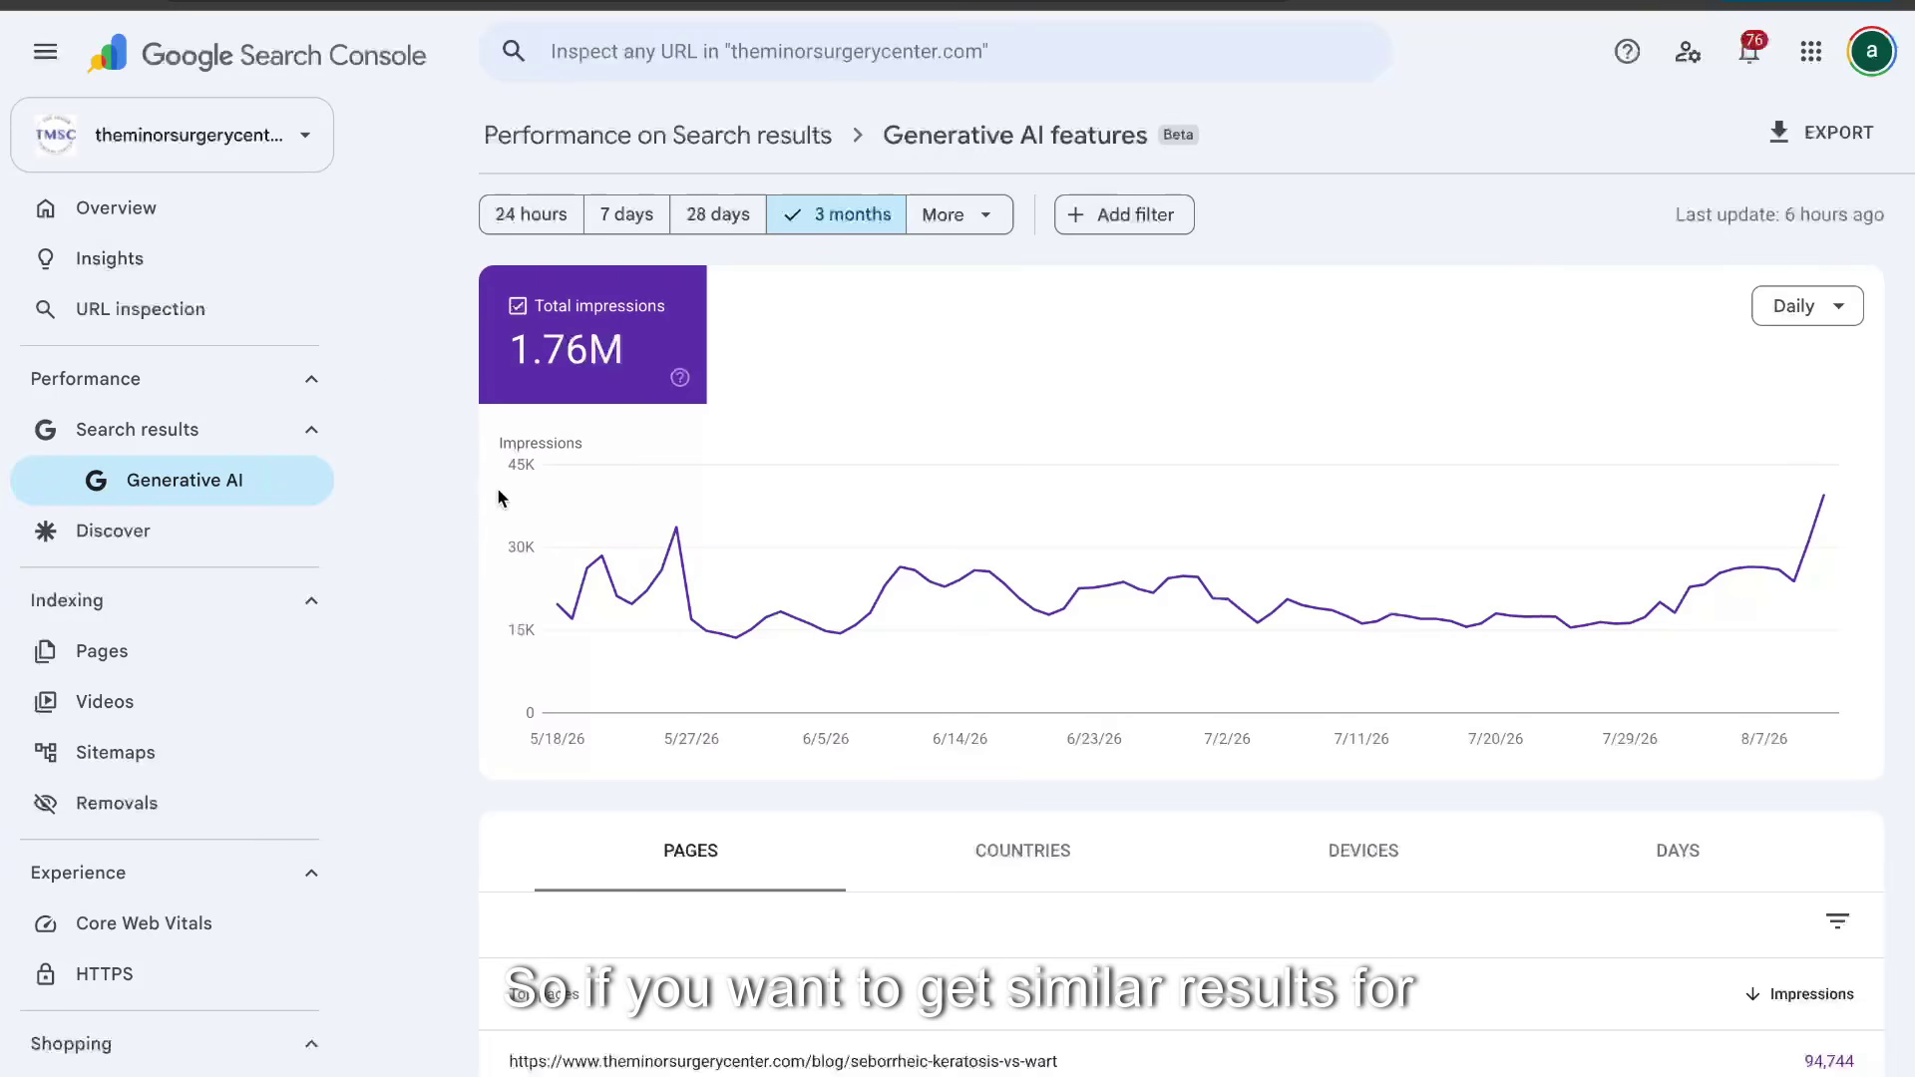
View the overall Search results performance report and go from it to the Generative AI report
mouse_move(661, 471)
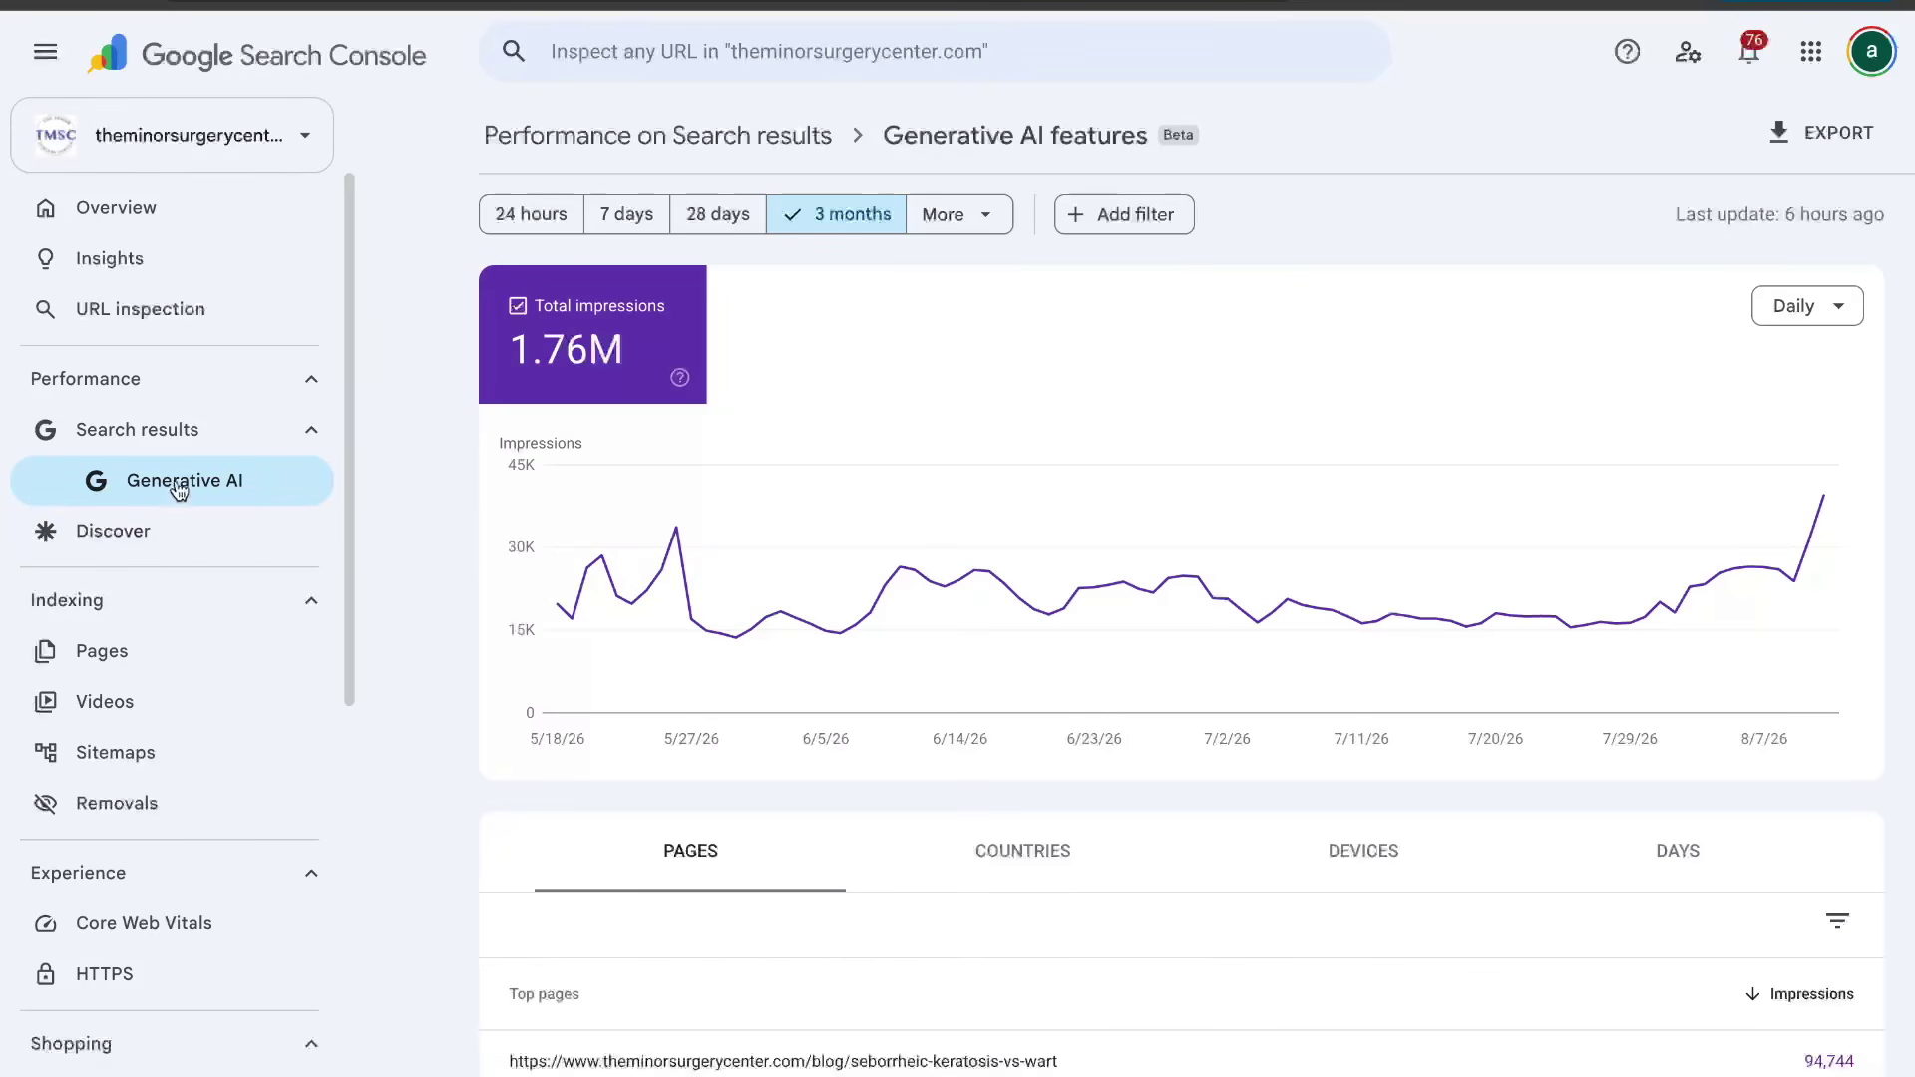
click(179, 429)
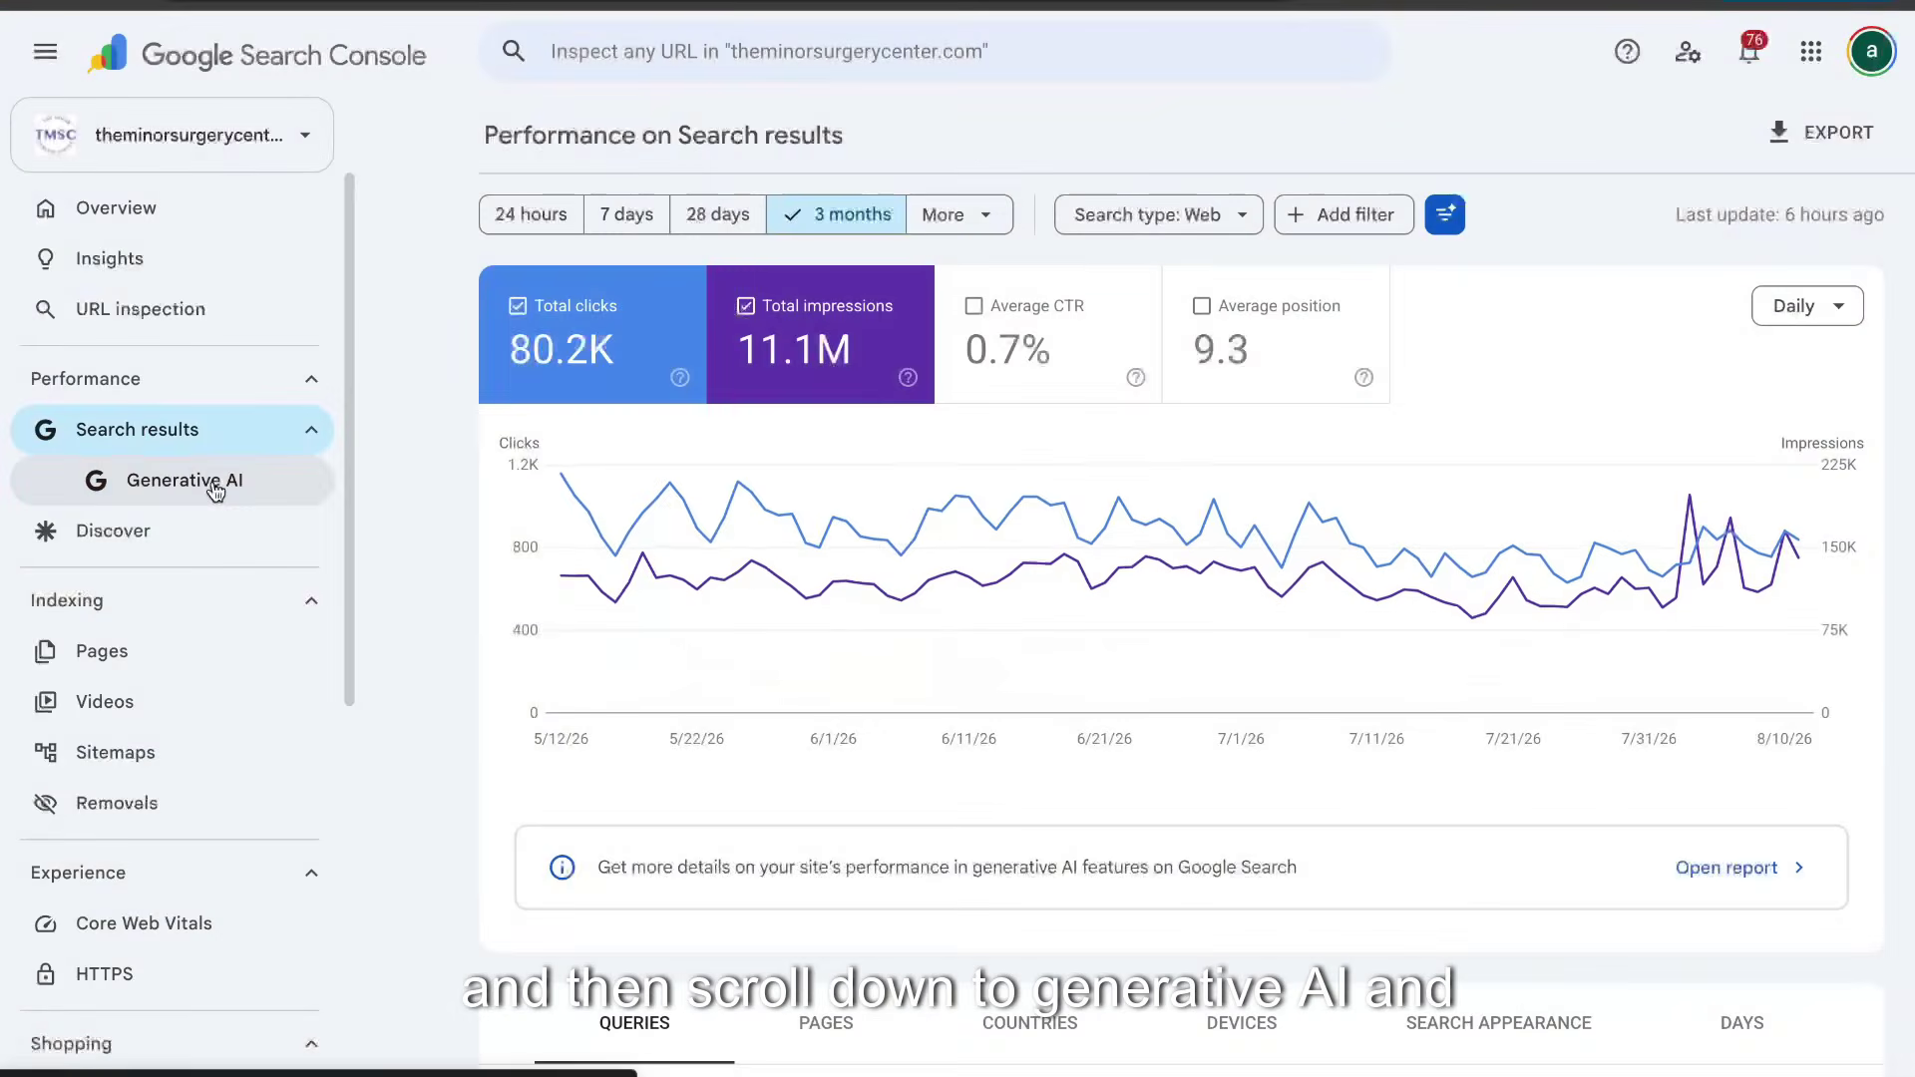
click(249, 484)
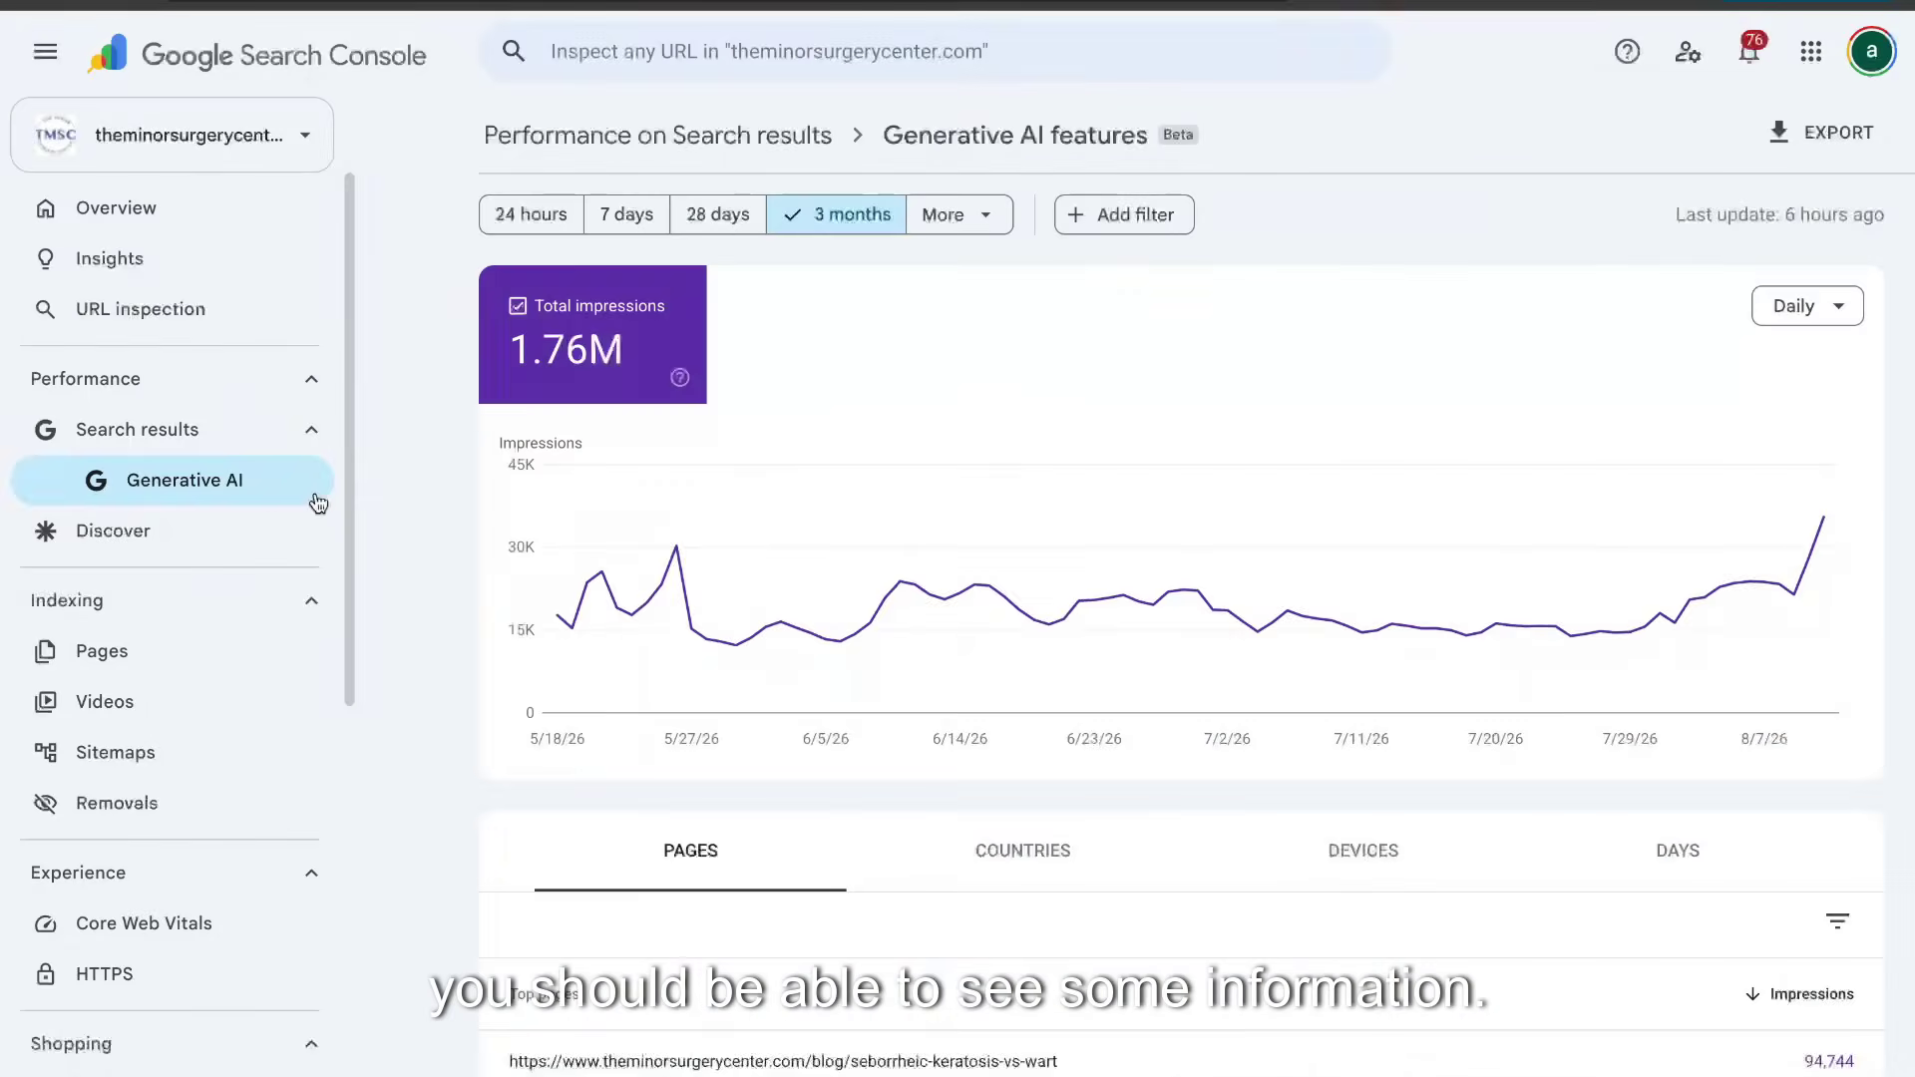
Set the Generative AI report's date range to 28 days and view the impressions chart and top pages
click(688, 225)
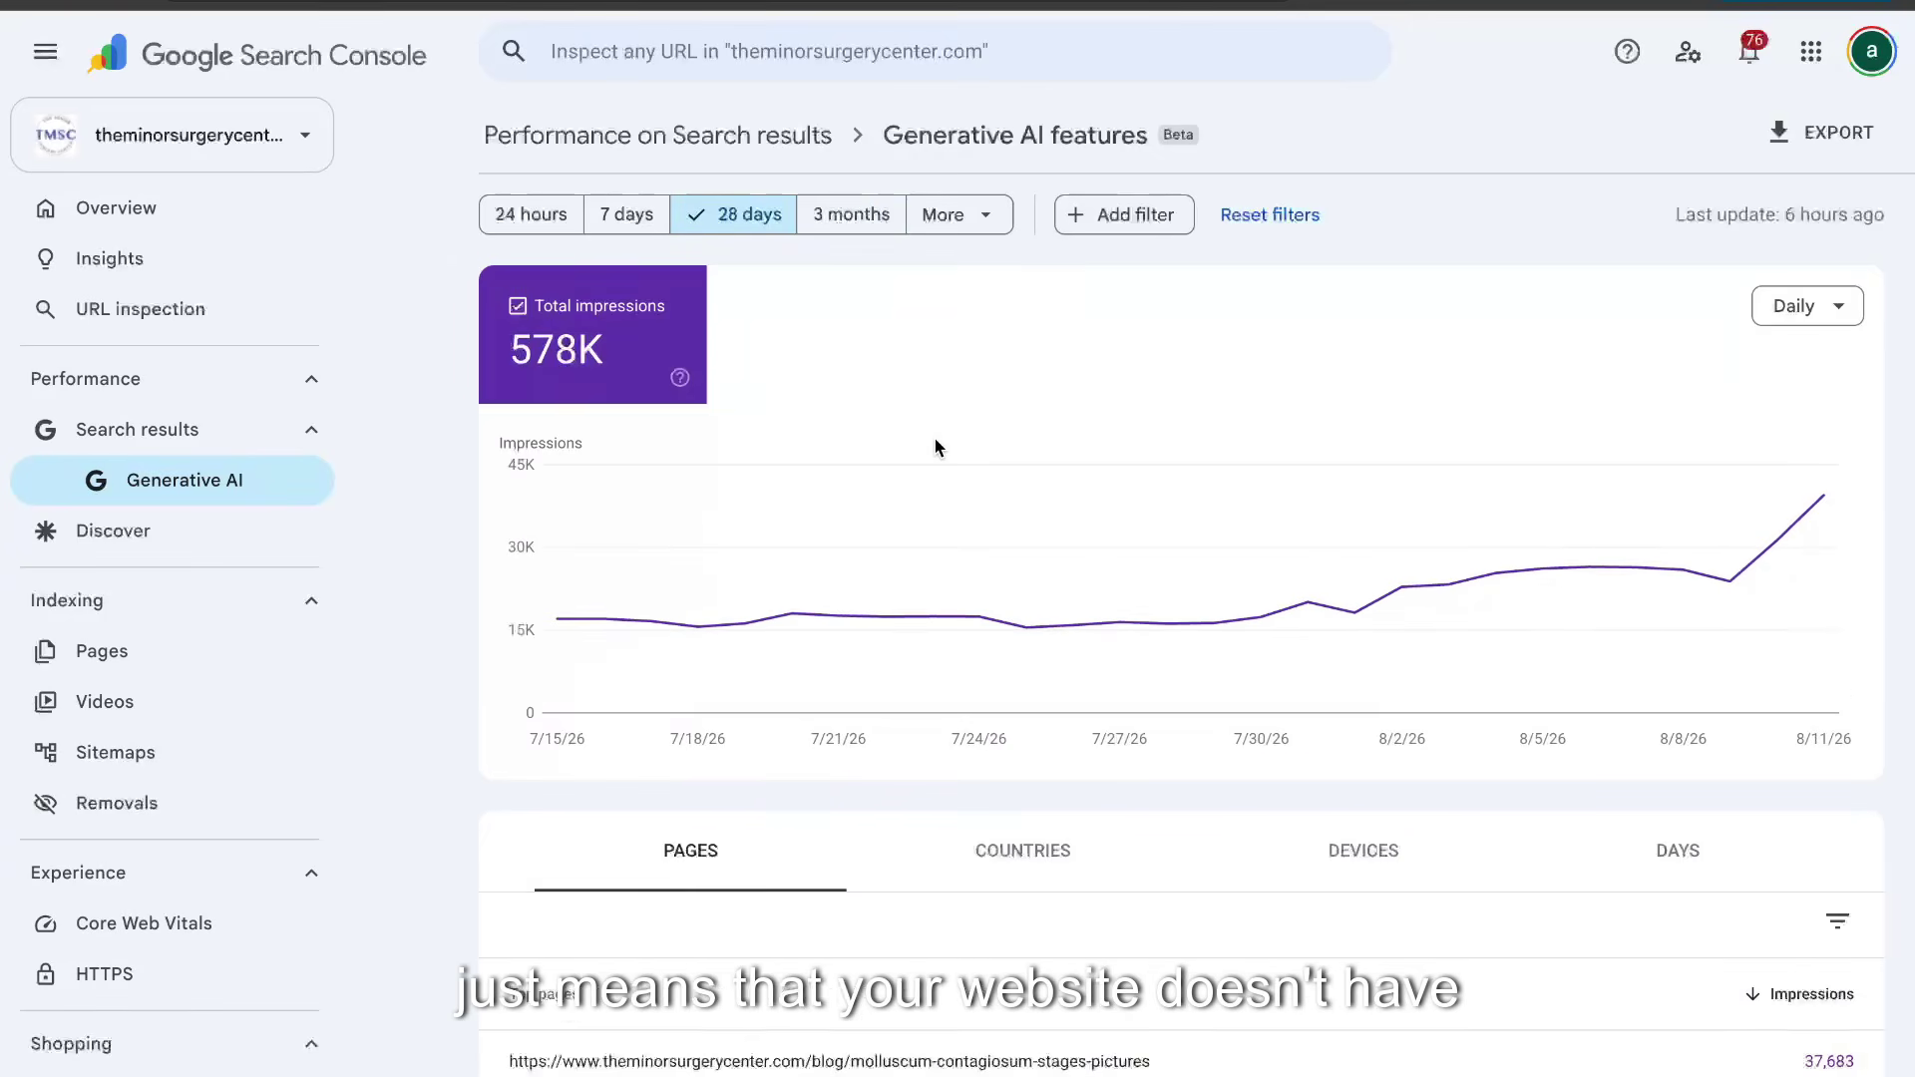
scroll(938, 447, down, 1)
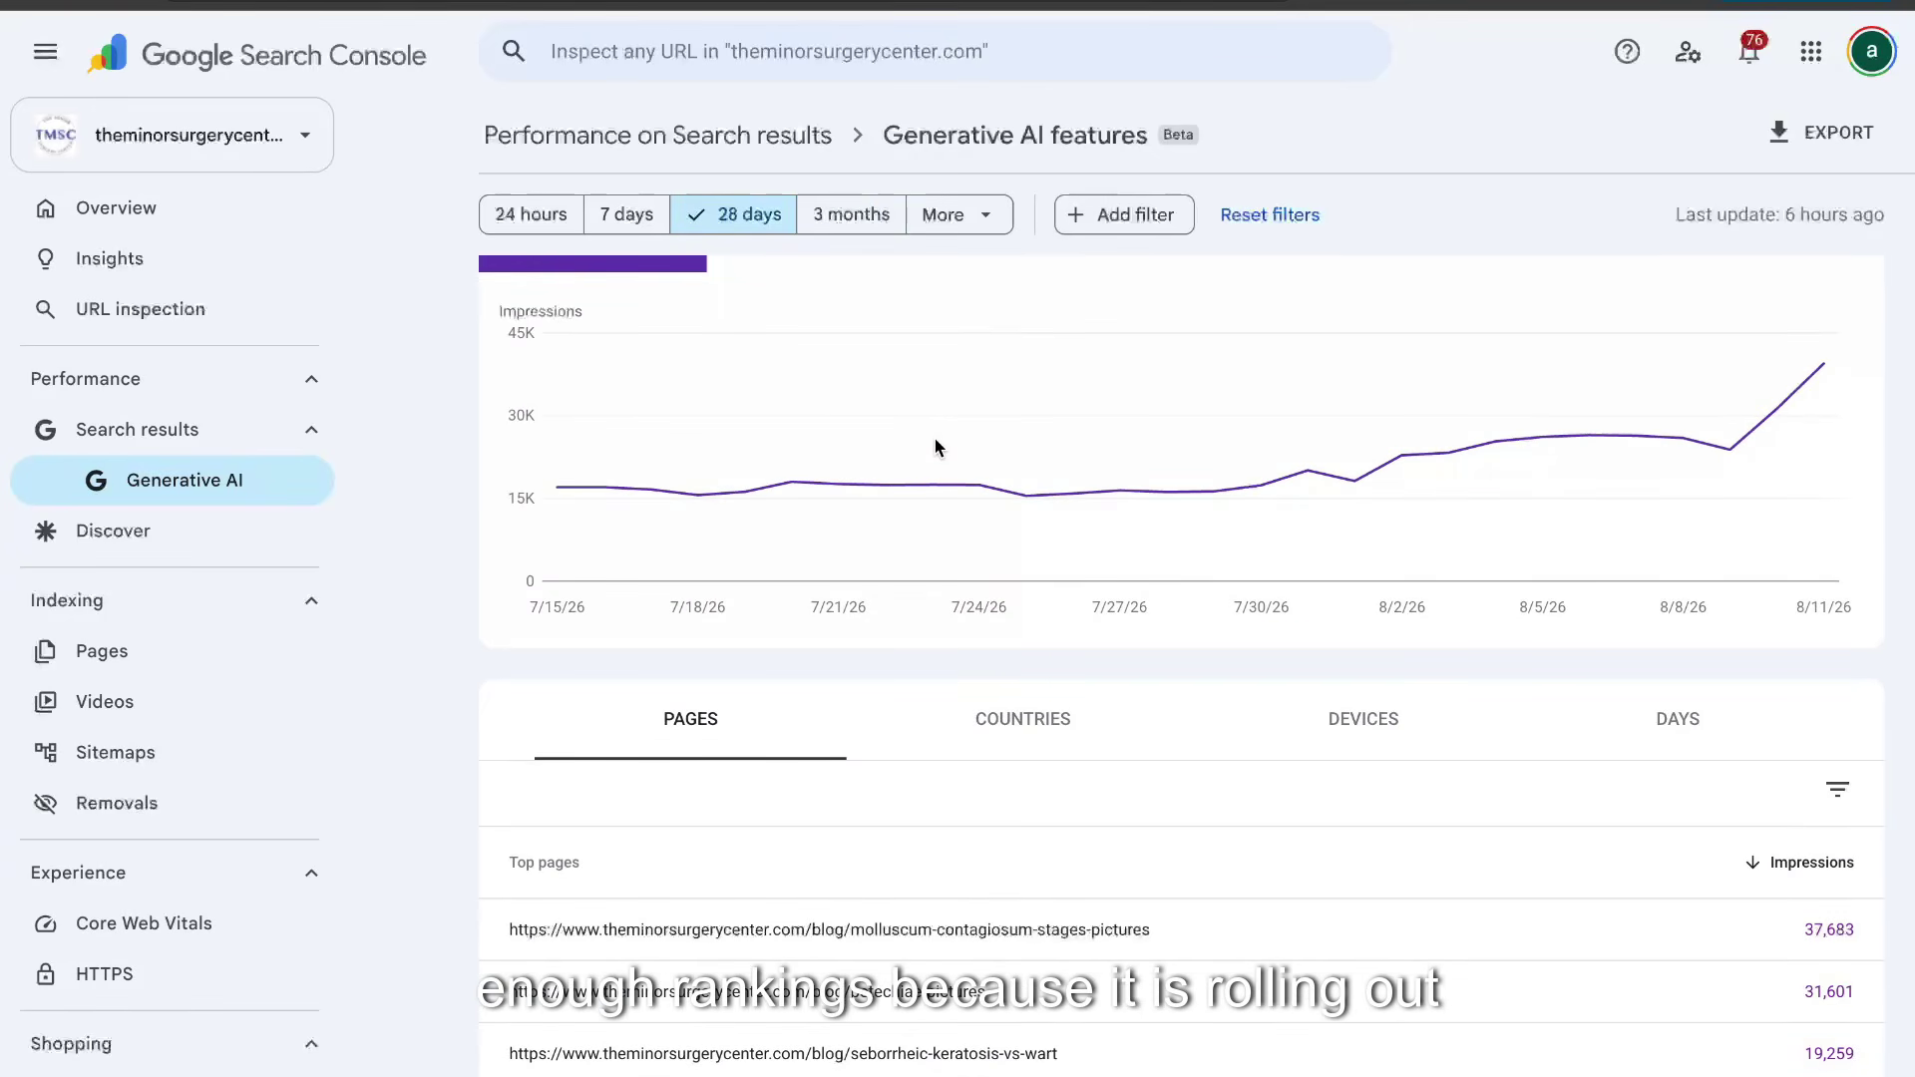
scroll(938, 447, up, 1)
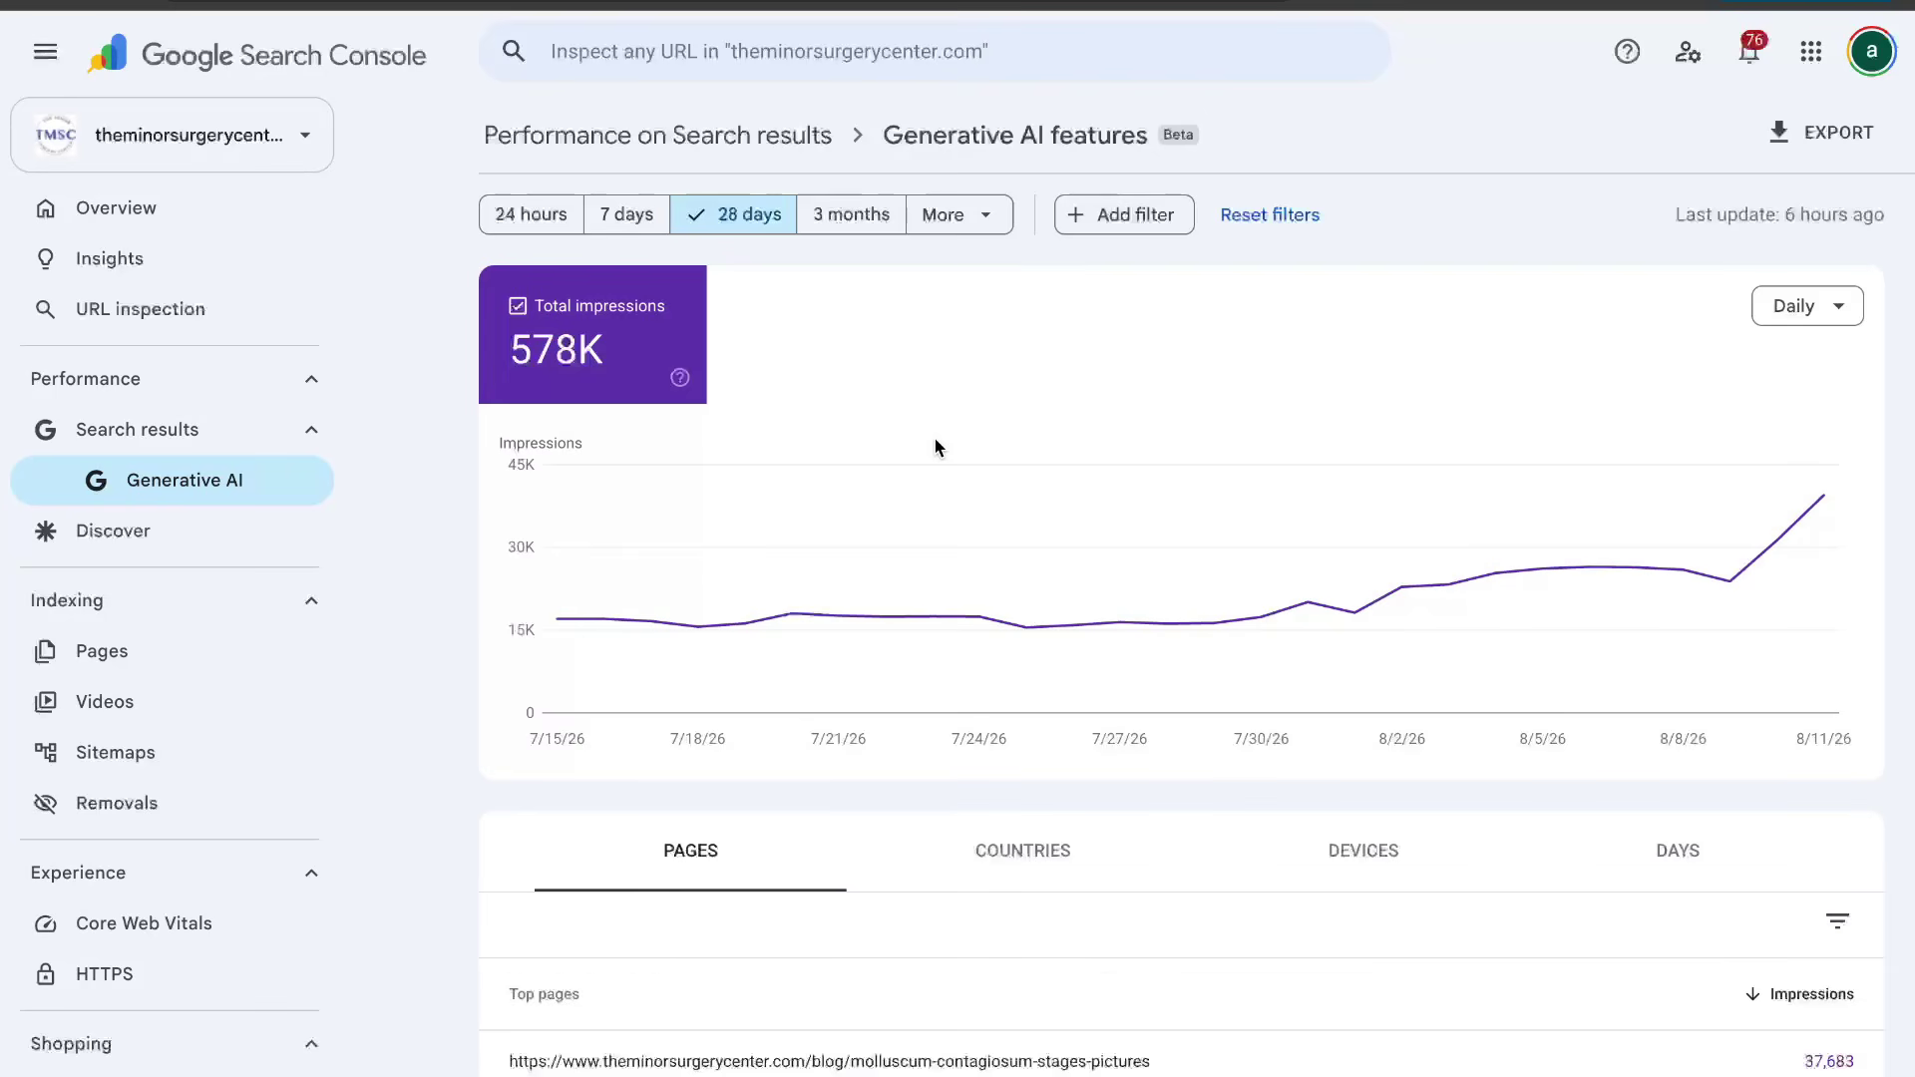
scroll(938, 447, down, 1)
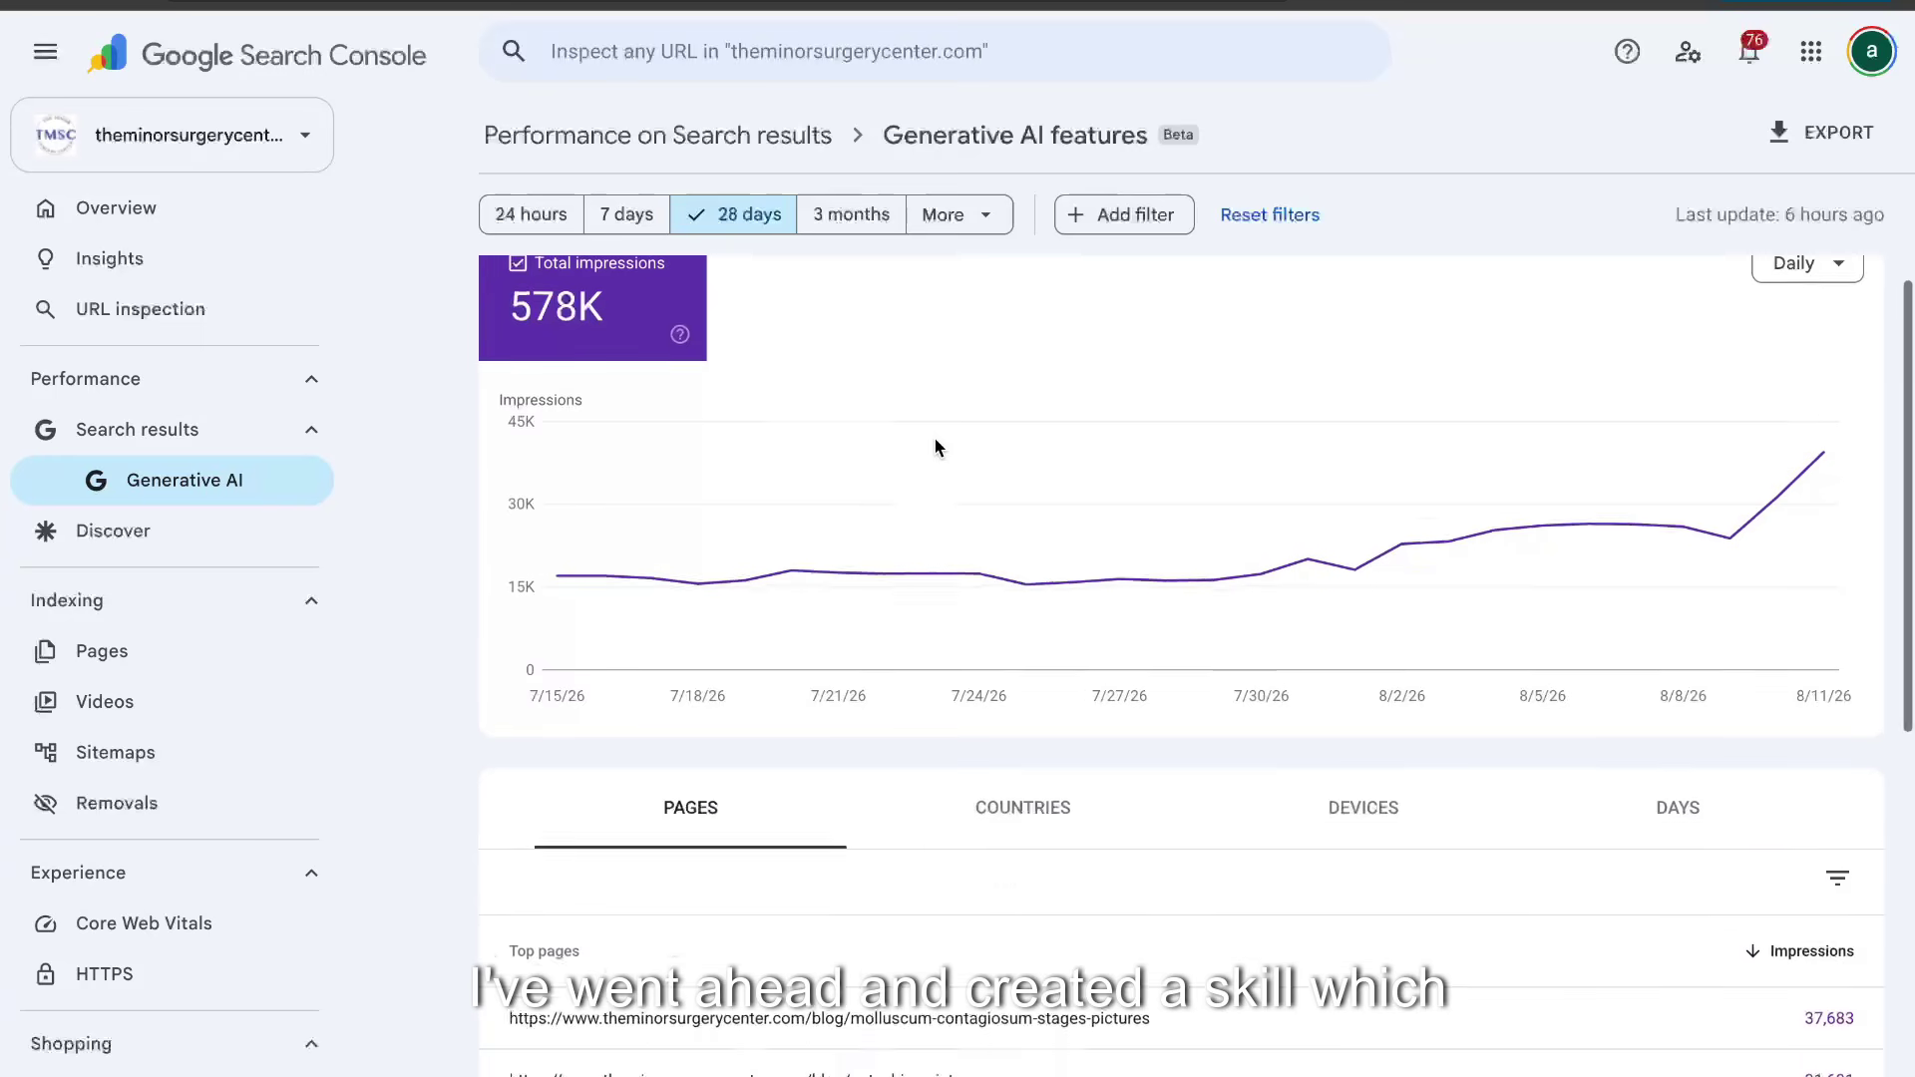
scroll(938, 446, down, 1)
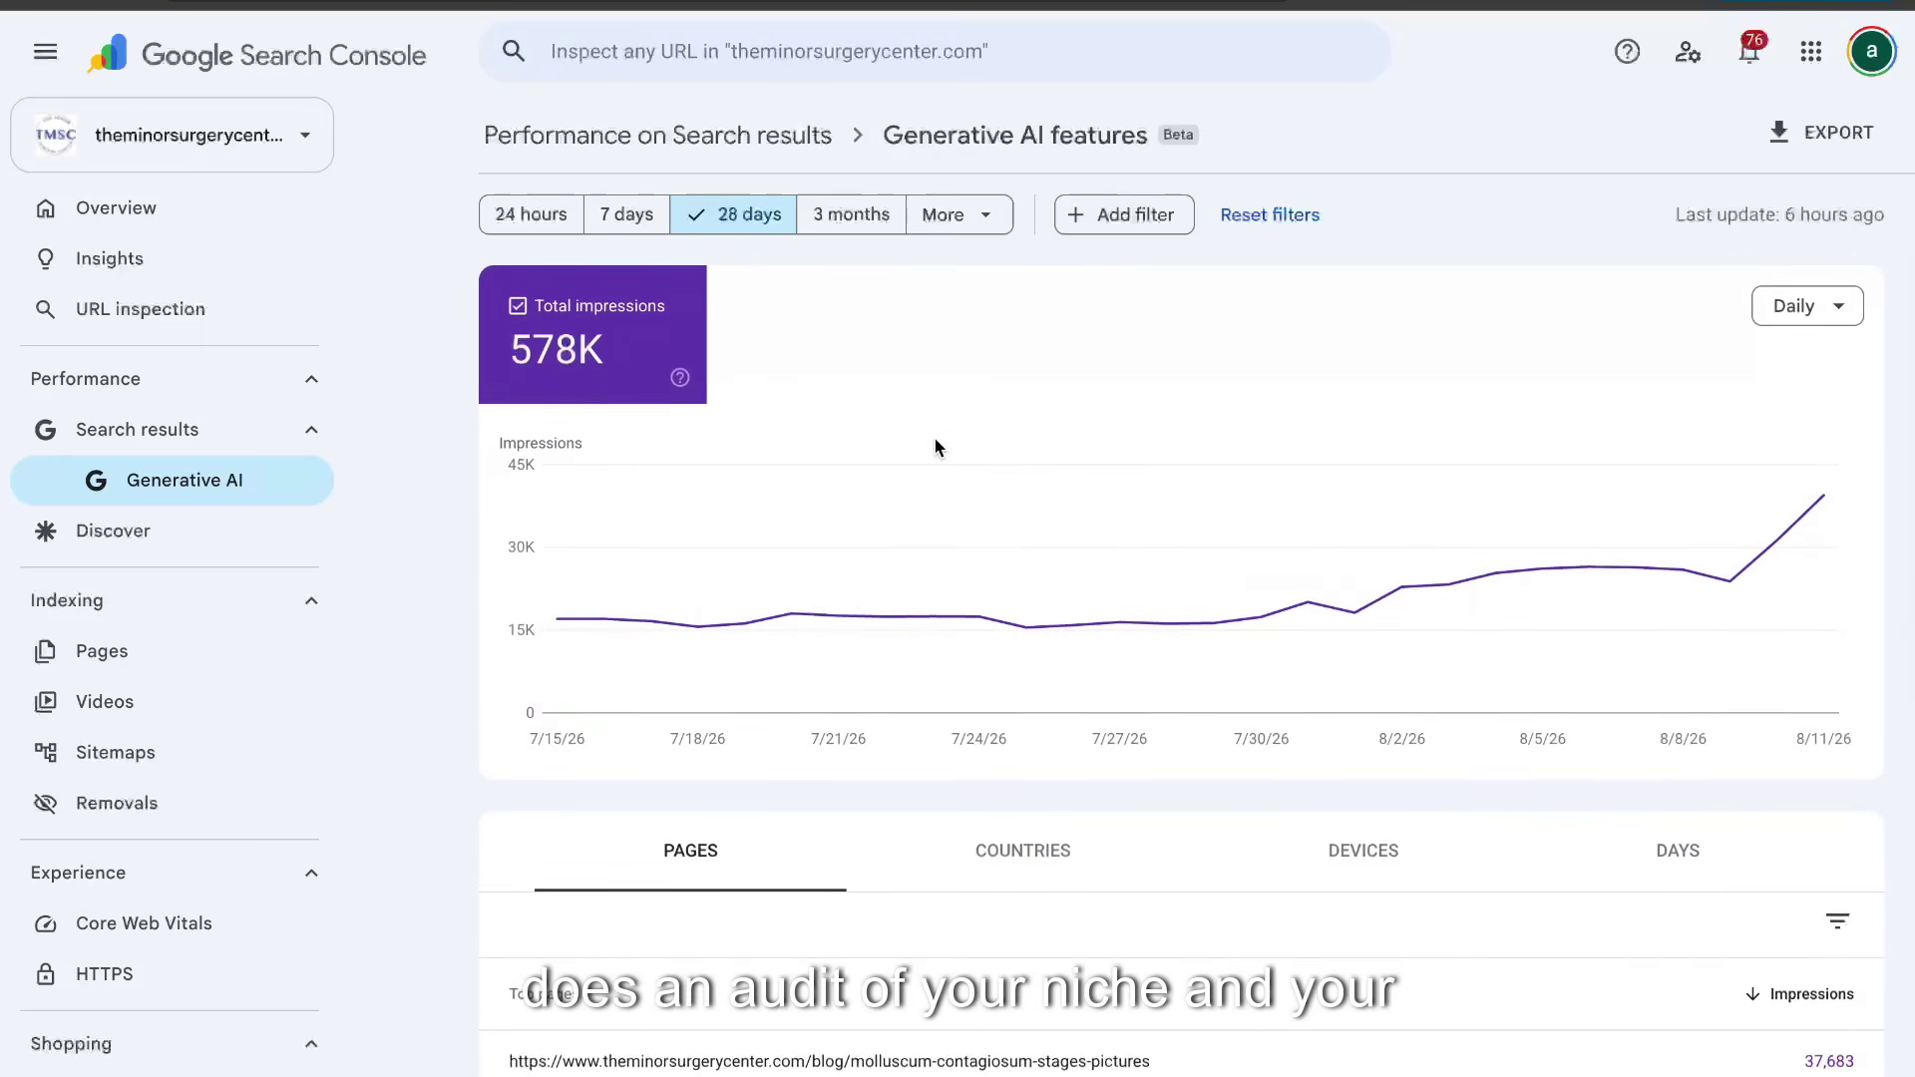
scroll(938, 446, up, 1)
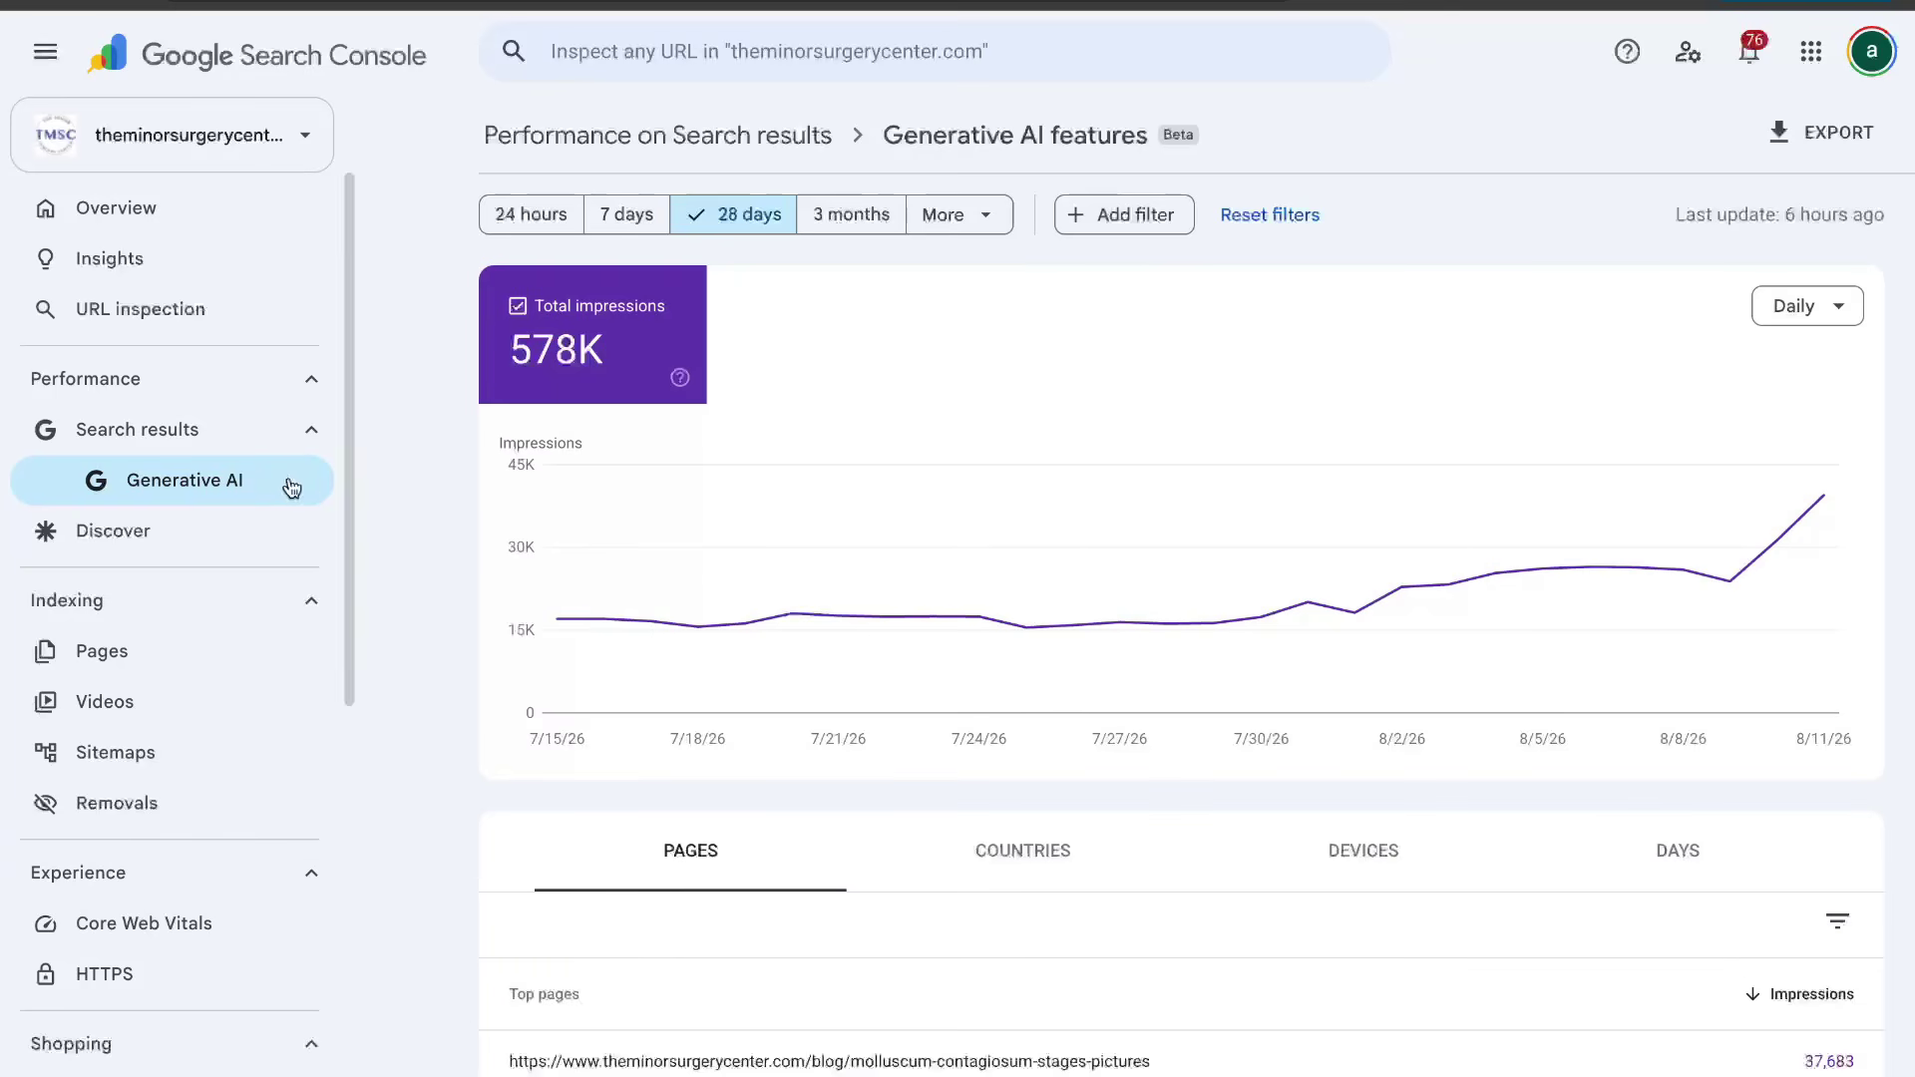
mouse_move(865, 547)
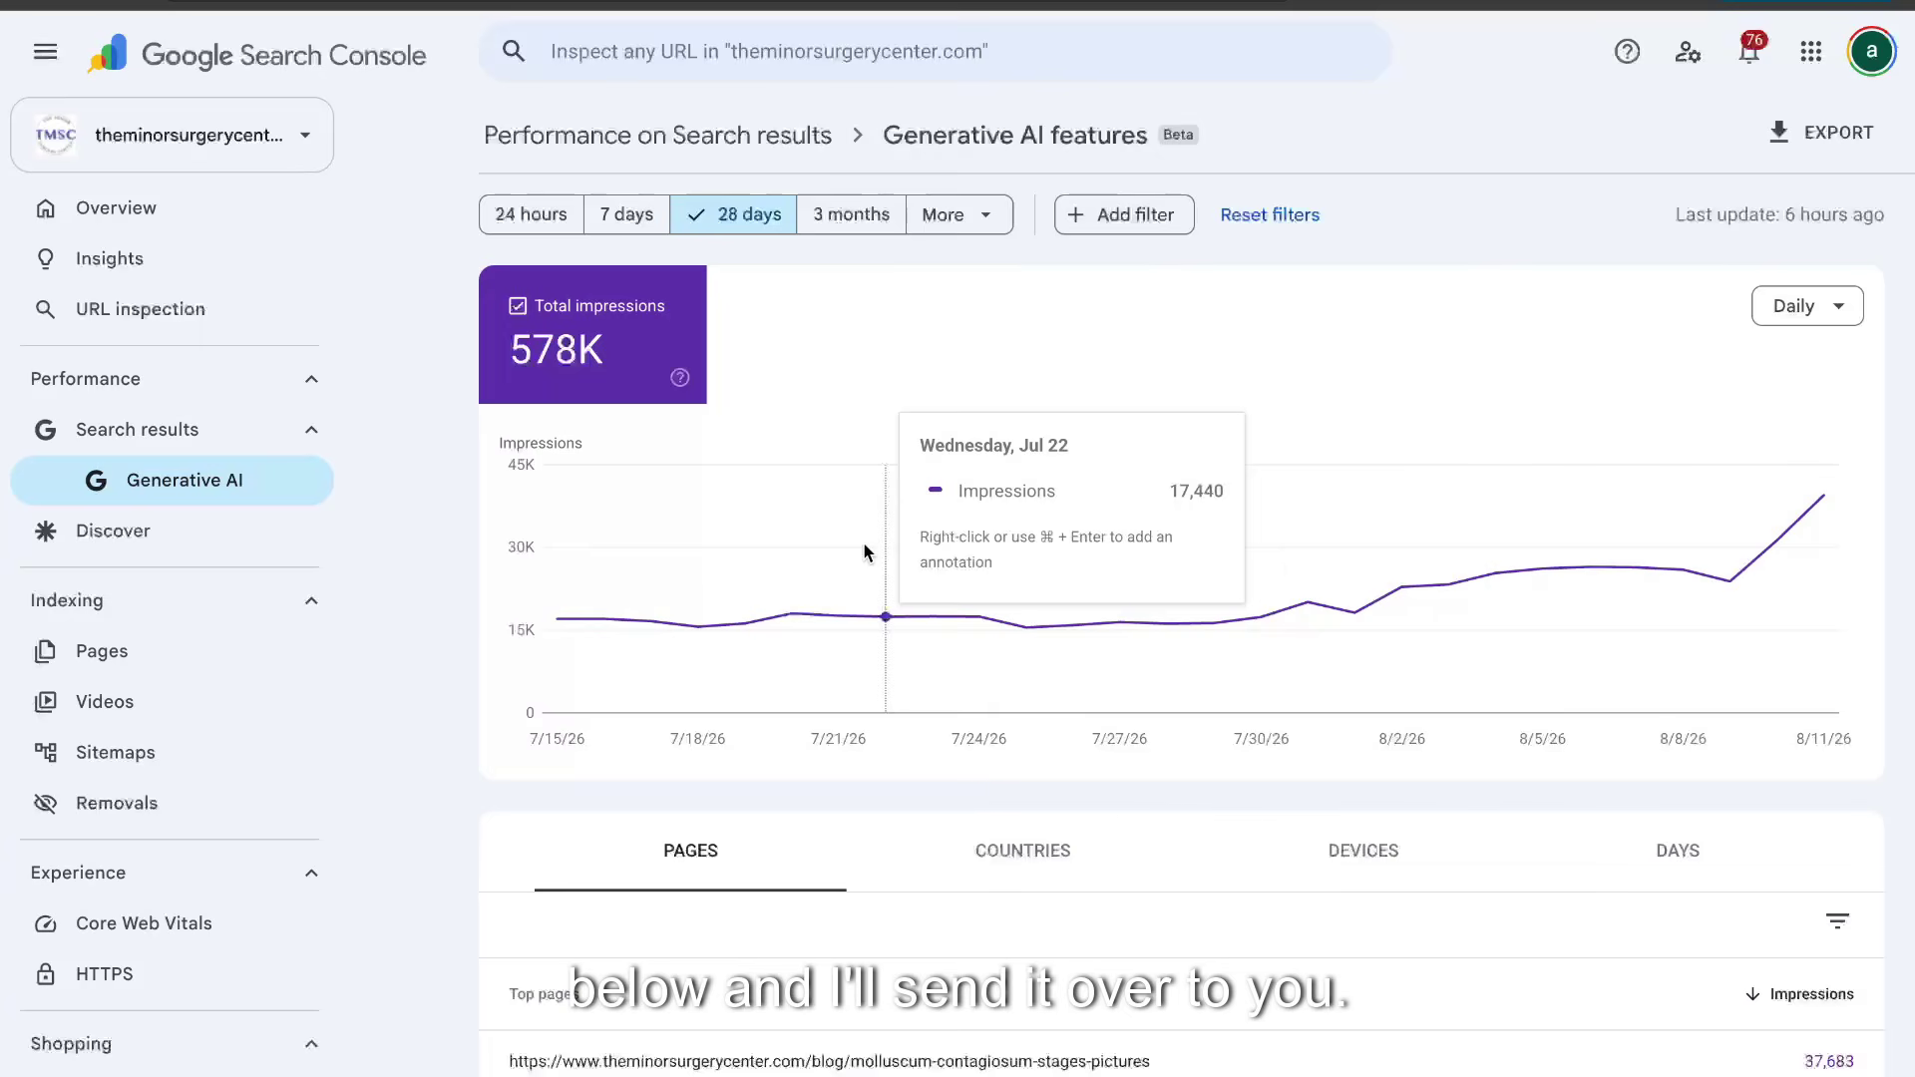
Leave the Generative AI report and show the overview of open desktop spaces and full-screen windows
key(ctrl+Up)
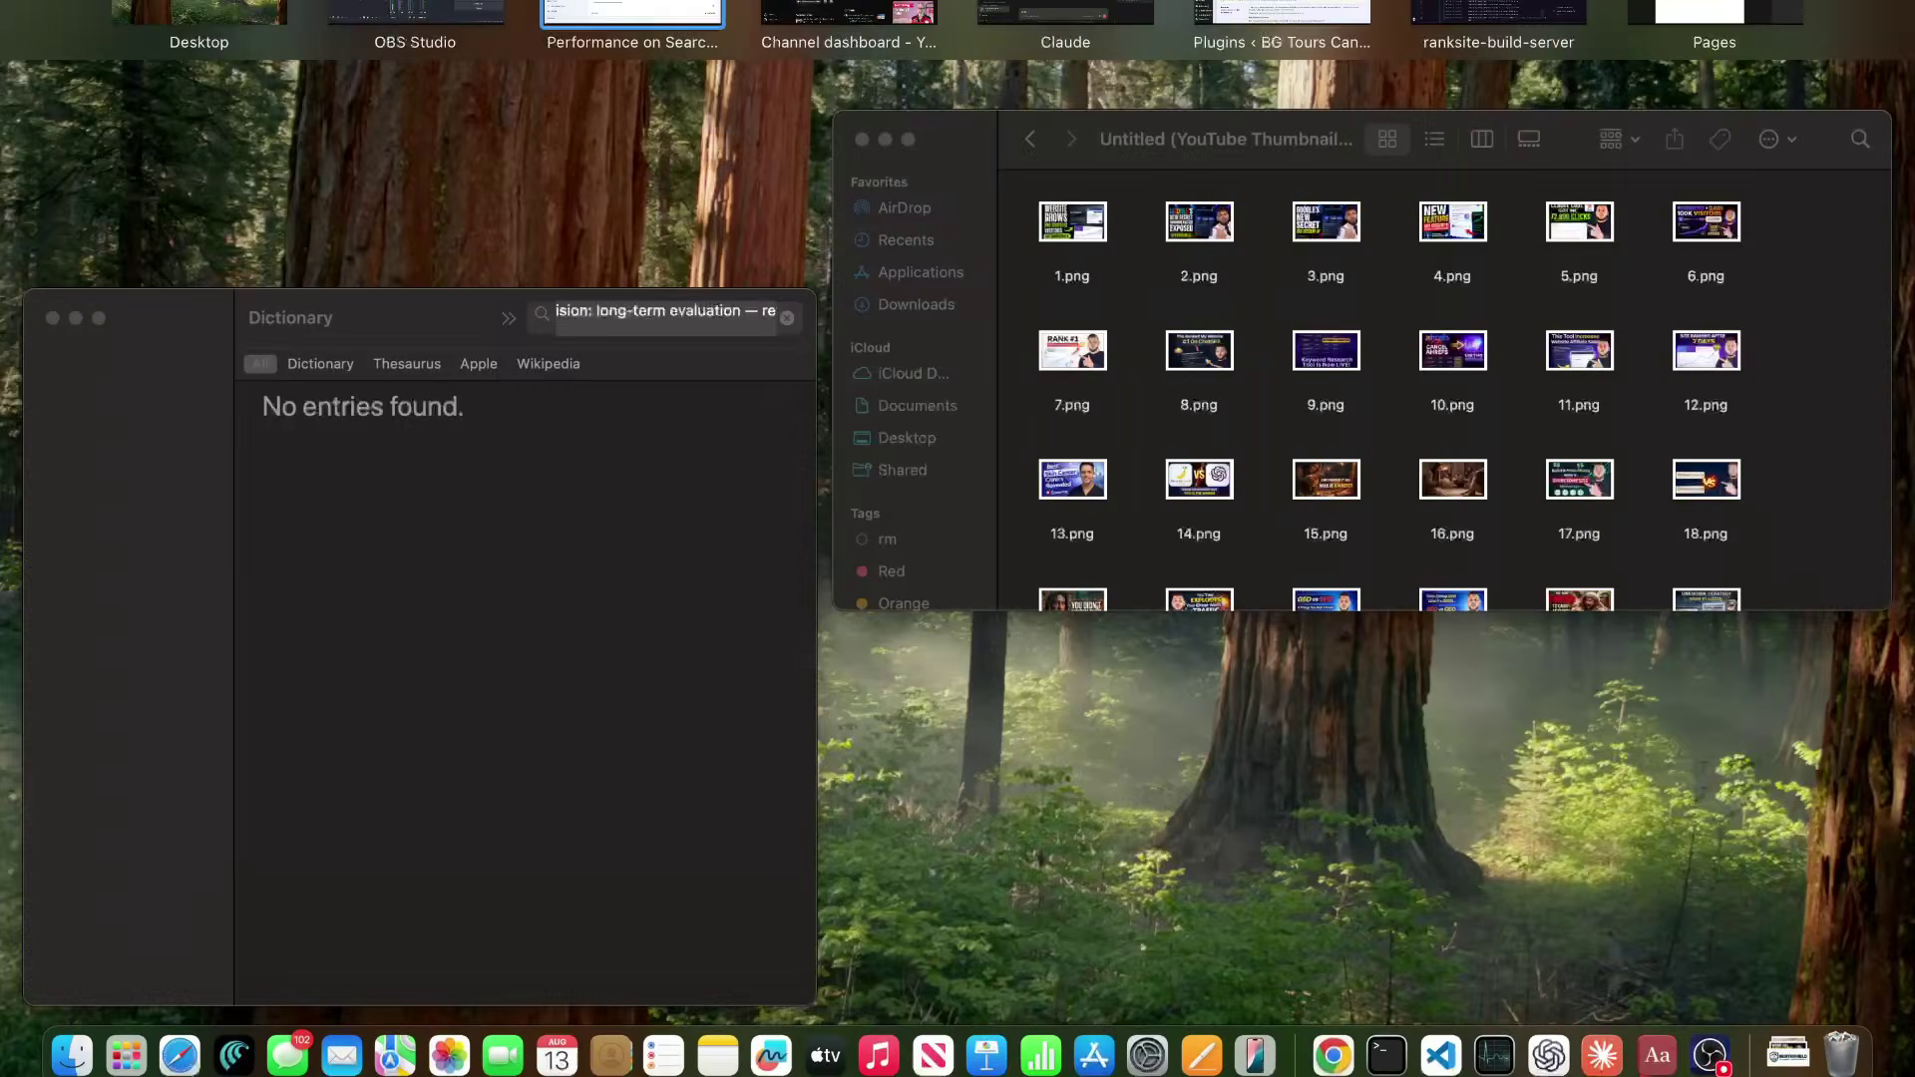